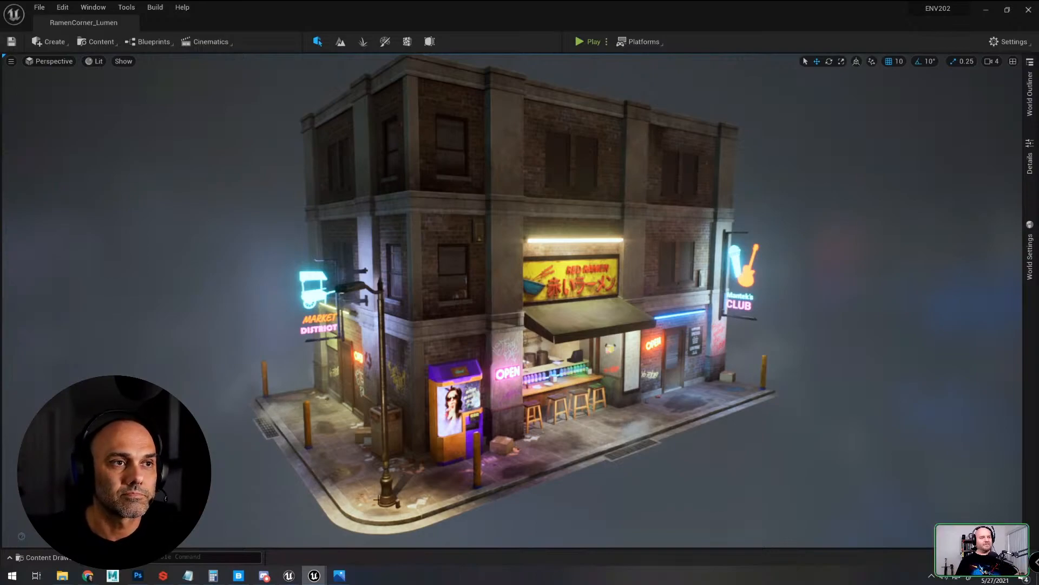
Step: Switch to the Unreal Engine 4 editor with RamenCorner_LightBase to compare the interface, and return to the ENV202 RamenCorner_Lumen level
mouse_move(289, 575)
left_click(324, 502)
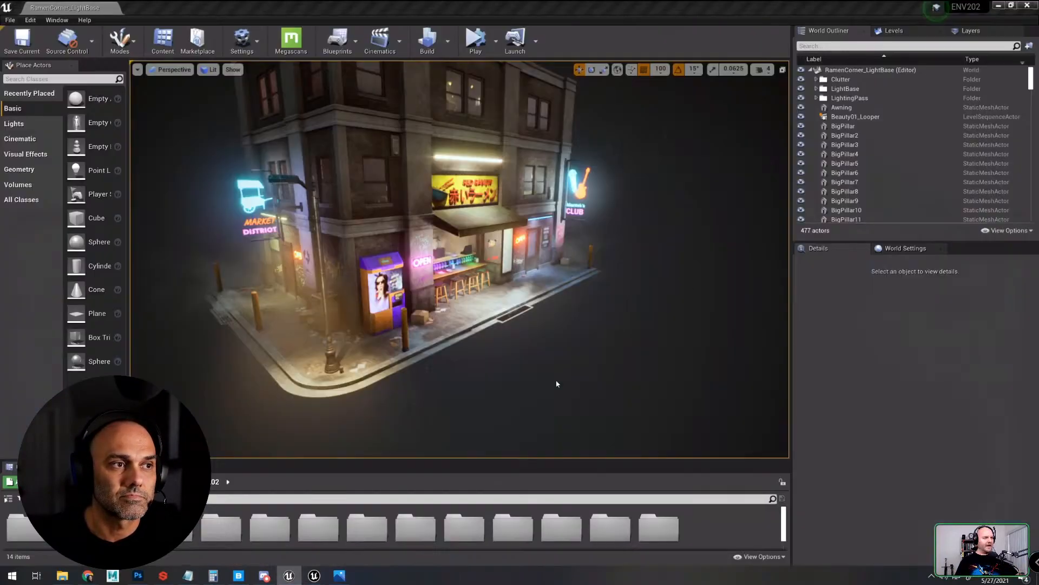
mouse_move(606, 321)
right_mouse_down()
mouse_move(619, 315)
mouse_move(577, 323)
mouse_move(607, 322)
right_mouse_up()
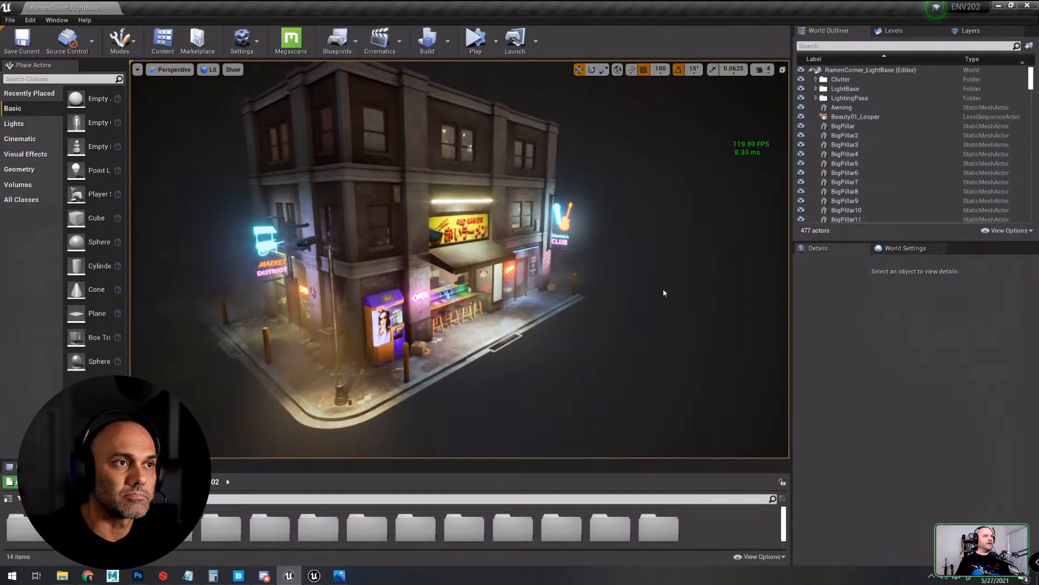
mouse_move(317, 575)
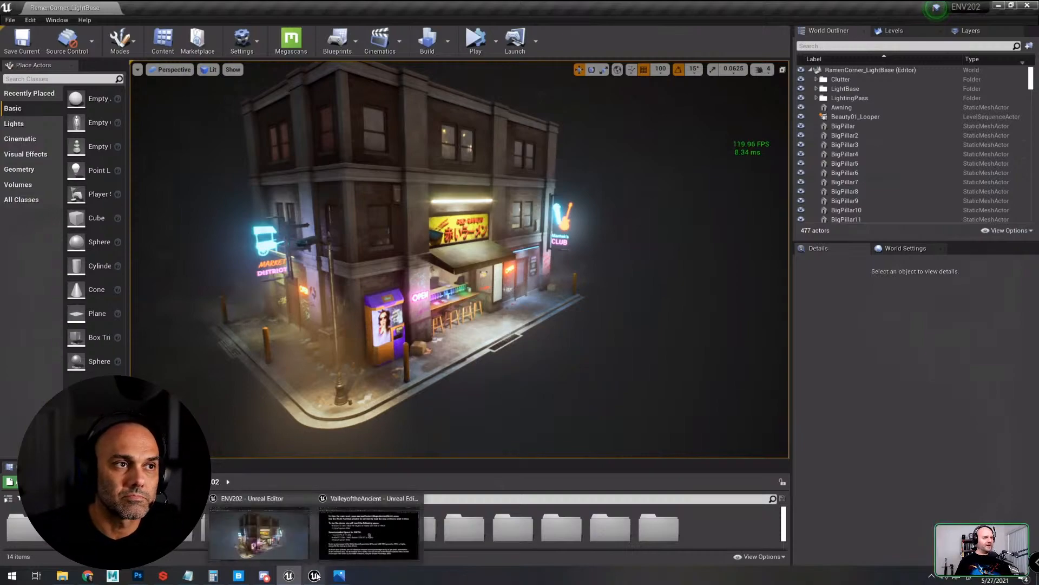
left_click(259, 533)
mouse_move(779, 326)
right_mouse_down()
mouse_move(799, 325)
mouse_move(770, 341)
right_mouse_up()
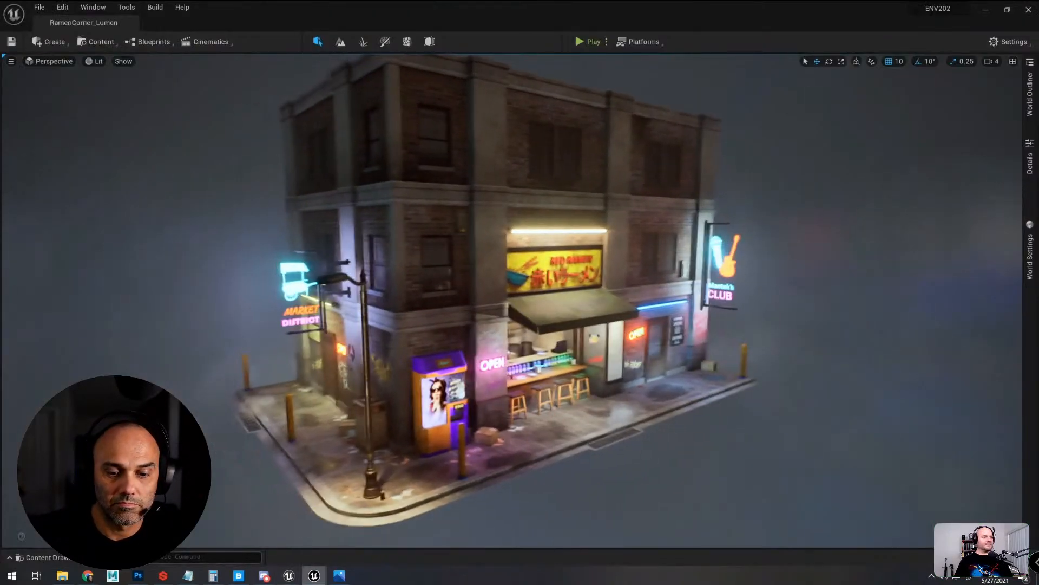
Step: Examine the collapsible Content Drawer, World Outliner, Details and World Settings of the RamenCorner_Lumen level
left_click(46, 555)
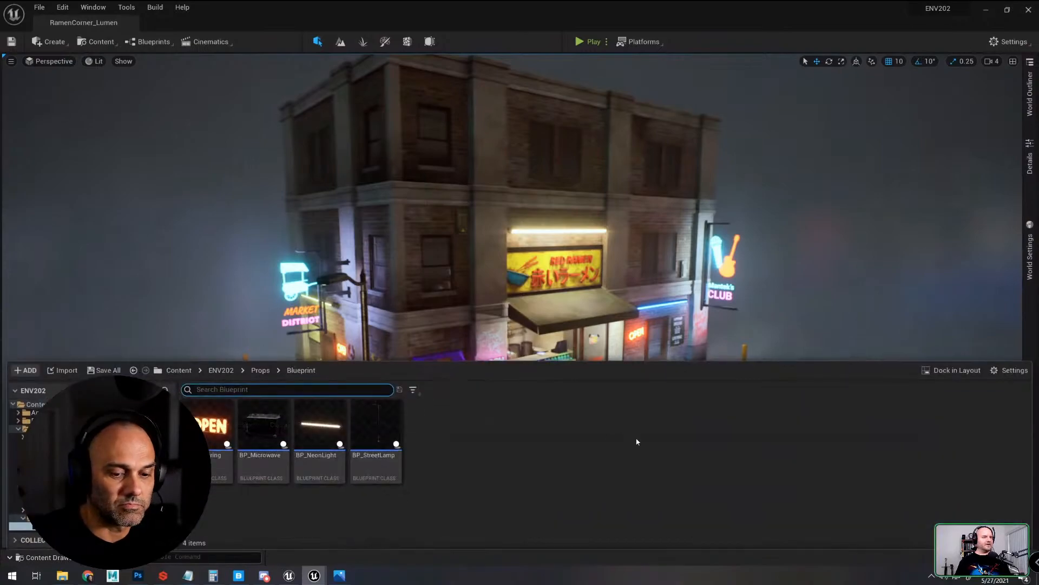
left_click(1033, 103)
left_click(1030, 158)
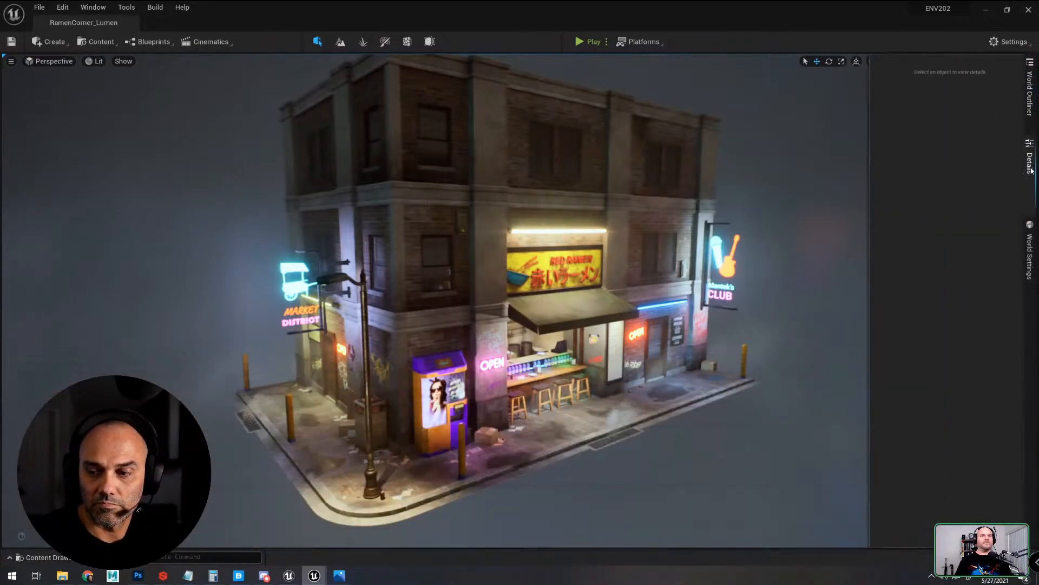
left_click(1028, 227)
left_click(842, 188)
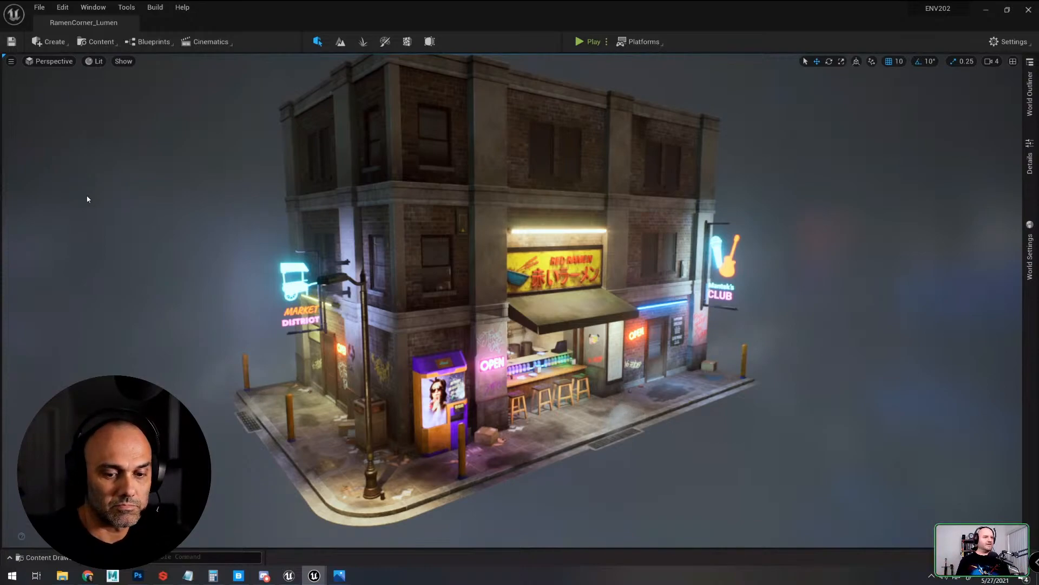
right_click_drag(838, 262, 816, 247)
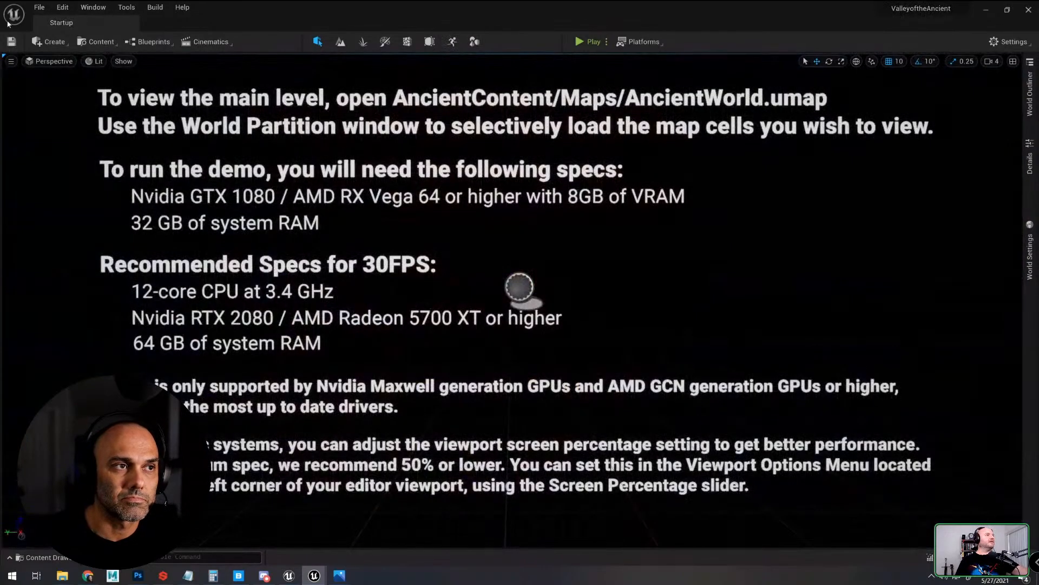
Step: Open the recent level AncientWorld in the ValleyoftheAncient project
left_click(39, 7)
mouse_move(106, 78)
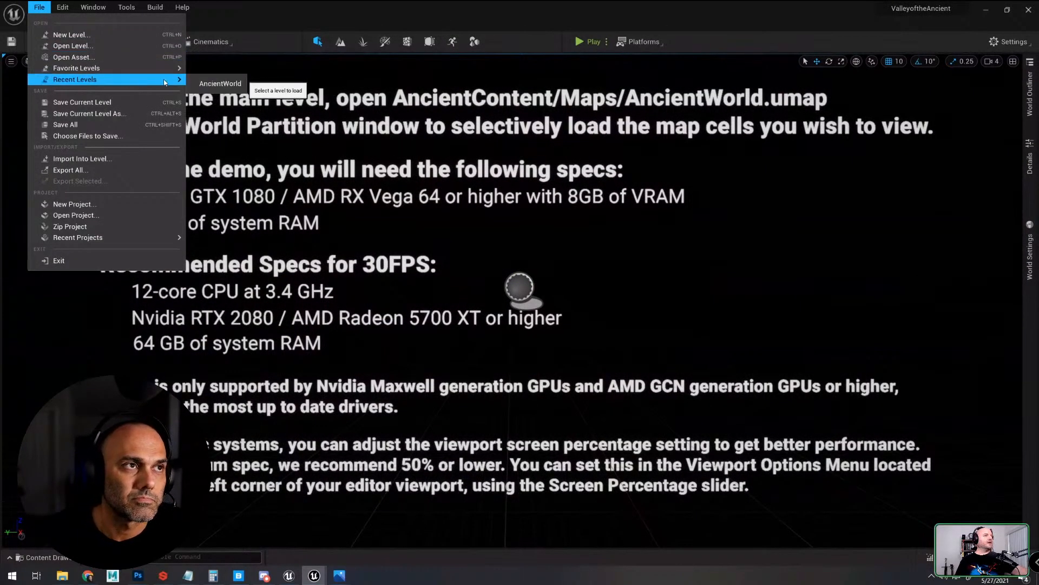
left_click(212, 82)
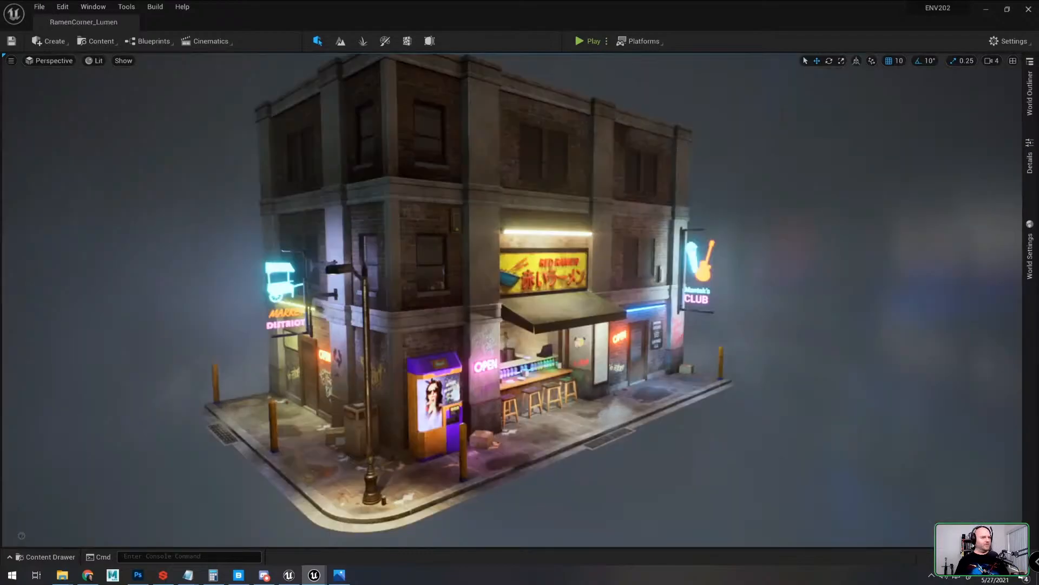
right_click_drag(519, 292, 820, 277)
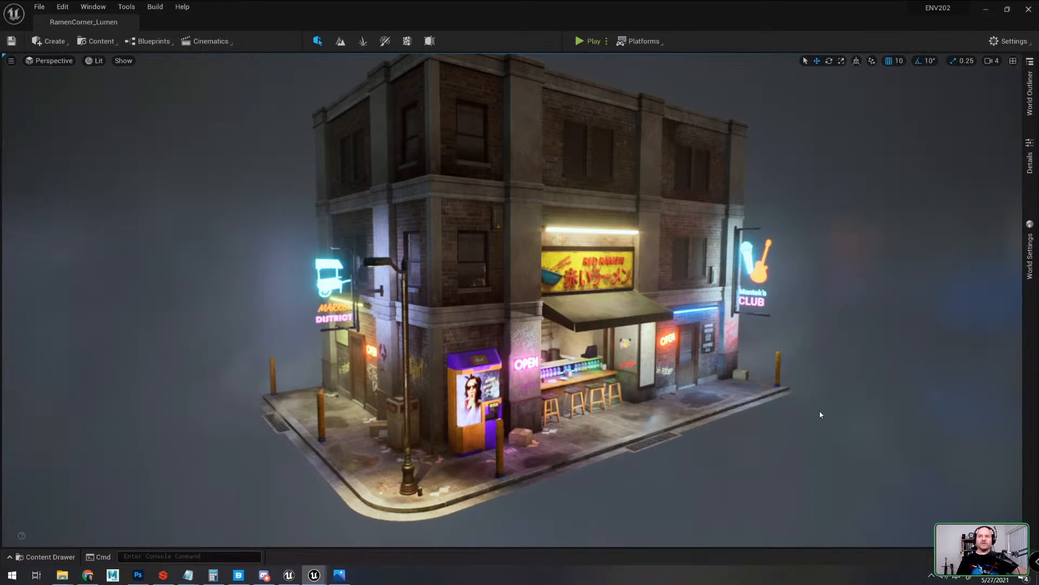
mouse_move(802, 319)
right_mouse_down()
mouse_move(763, 319)
mouse_move(798, 320)
right_mouse_up()
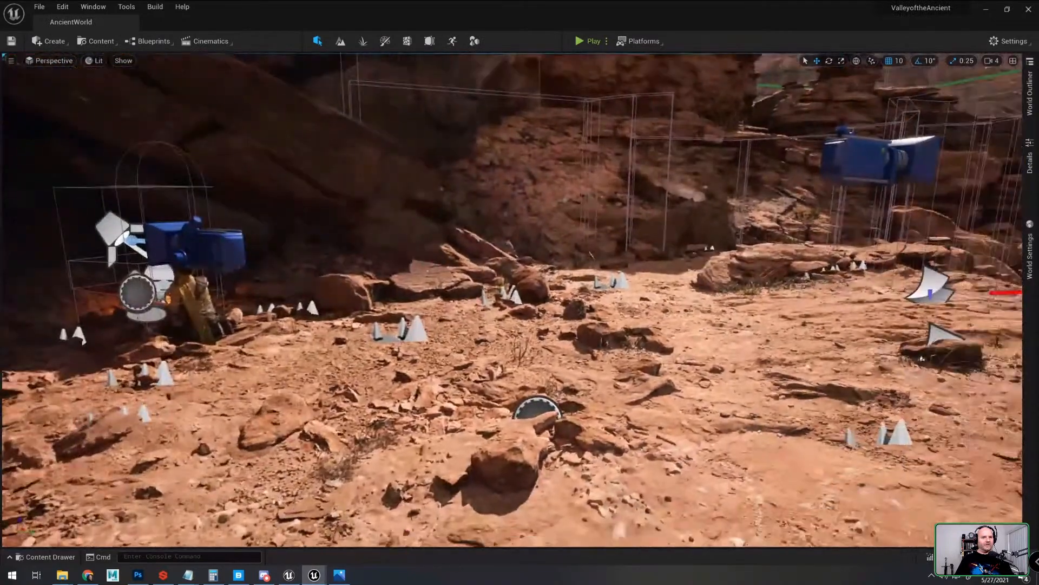
Step: Hide the editor icons and helper volumes in the AncientWorld viewport and survey the open desert floor
right_click_drag(512, 299, 867, 325)
key("g")
key("w")
key("d")
right_click_drag(577, 312, 551, 302)
key("a")
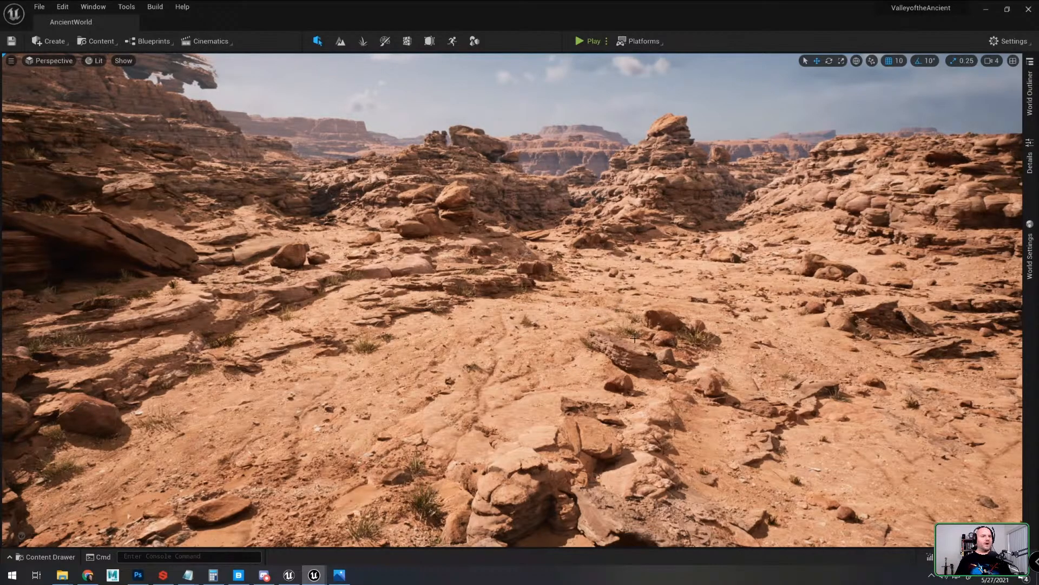
right_click_drag(560, 304, 575, 319)
Step: Select ground meshes around the flat rock slab to examine how the desert terrain is assembled
left_click(501, 355)
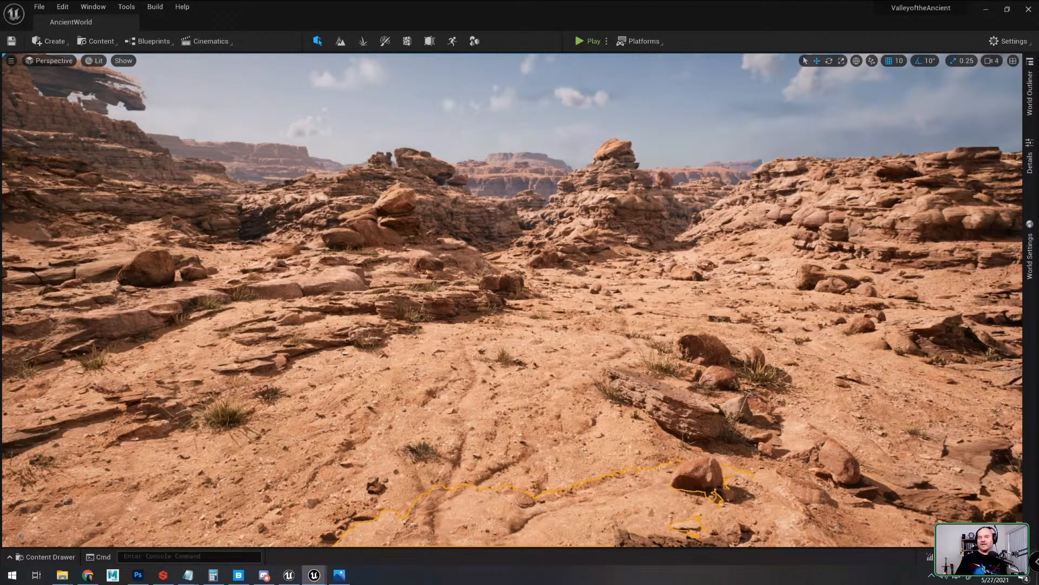
right_click_drag(607, 427, 634, 453)
key("a")
left_click(517, 362)
right_click_drag(517, 362, 438, 371)
key("d")
key("w")
left_click(507, 370)
key("d")
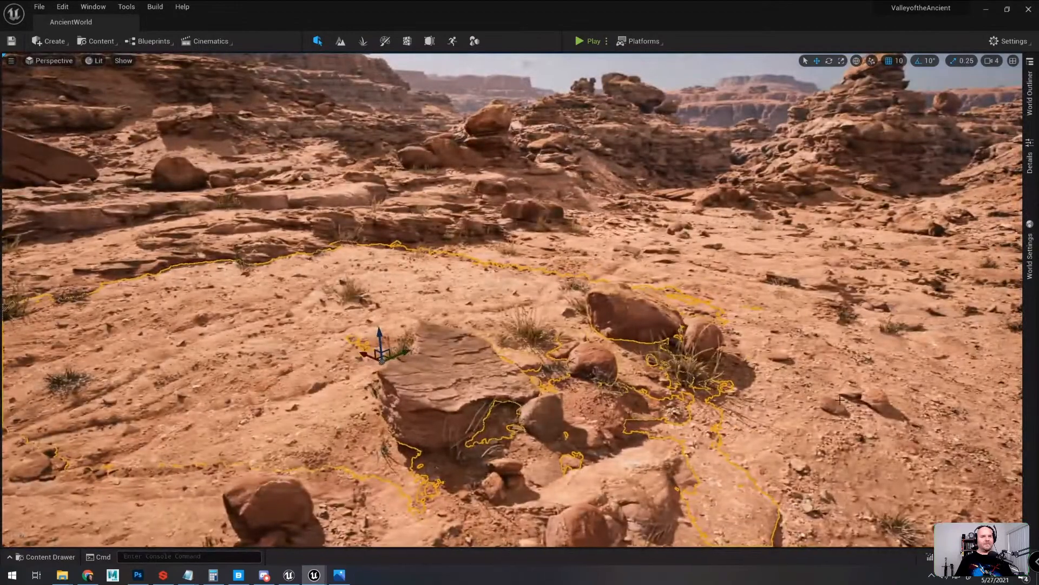
left_click(806, 379)
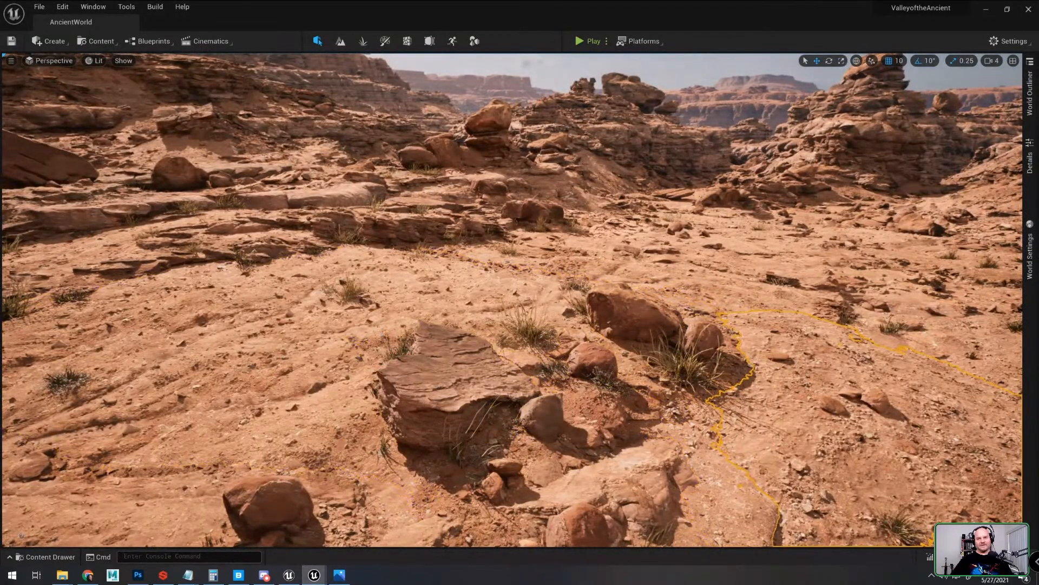
Step: Inspect the selected gravel ground piece up close and select neighbouring pieces across the valley floor to examine their outlines and overlaps
right_click_drag(788, 317, 834, 325)
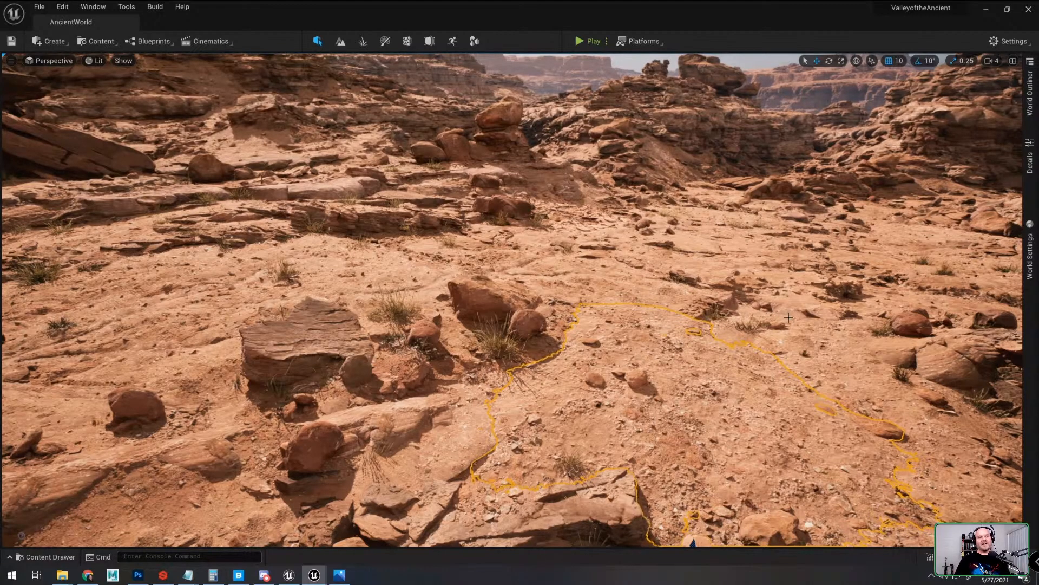
right_click_drag(788, 318, 789, 347)
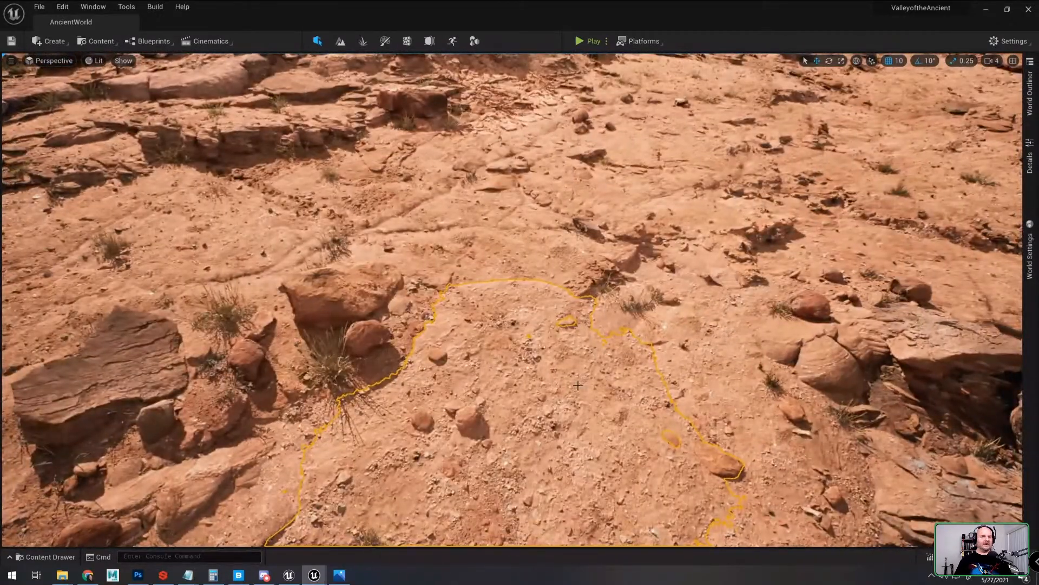
scroll(515, 378, "down", 2)
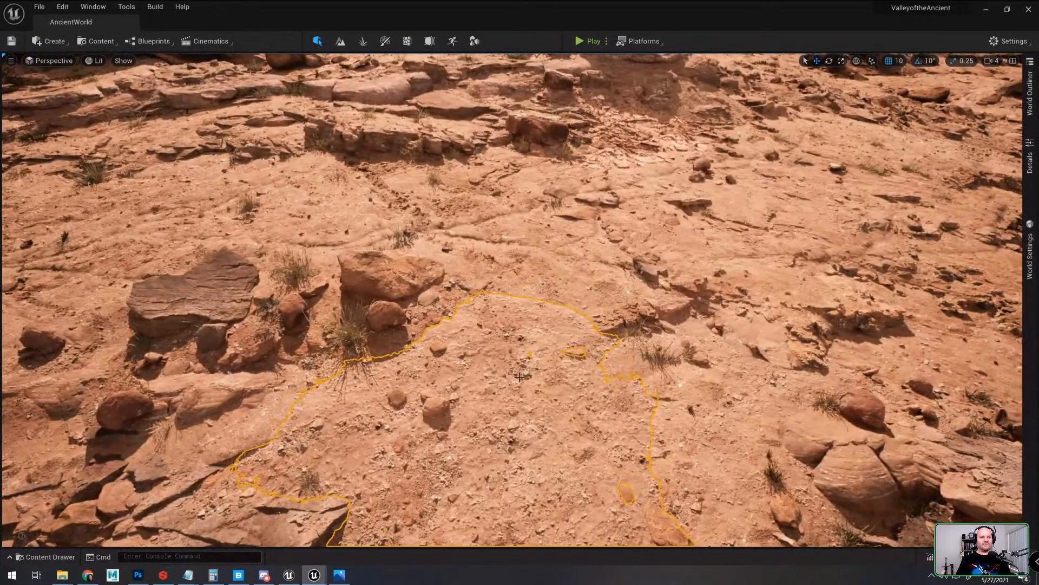
right_click_drag(519, 376, 519, 360)
right_click_drag(603, 360, 603, 357)
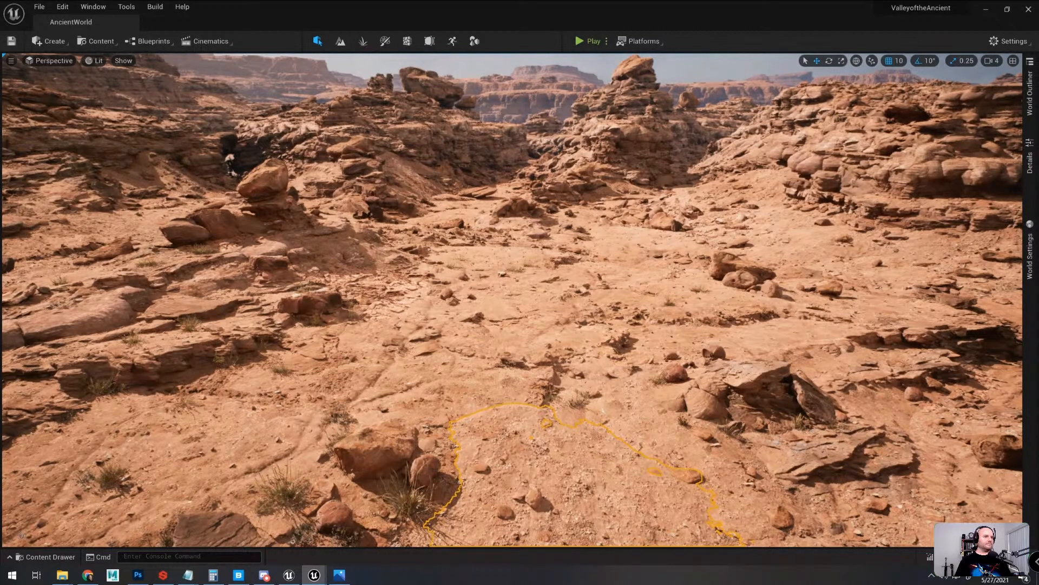
left_click_drag(471, 388, 589, 341)
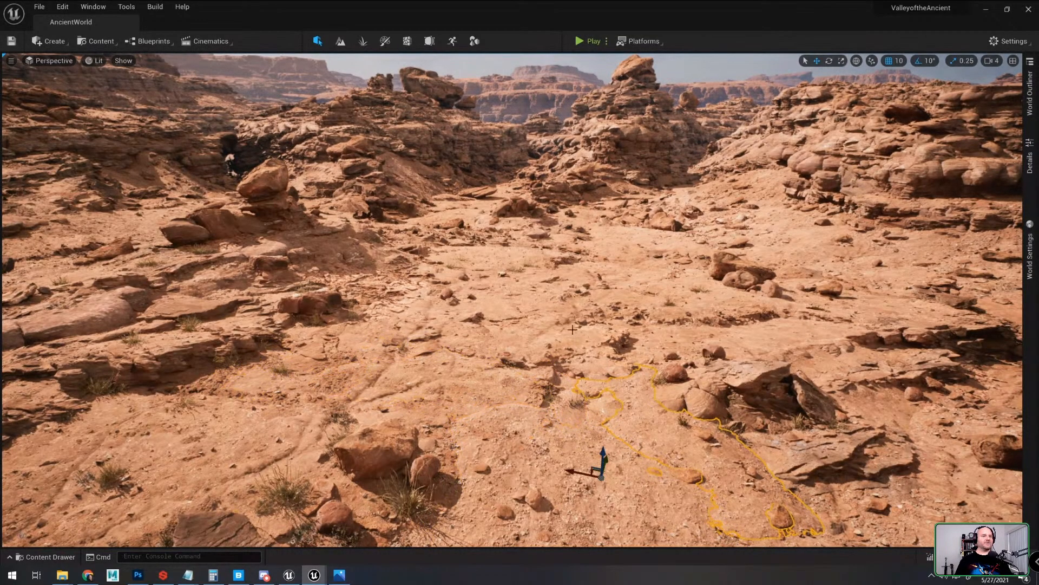
left_click(589, 342)
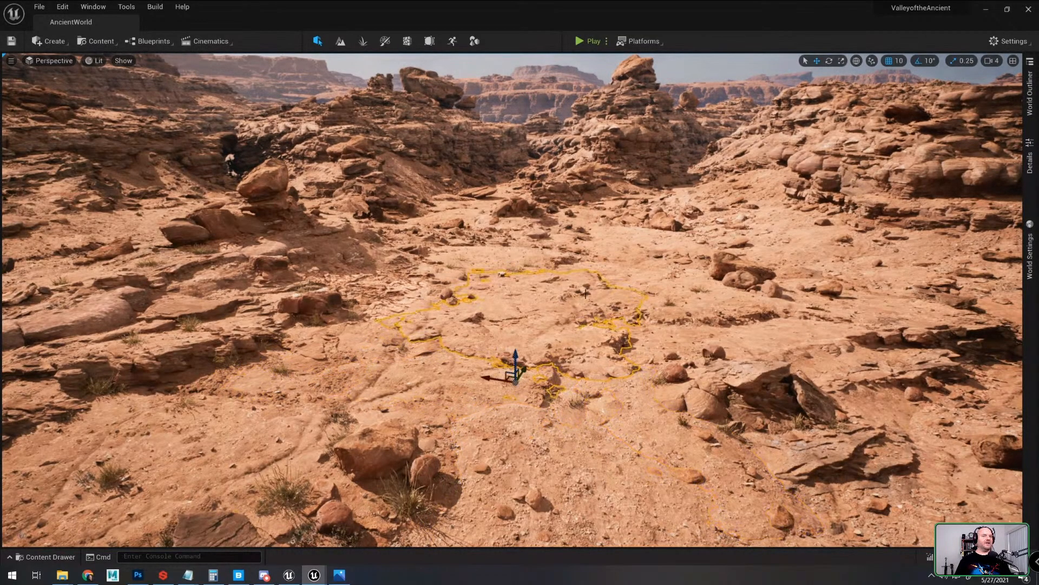
left_click(690, 340)
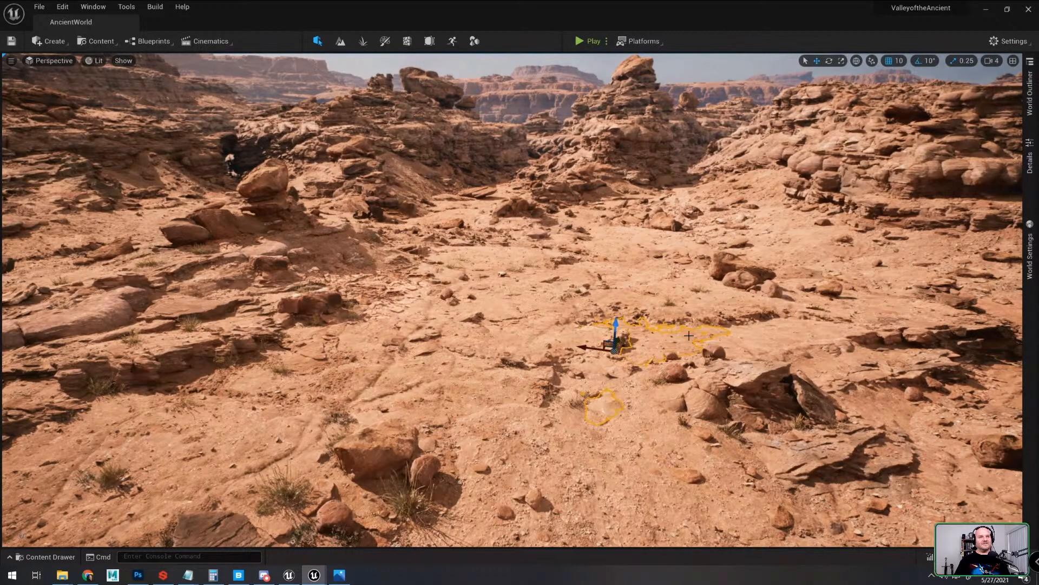
mouse_move(668, 281)
right_mouse_down()
mouse_move(634, 284)
mouse_move(682, 277)
right_mouse_up()
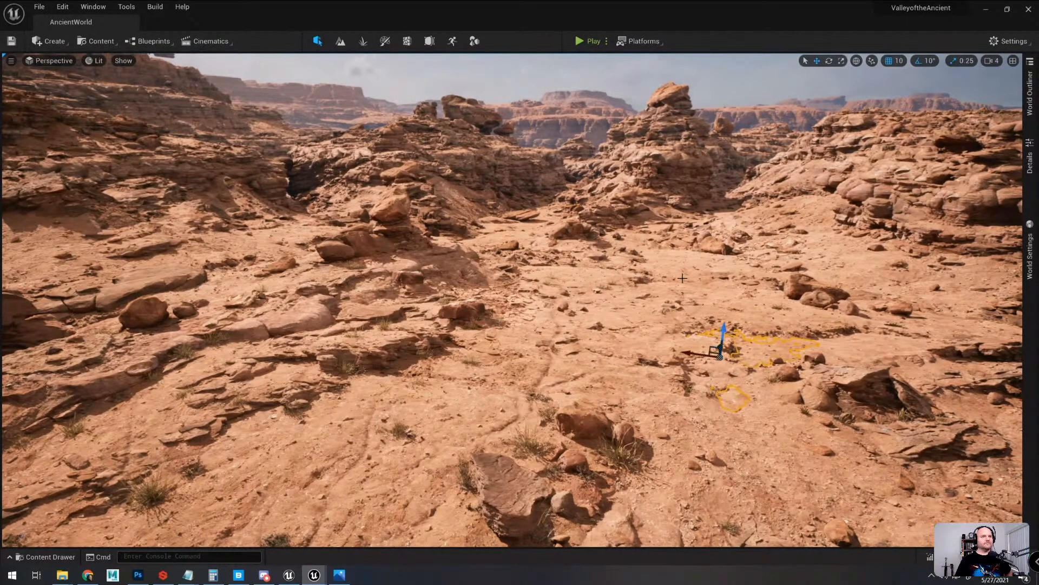
right_click_drag(682, 278, 683, 270)
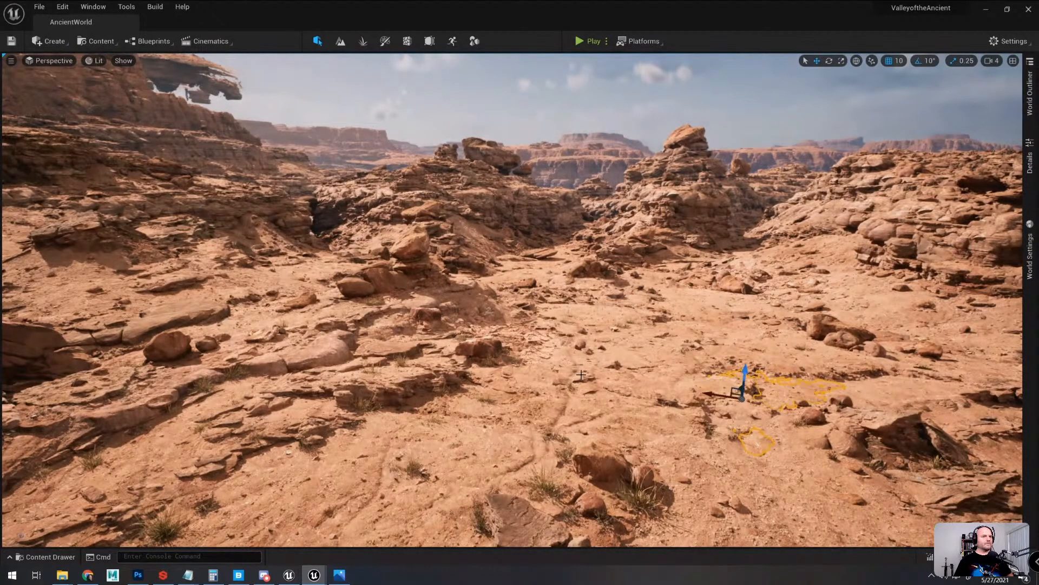
mouse_move(610, 373)
right_mouse_down()
mouse_move(546, 374)
mouse_move(606, 366)
right_mouse_up()
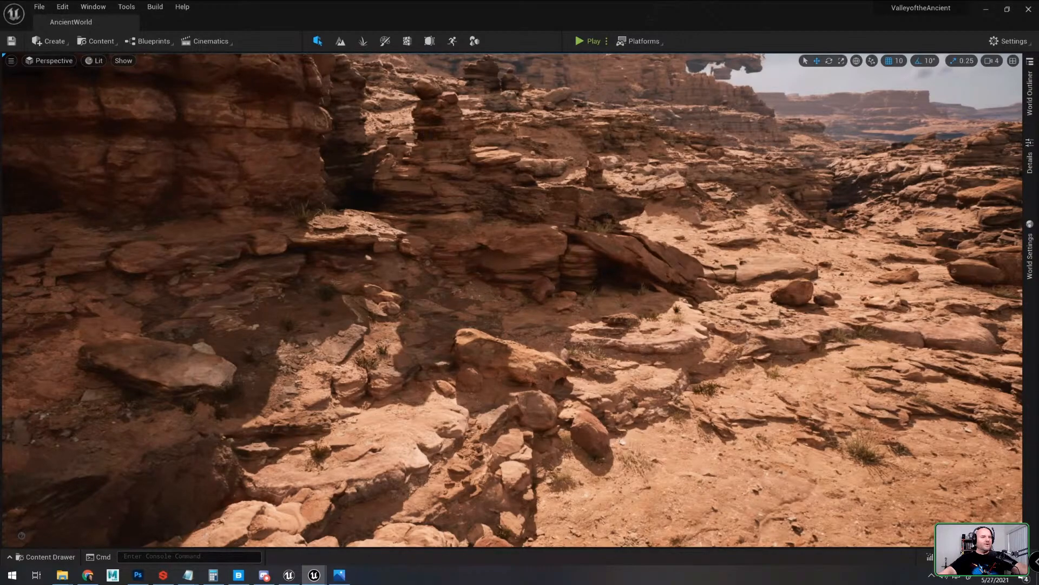
Step: Play the AncientWorld level, switch to the drone and fly it through the canyon and over the open desert to survey the terrain
key("alt+p")
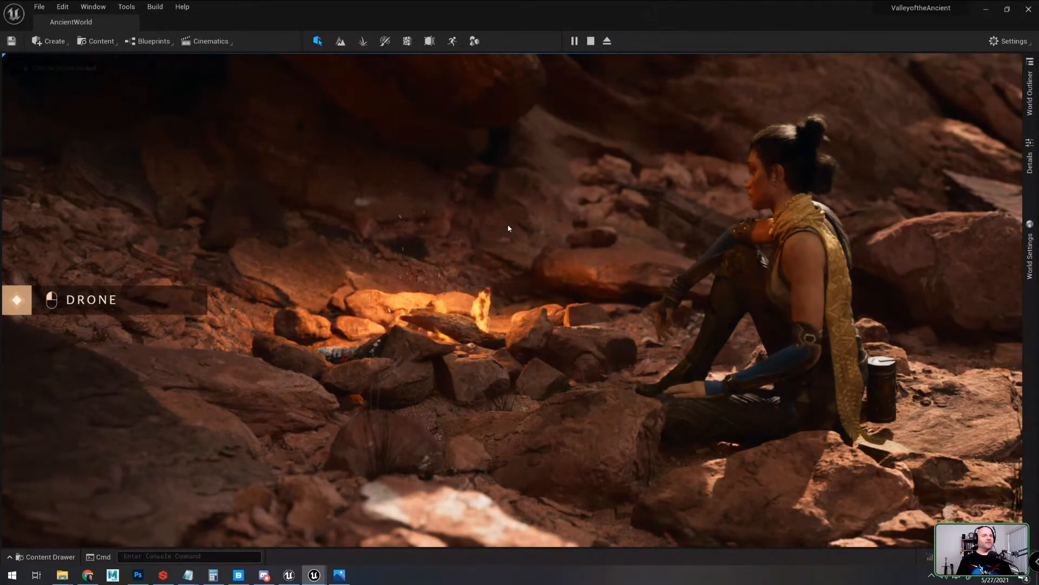
left_click(221, 215)
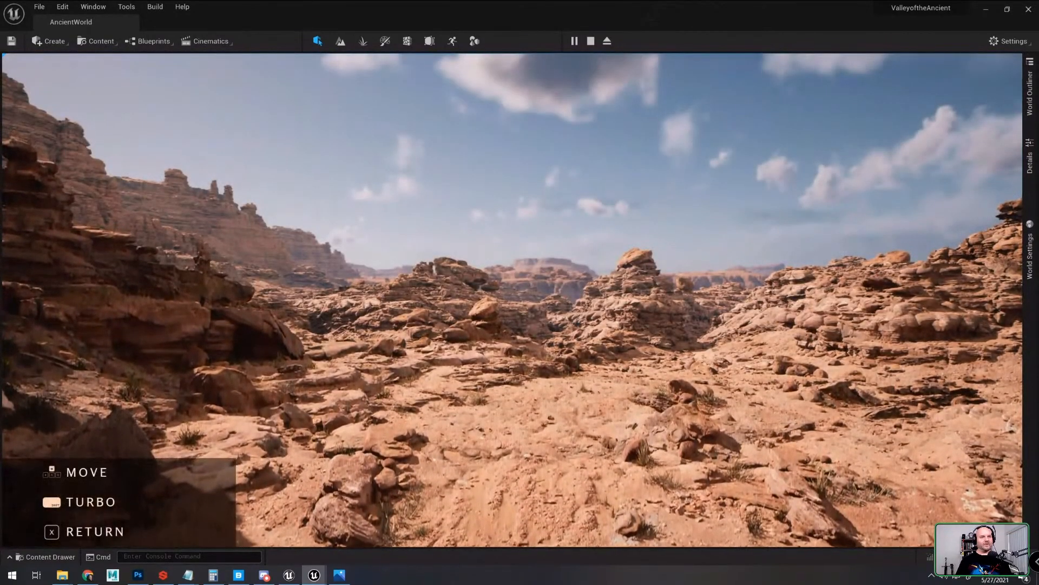
key("w")
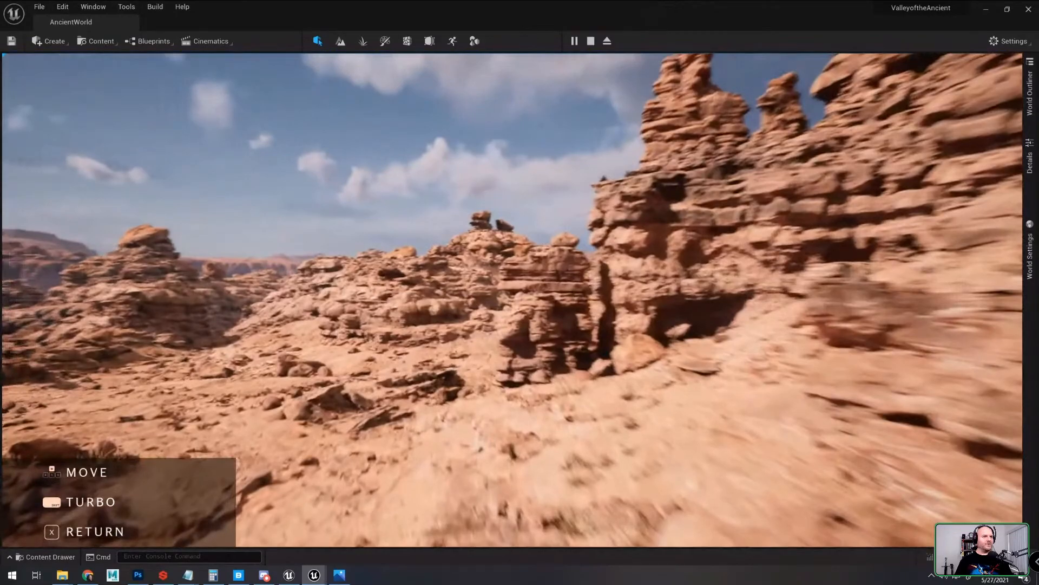
key("w")
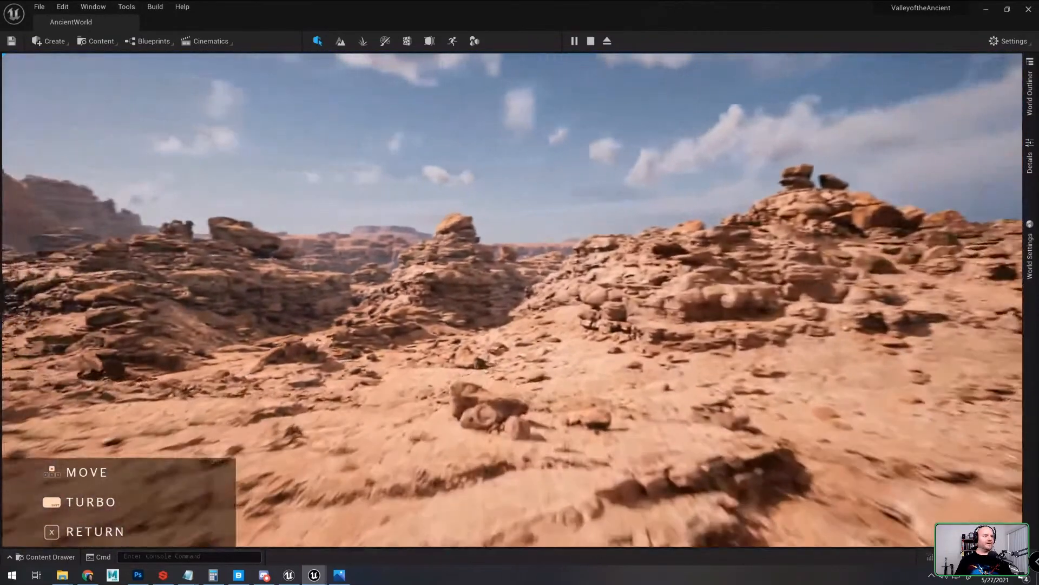
key("w")
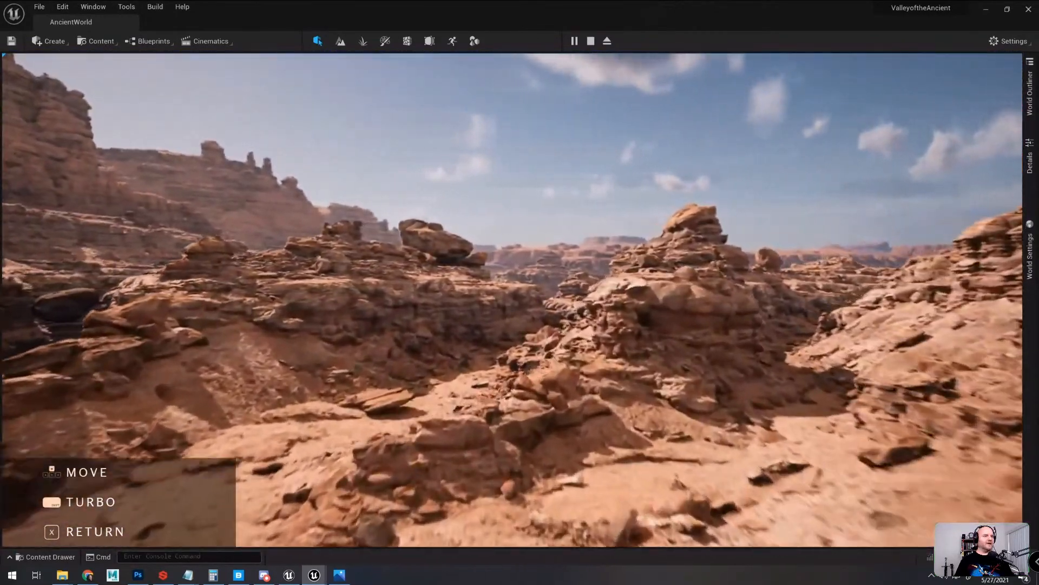
key("w")
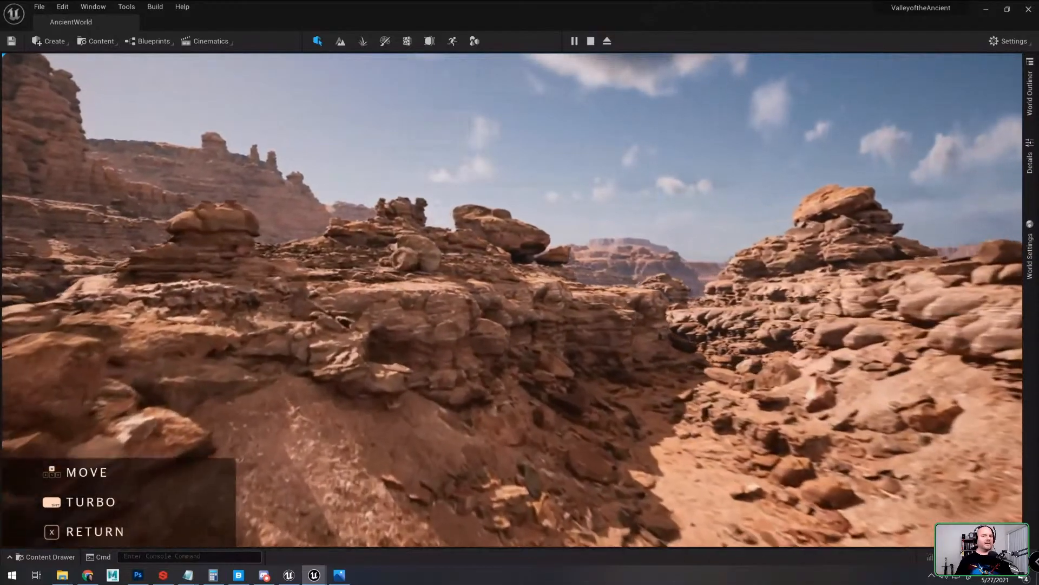
key("w")
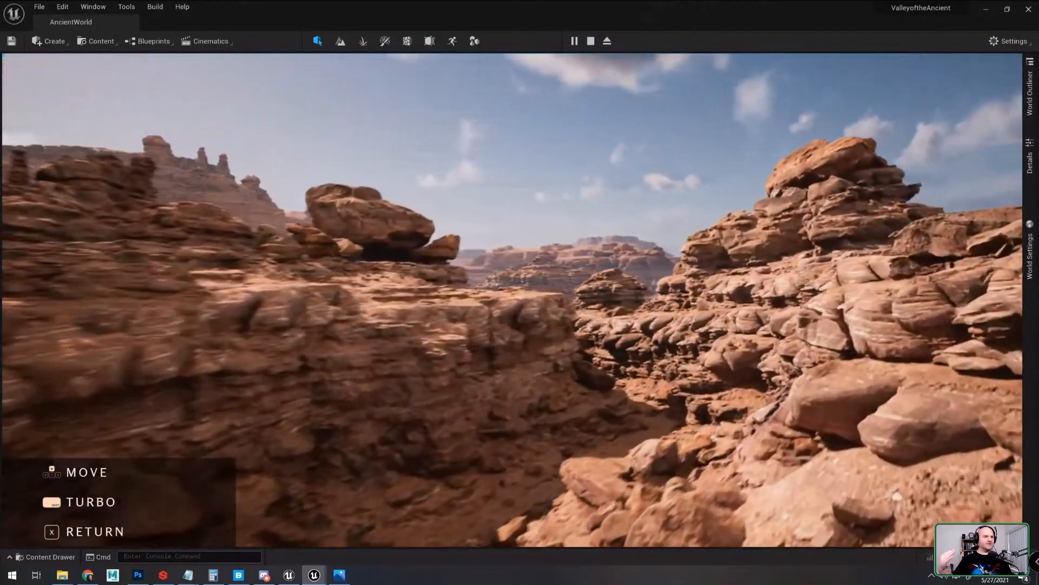
key("w")
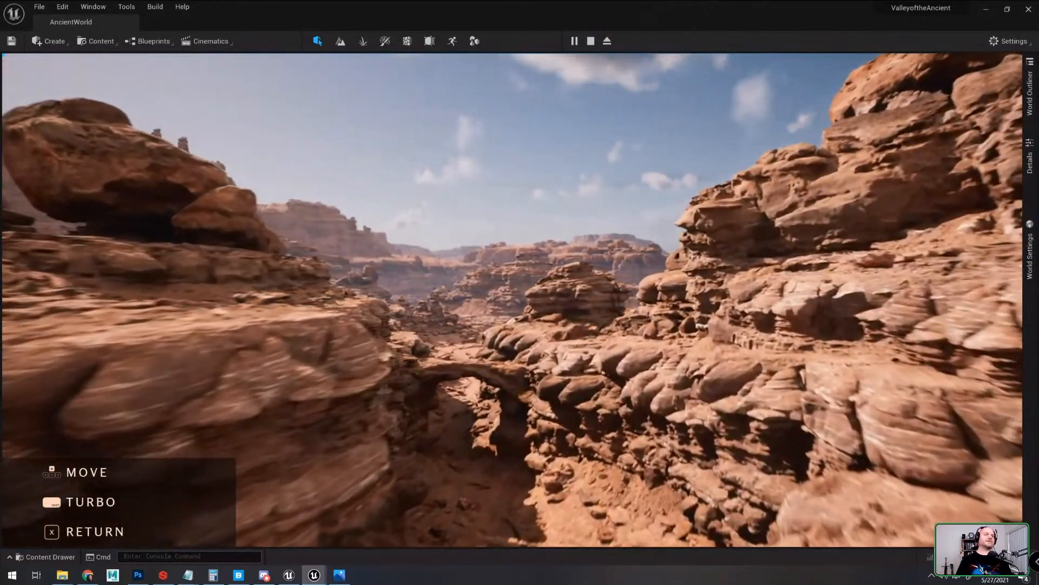
key("w")
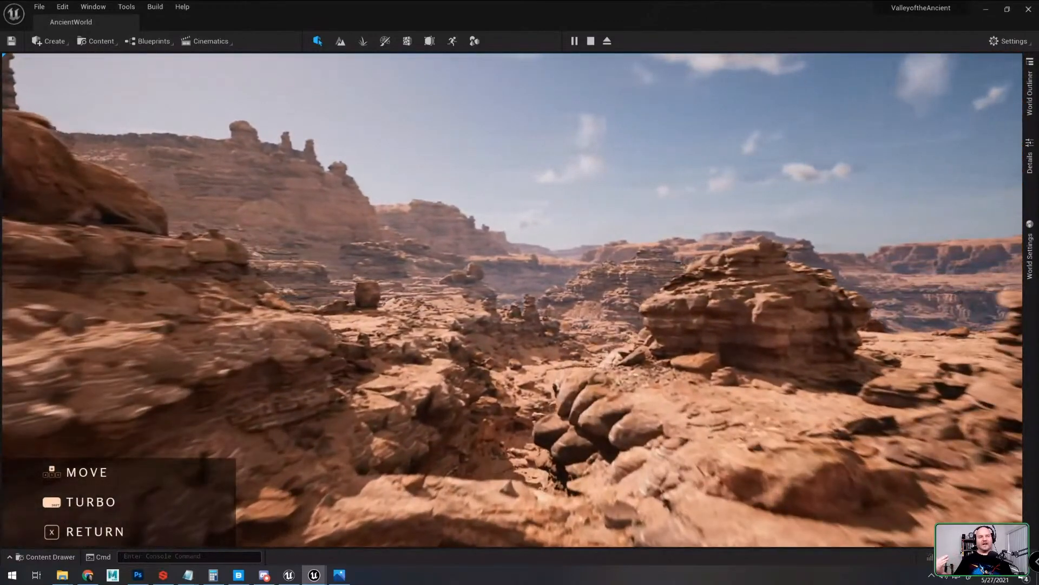
key("w")
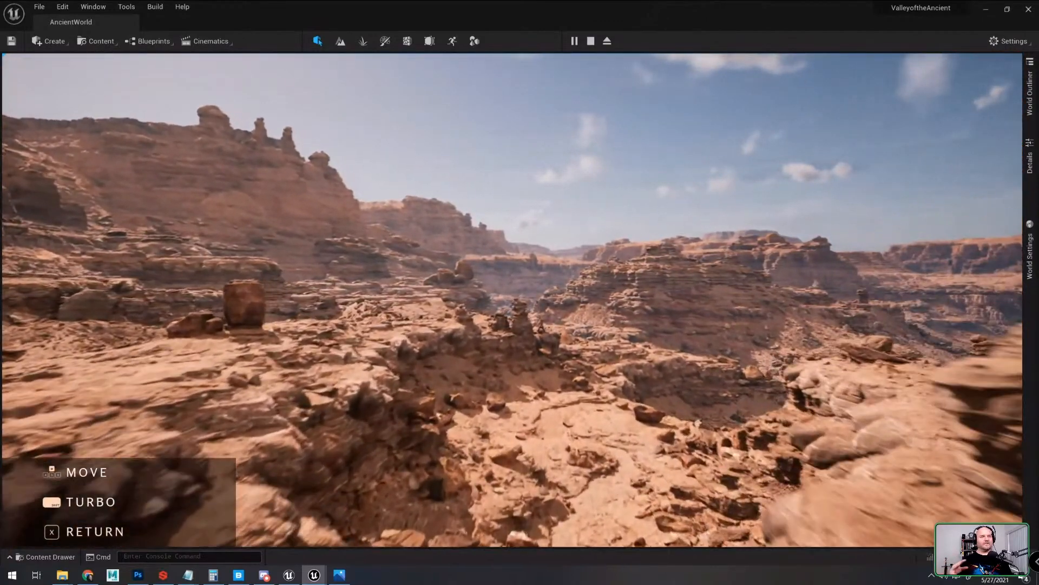
key("w")
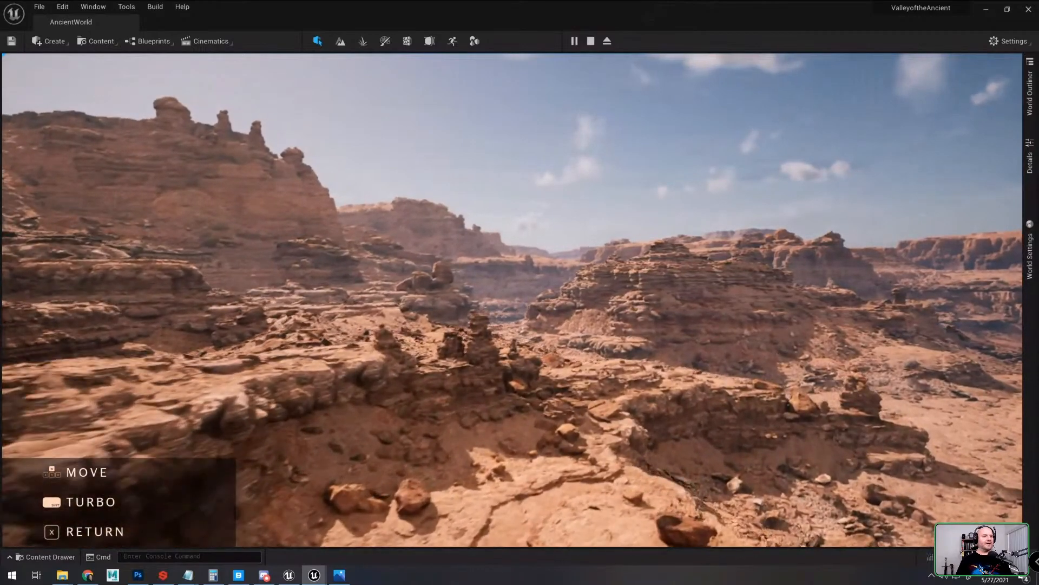
key("w")
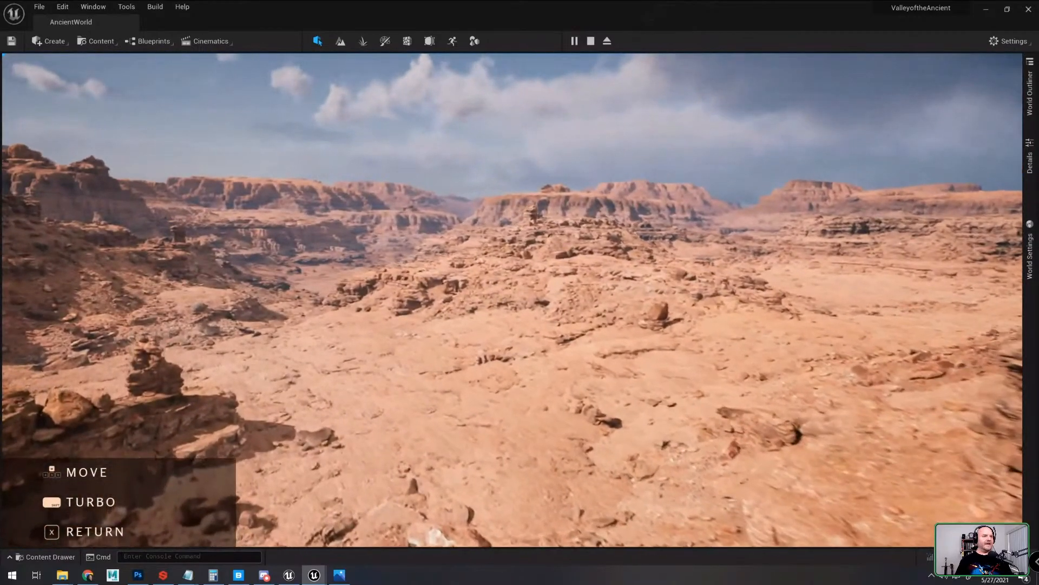
key("w")
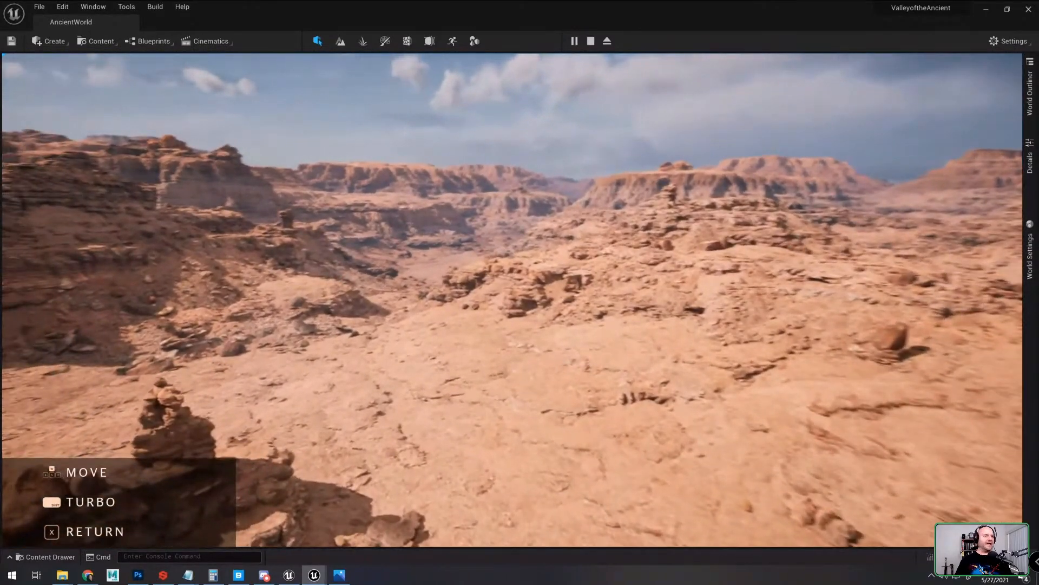
key("w")
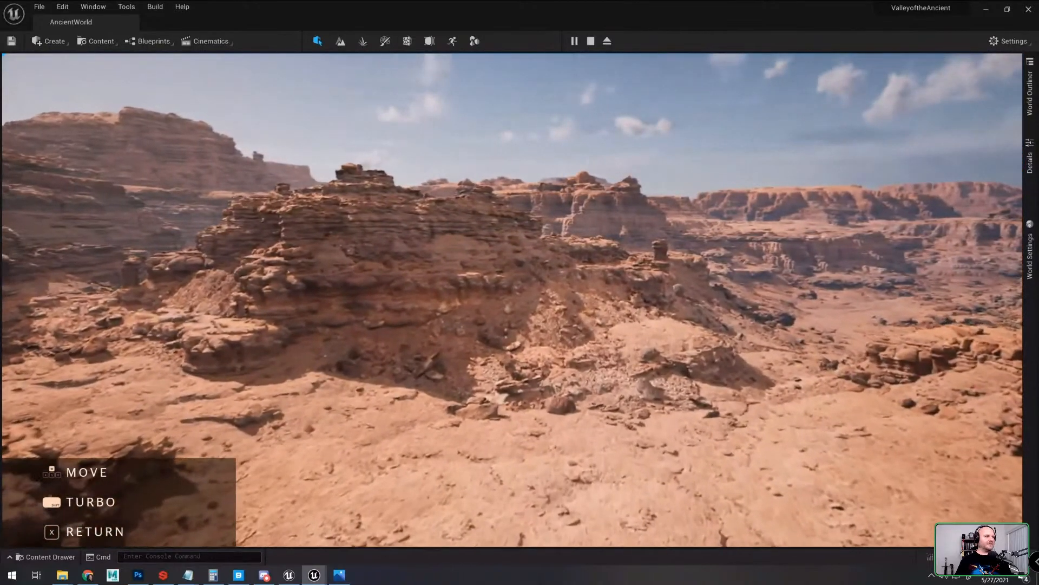
Step: Return from the drone to the character, walk her out among the valley rocks, and end the play session
key("x")
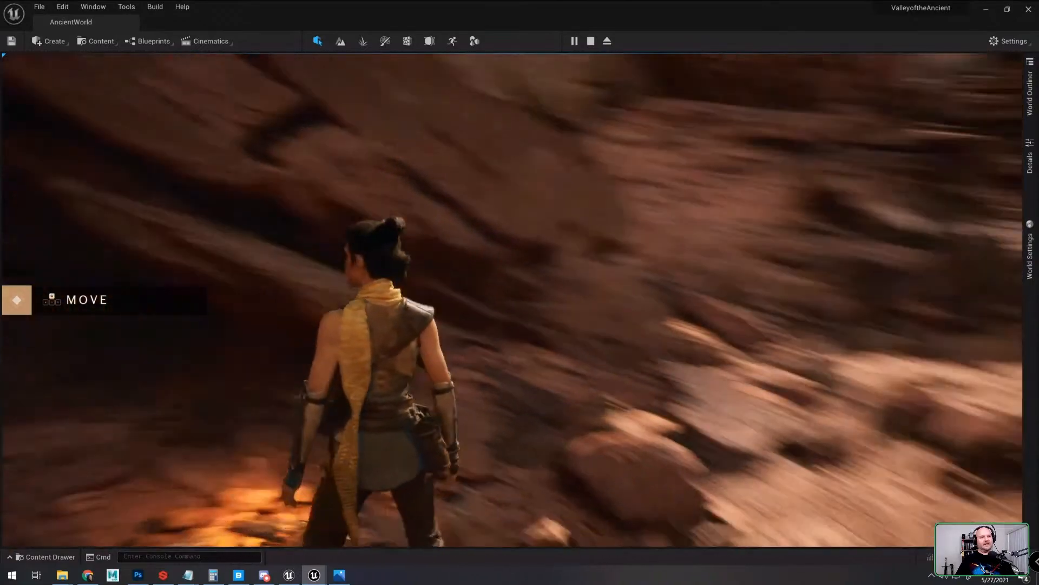
key("w")
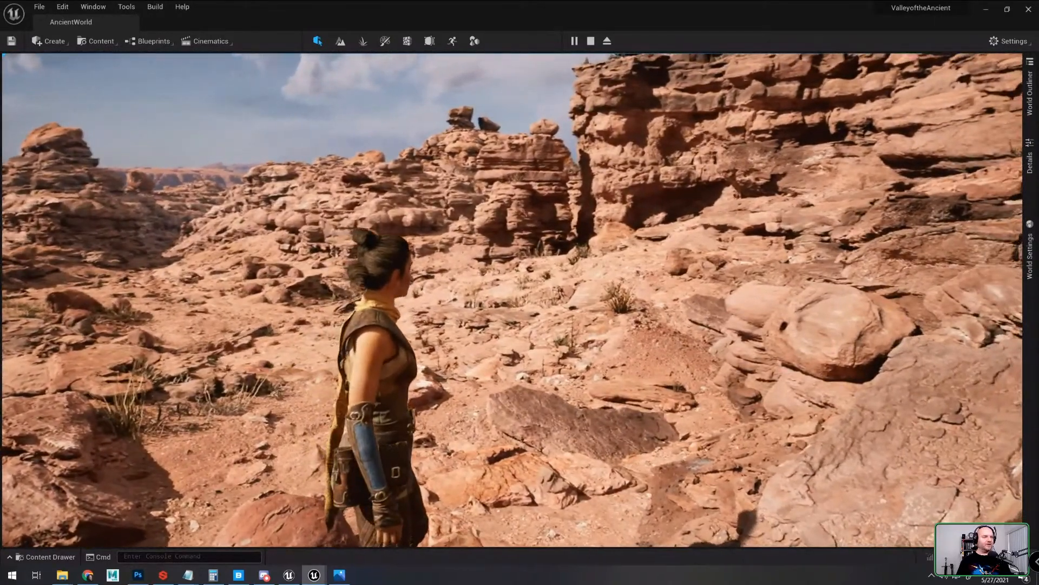
key("w")
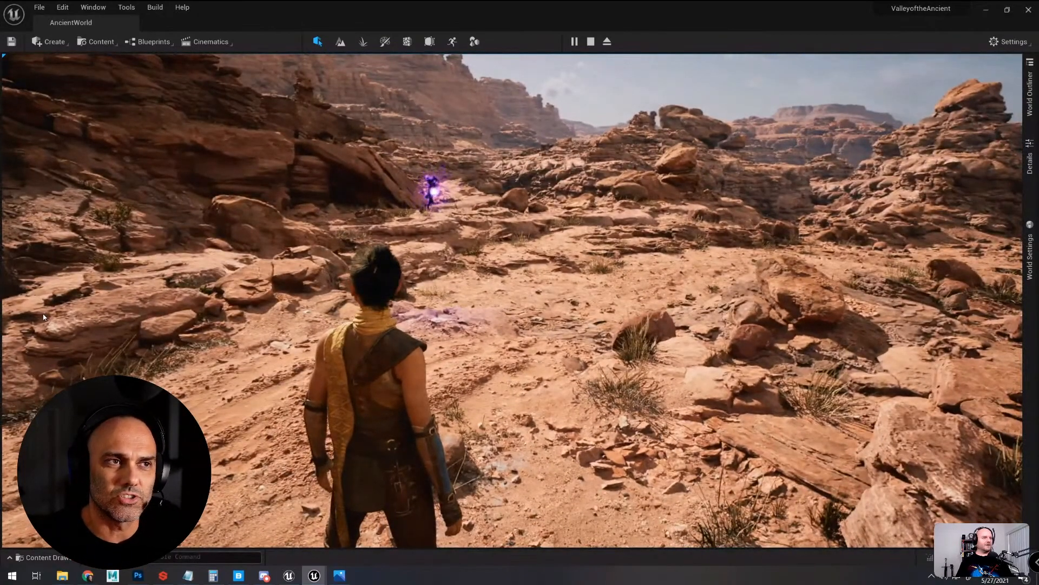
key("Escape")
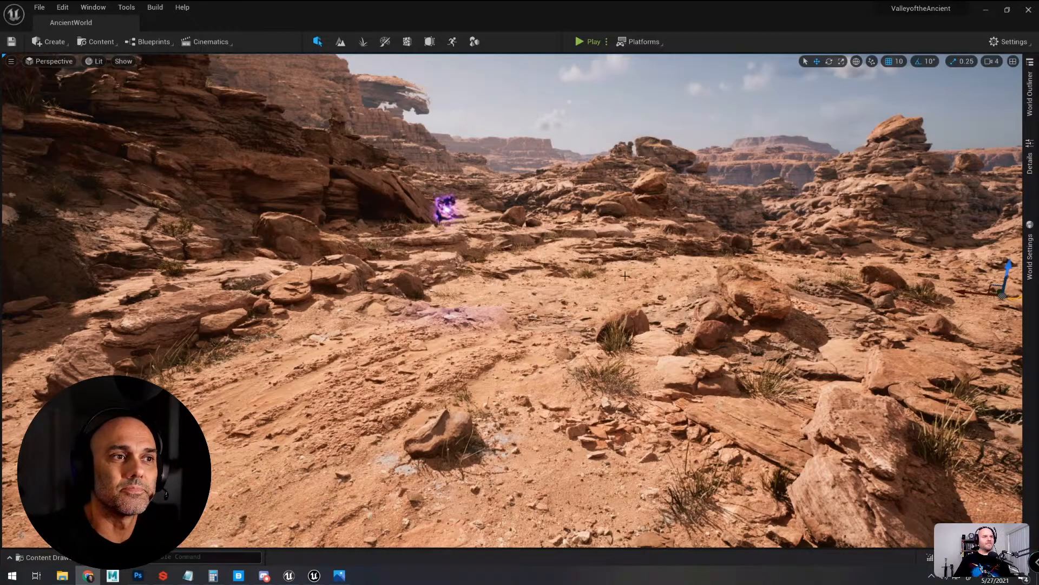
left_click(1017, 223)
right_click_drag(512, 300, 512, 255)
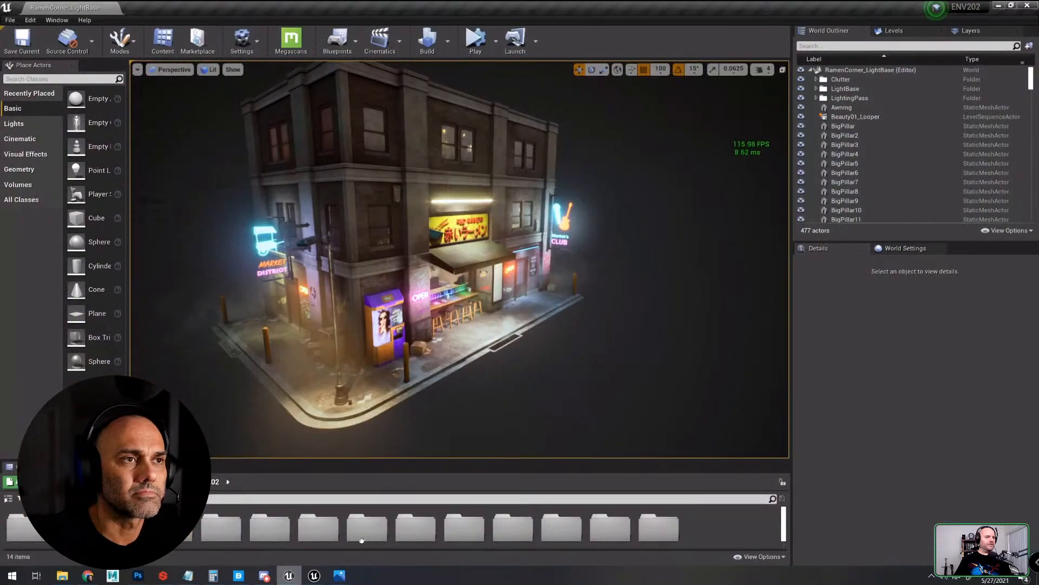
Step: In the Unreal Engine 4 project ENV202, enlarge the content browser and create a material named MTest in the WarmUp folder
left_click_drag(707, 458, 703, 333)
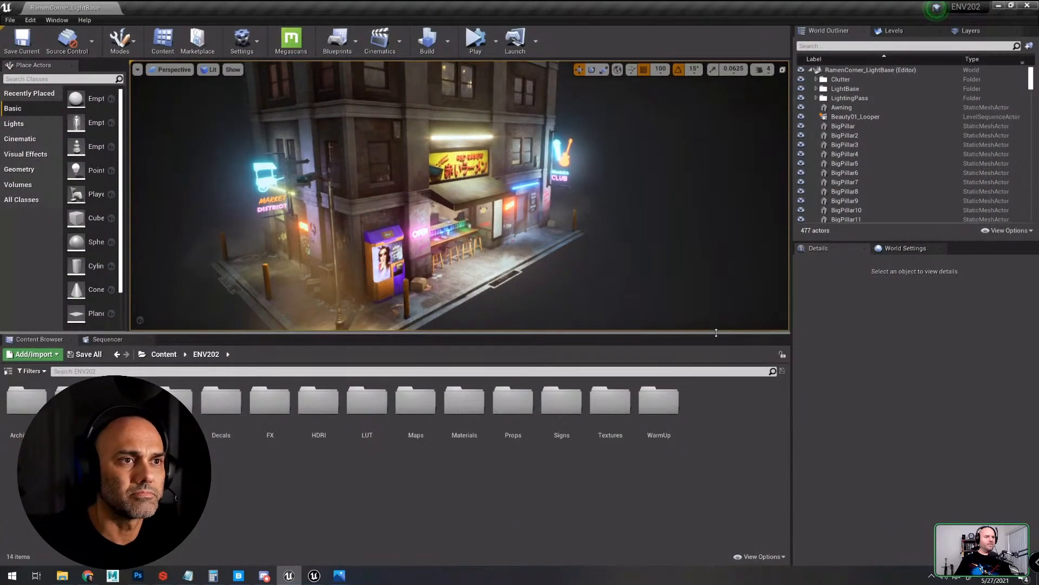
double_click(658, 409)
right_click(482, 444)
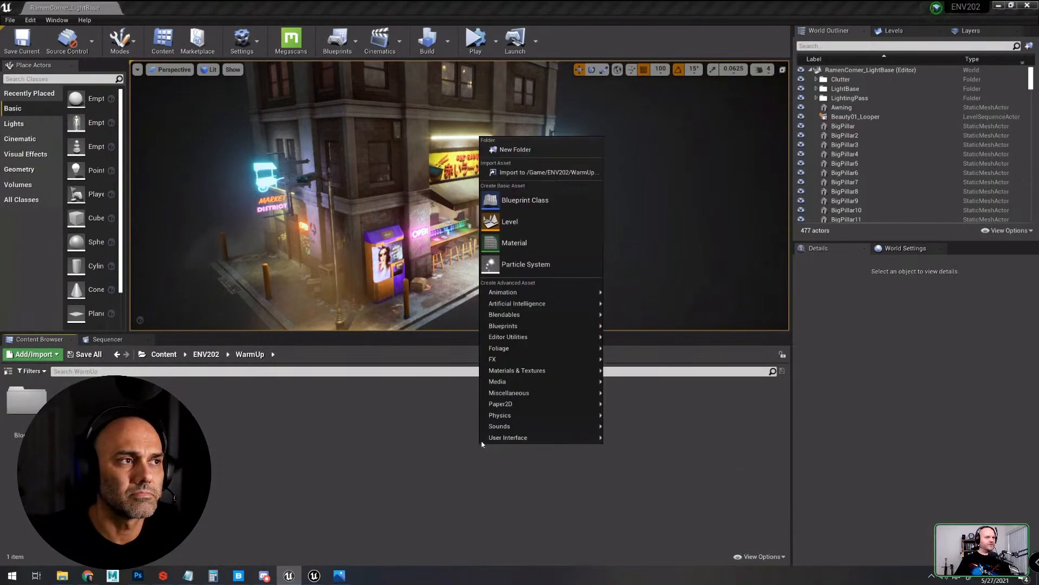
left_click(531, 245)
type("M)")
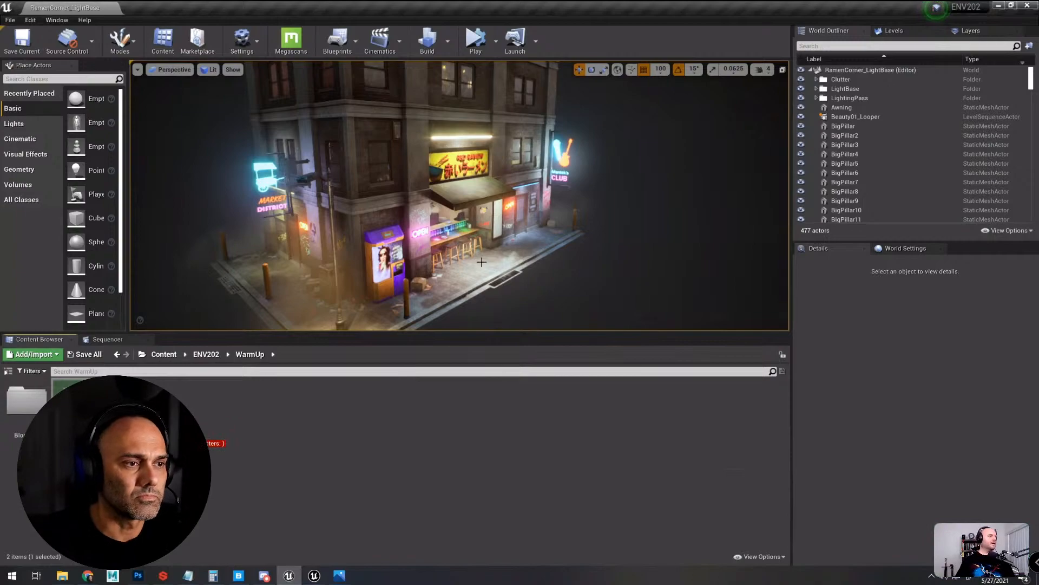
key("BackSpace")
type("Test")
key("Return")
Step: Open MTest in a maximized material editor, enable Use Material Attributes, and move its result node farther right in the graph
double_click(66, 409)
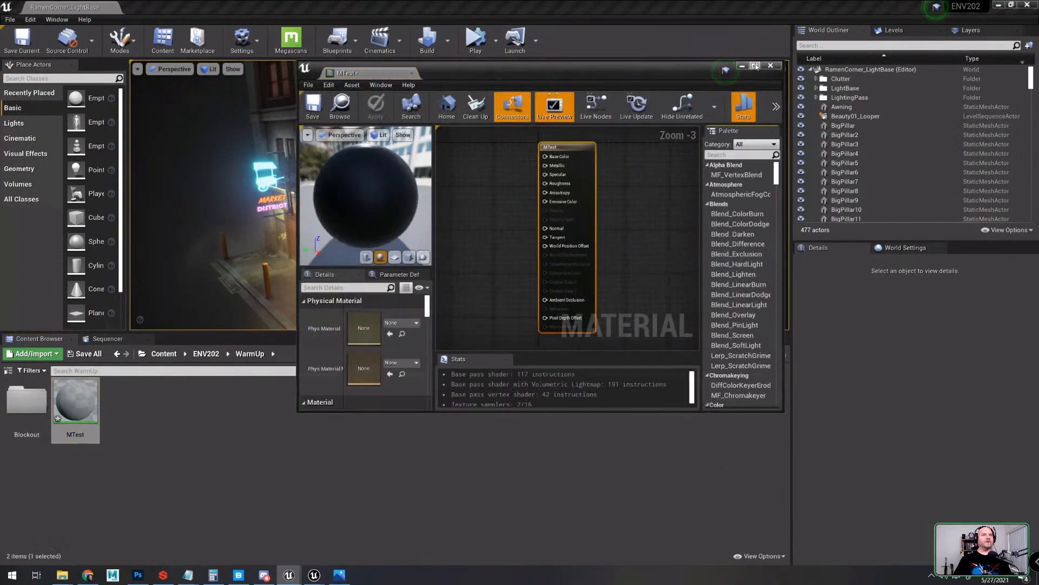
left_click(755, 66)
right_click_drag(507, 170, 654, 267)
left_click(468, 319)
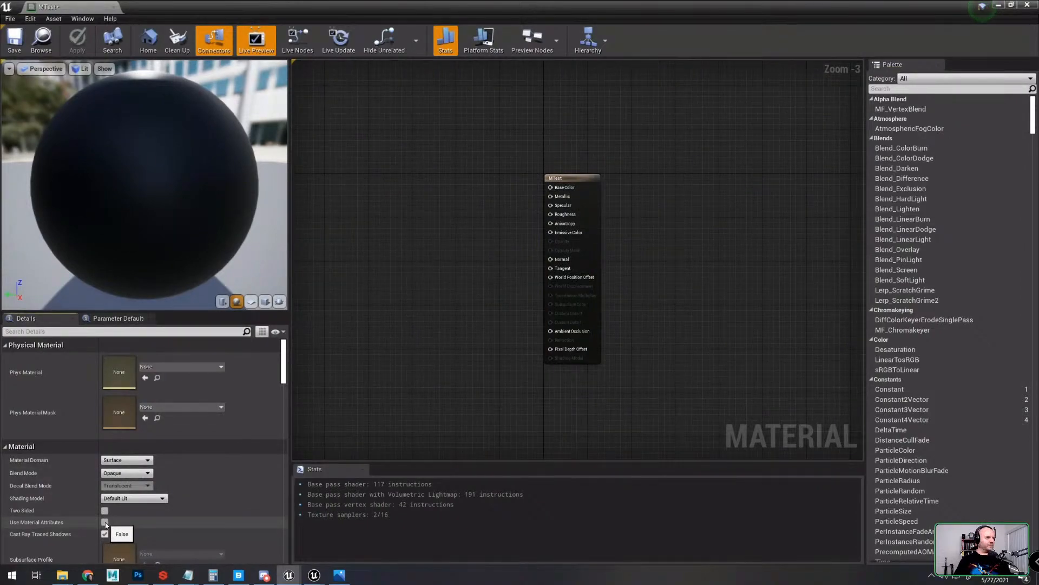
left_click(105, 522)
left_click_drag(579, 189, 736, 190)
Step: Add a MakeMaterialAttributes node to the MTest graph and place it well to the left of the result node
right_click(465, 219)
type("make")
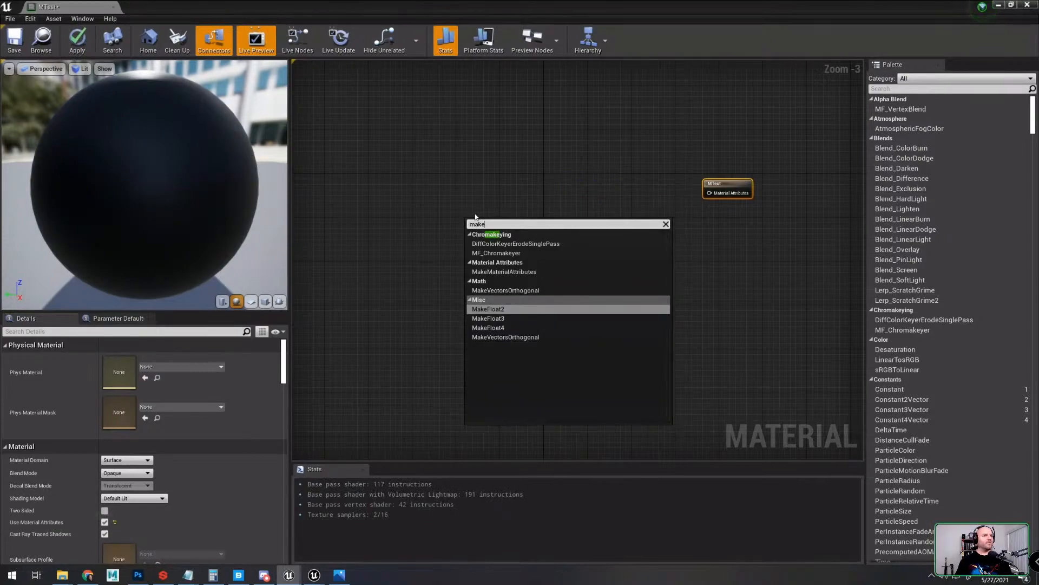
key("Up")
key("Up")
key("Return")
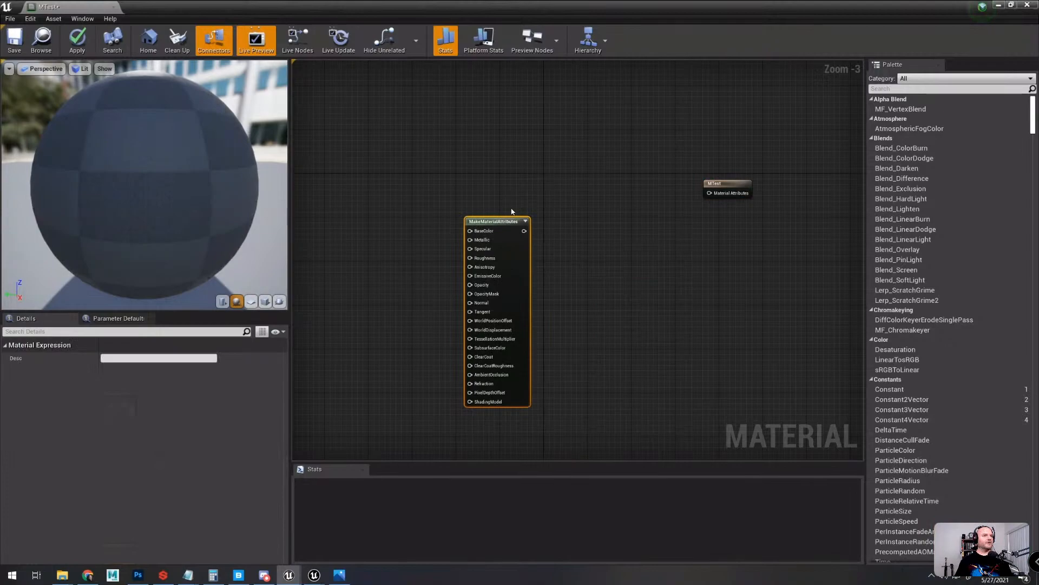
left_click_drag(487, 218, 404, 169)
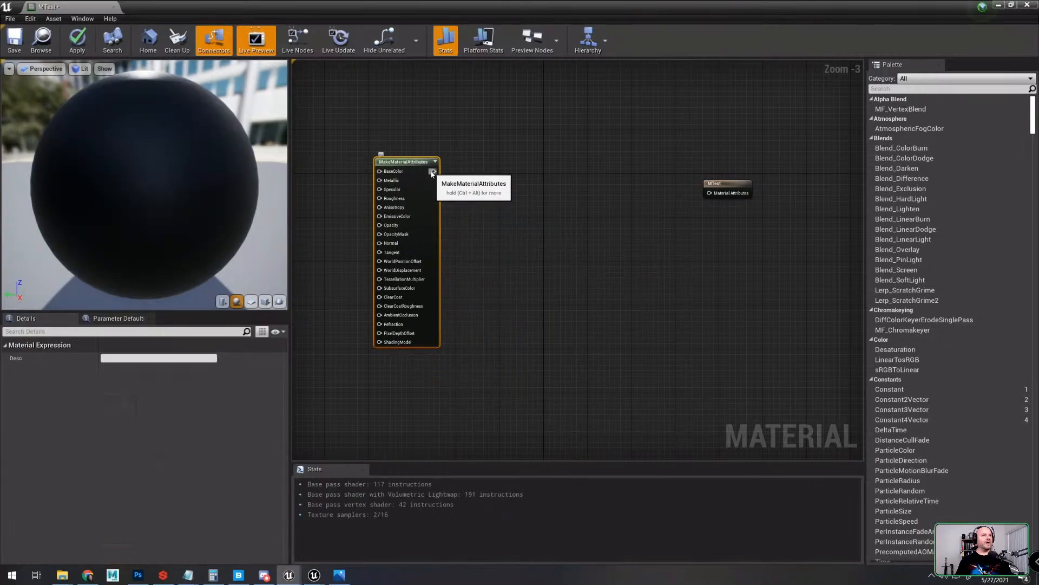
left_click_drag(404, 168, 448, 152)
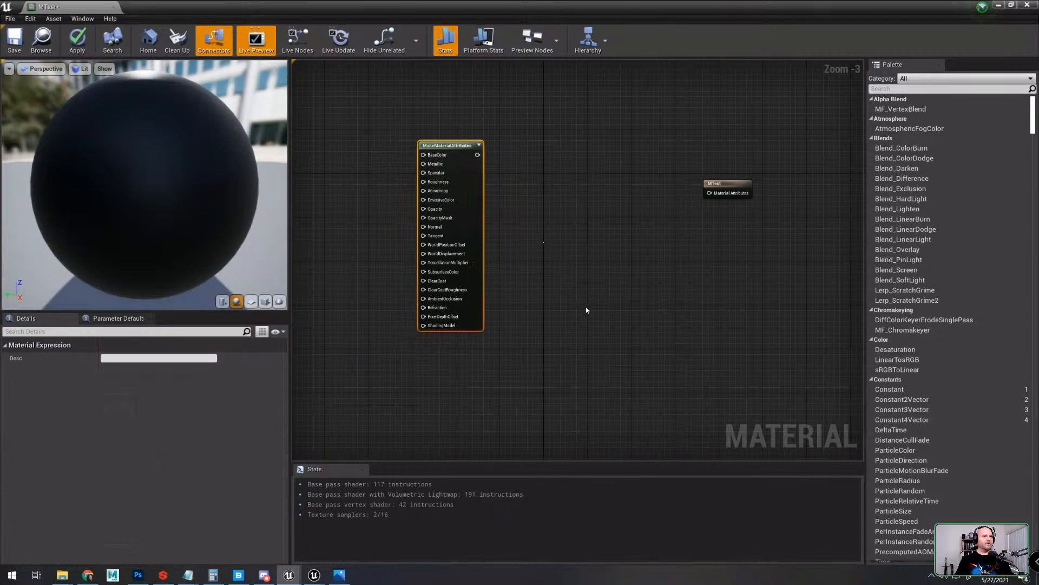
Step: Add a MatLayerBlend_BakedNormal_SimpleAdd function node between MakeMaterialAttributes and the MTest result node
right_click(569, 271)
type("baked")
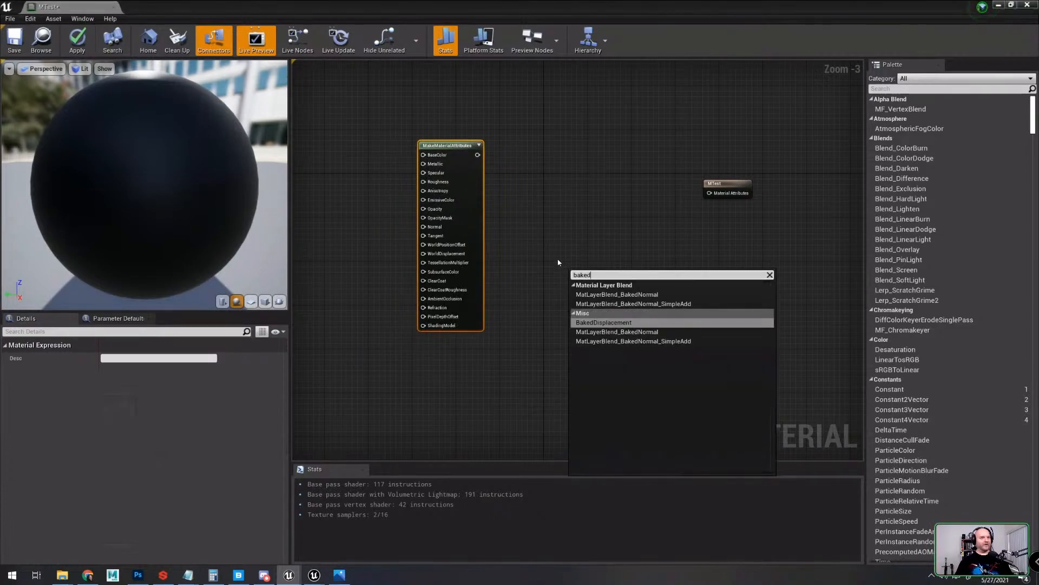
left_click(683, 341)
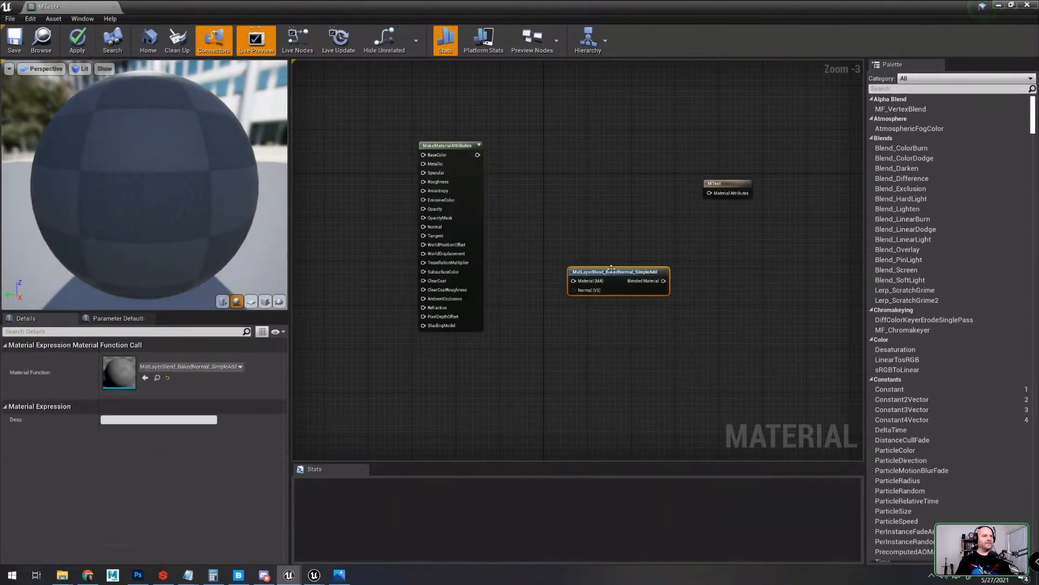
scroll(628, 295, "up", 3)
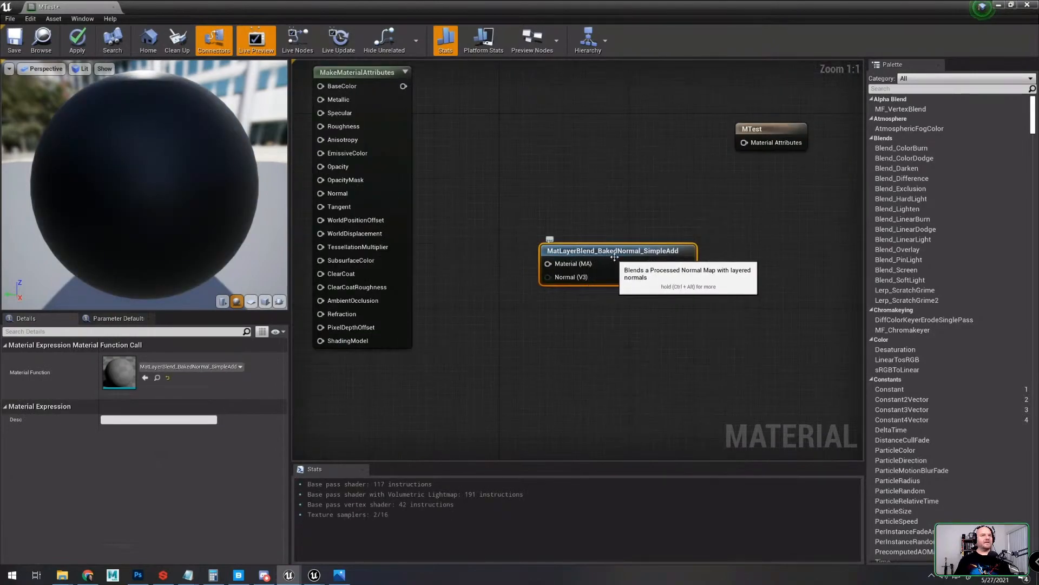
left_click_drag(614, 257, 630, 273)
Step: Connect MakeMaterialAttributes to the baked-normal blend's Material input, and its Blended Material output to MTest's Material Attributes
left_click_drag(403, 86, 574, 275)
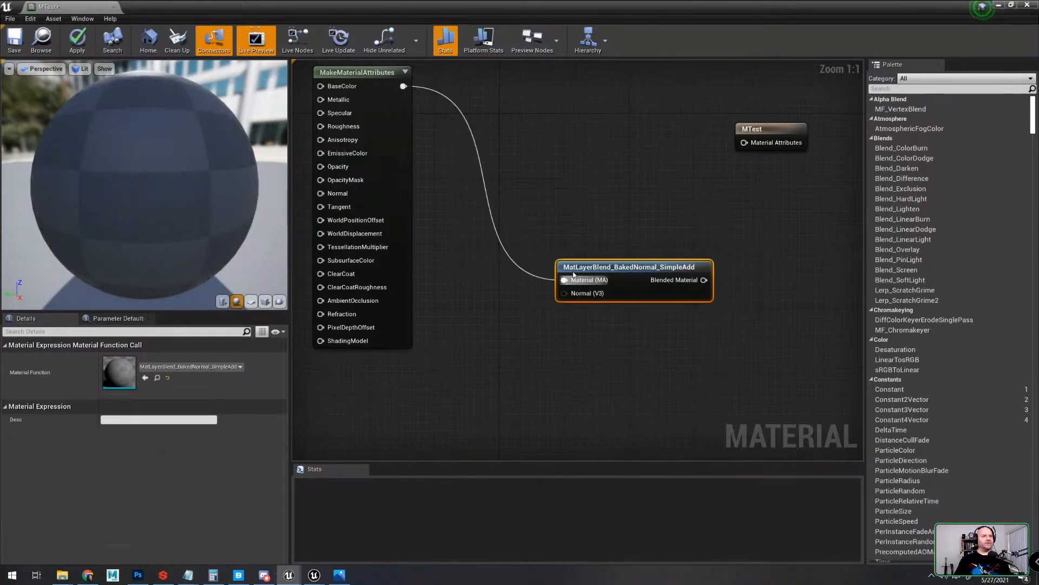
right_click_drag(572, 233, 590, 201)
left_click_drag(613, 238, 629, 238)
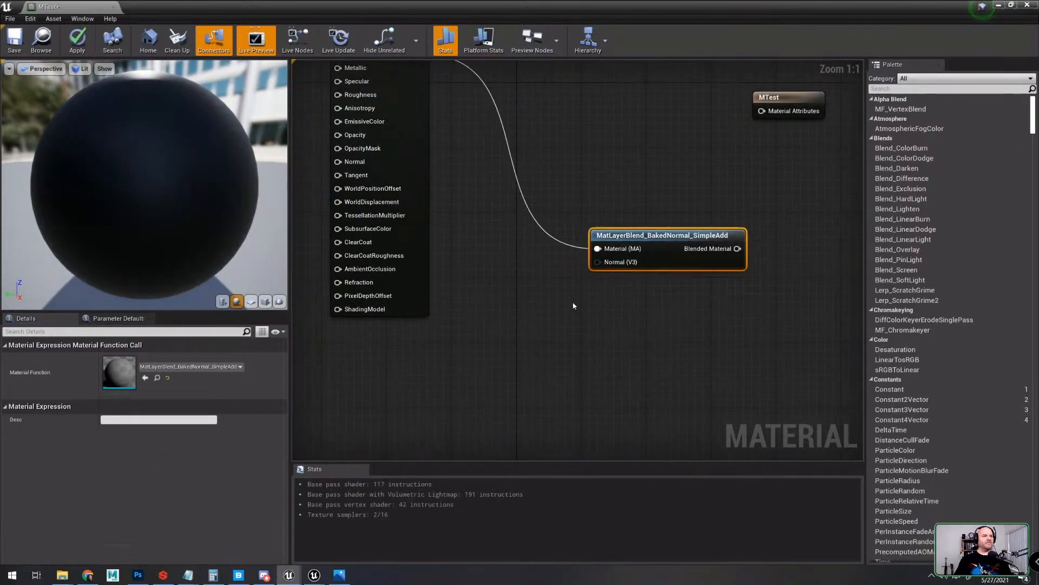
left_click(574, 306)
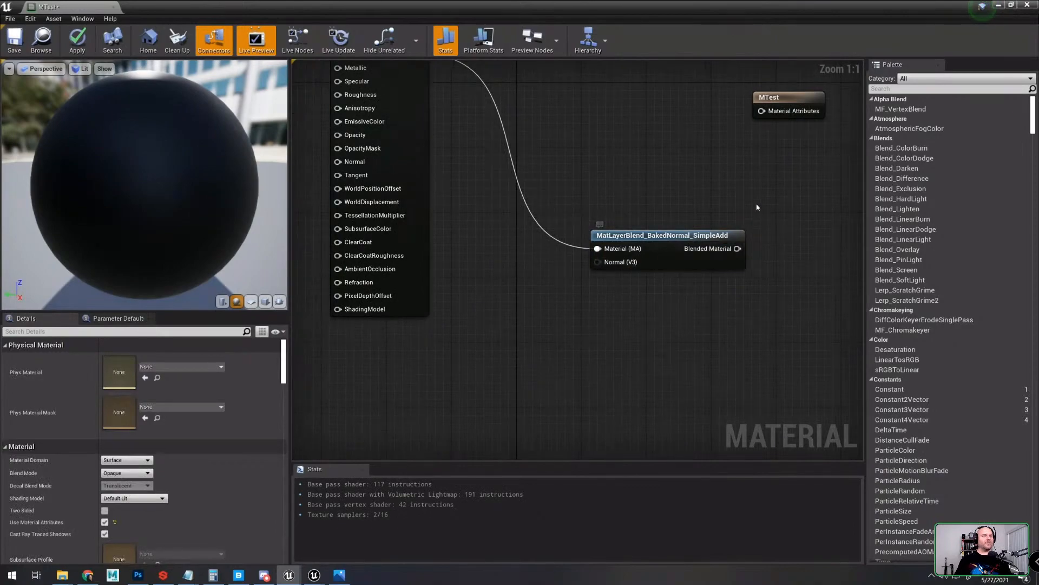
right_click_drag(748, 212, 619, 300)
left_click_drag(614, 336, 735, 229)
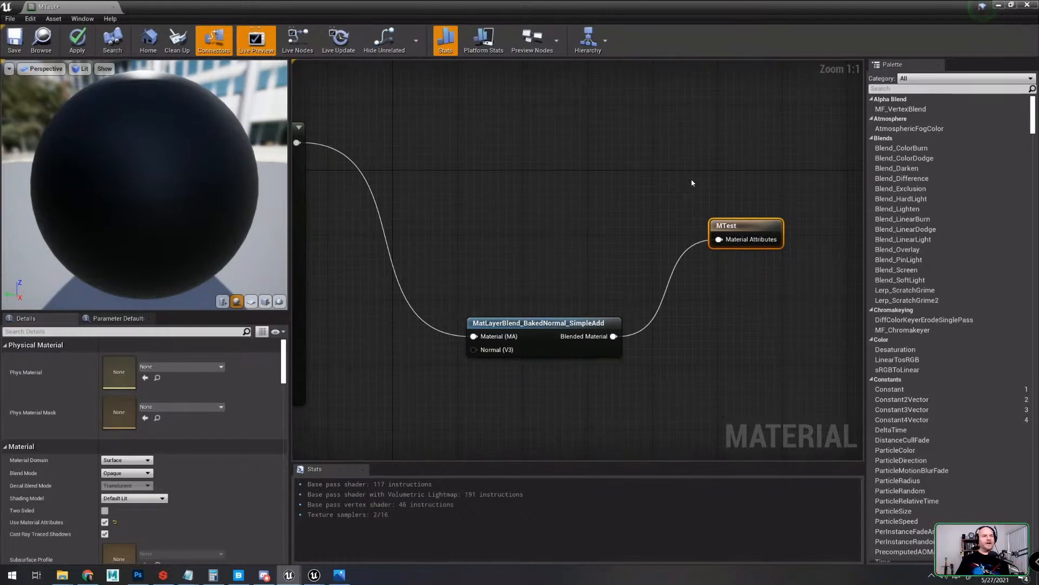
Step: Delete the MatLayerBlend_BakedNormal_SimpleAdd node, leaving only MakeMaterialAttributes and the MTest result node in the graph
scroll(599, 188, "down", 2)
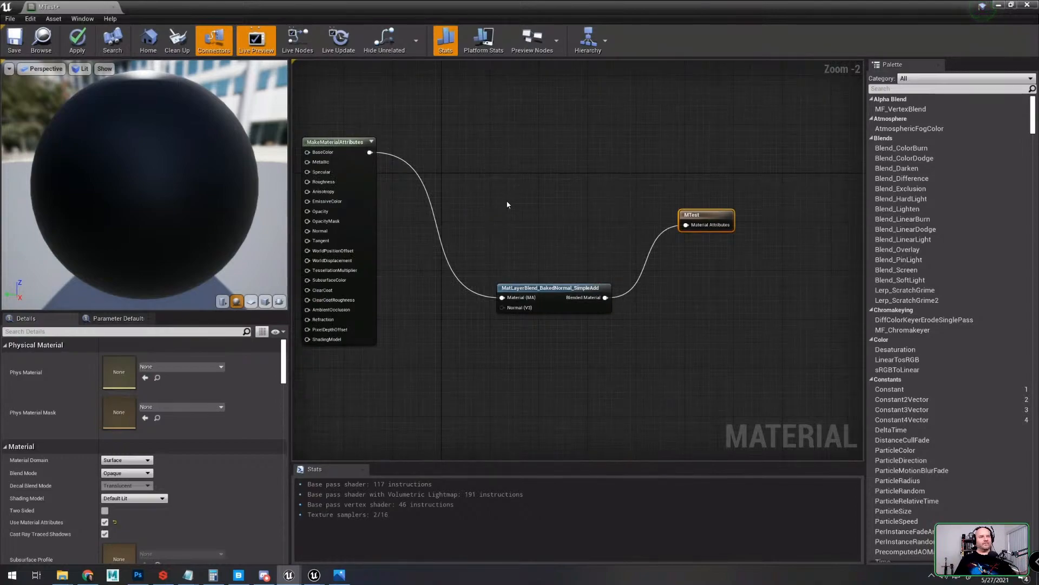
right_click_drag(519, 209, 599, 185)
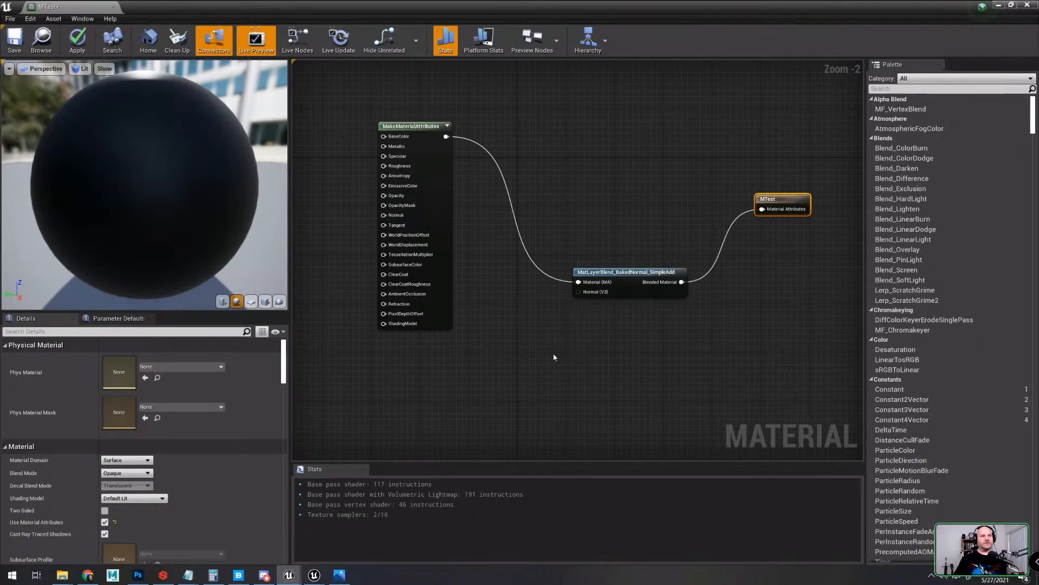
right_click_drag(532, 343, 522, 342)
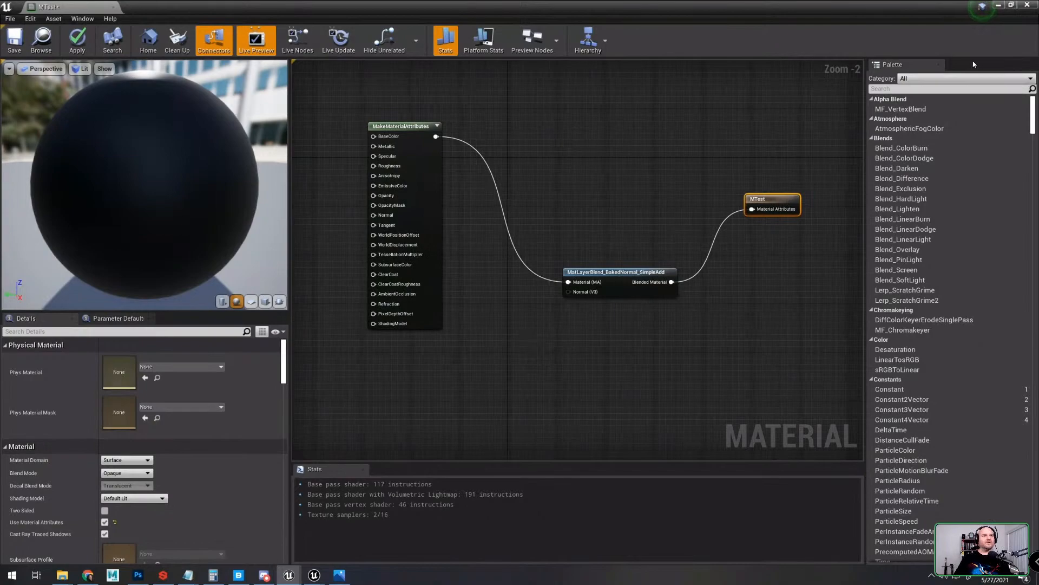
left_click_drag(529, 204, 680, 353)
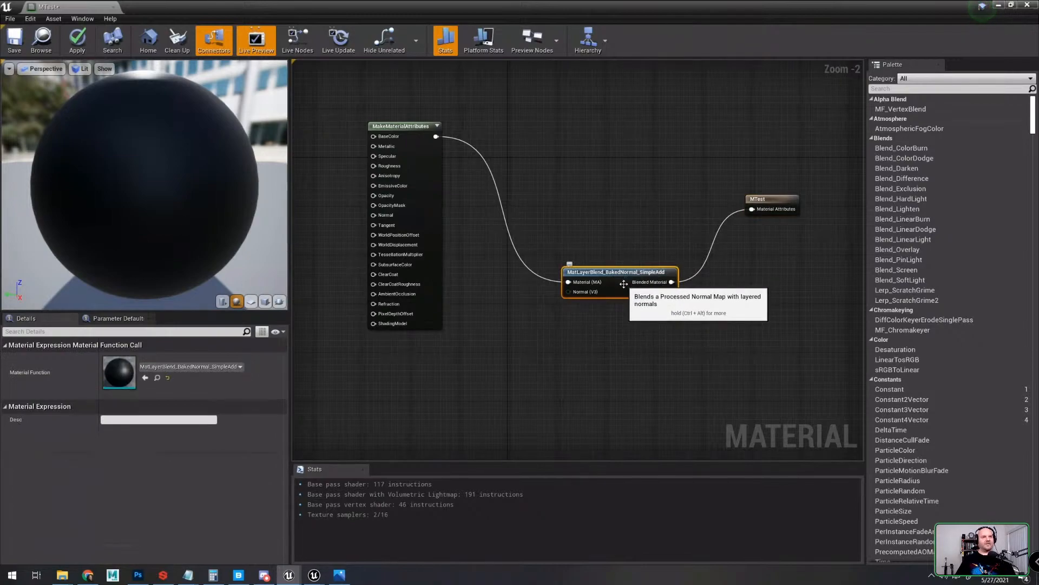
key("Delete")
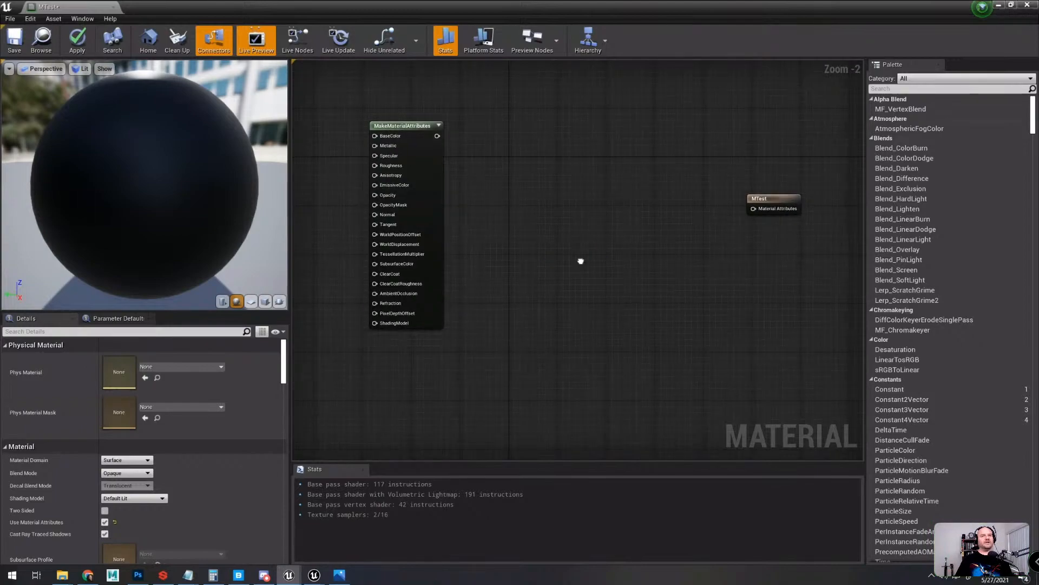
right_click_drag(580, 260, 583, 287)
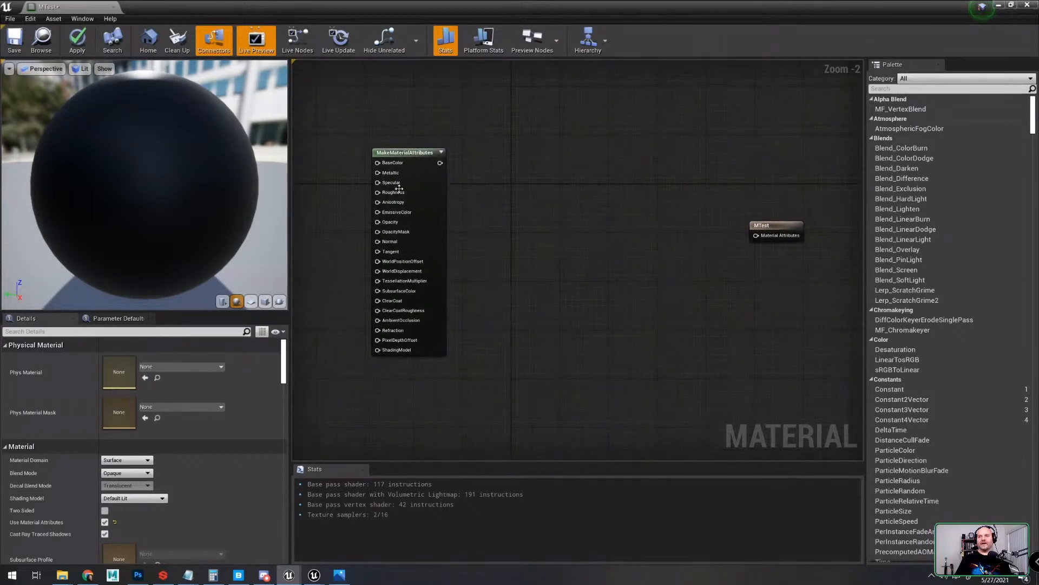
mouse_move(500, 220)
right_mouse_down()
mouse_move(524, 213)
mouse_move(507, 219)
right_mouse_up()
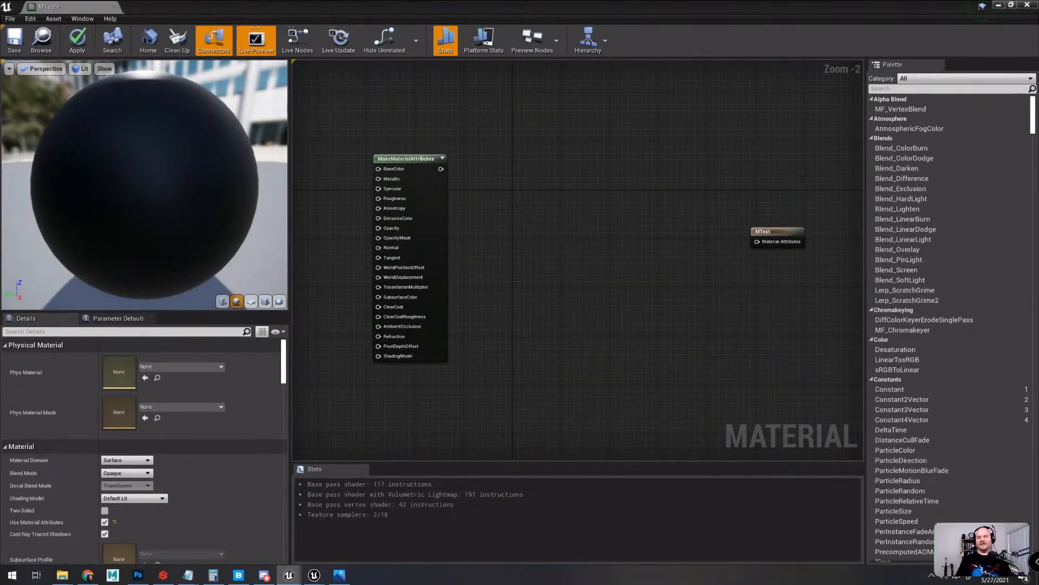
Step: Switch to the ValleyoftheAncient project in UE5 and fly over the rocky desert floor to look at its ground and rocks
key("alt+Tab")
key("s")
right_click_drag(511, 300, 711, 282)
key("d")
key("w")
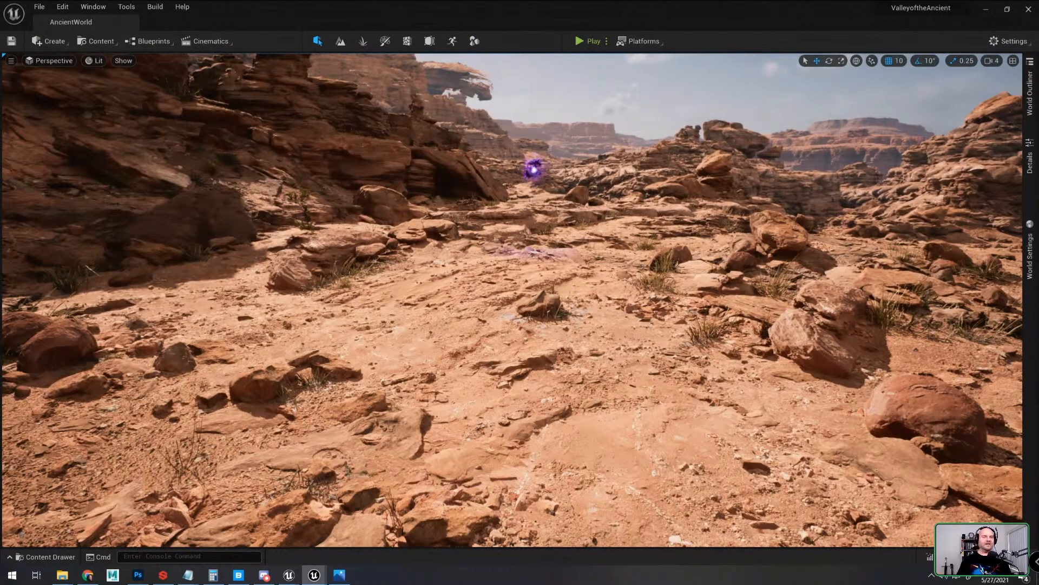
key("w")
right_click_drag(711, 282, 711, 282)
right_click_drag(624, 370, 624, 370)
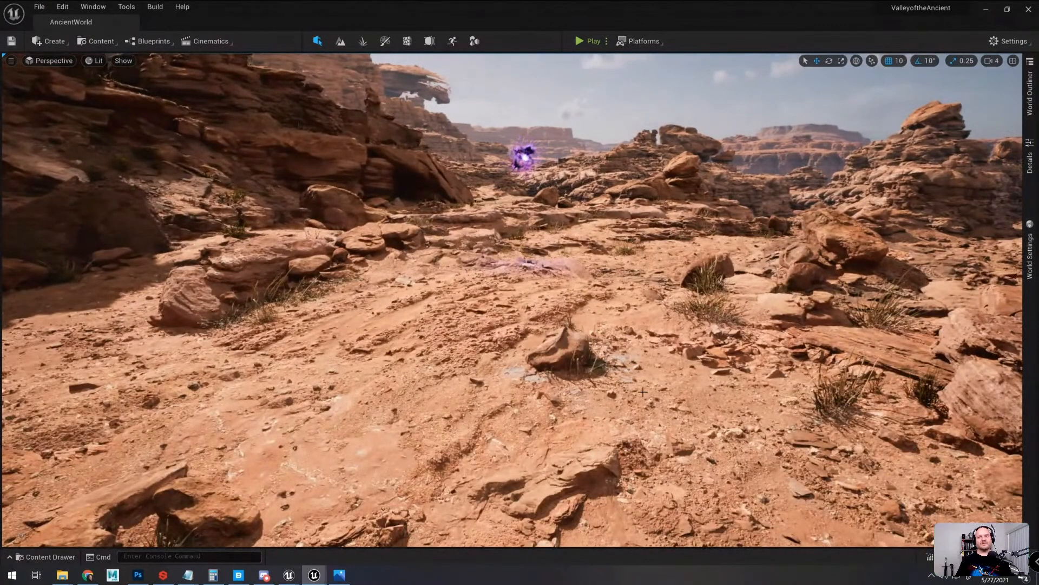
right_click_drag(666, 415, 667, 416)
right_click_drag(581, 224, 580, 224)
right_click_drag(800, 260, 800, 260)
Step: Frame an exposed rock slab on the desert floor up close, and select a large ground mesh in the terrain
left_click_drag(689, 455, 251, 394)
key("f")
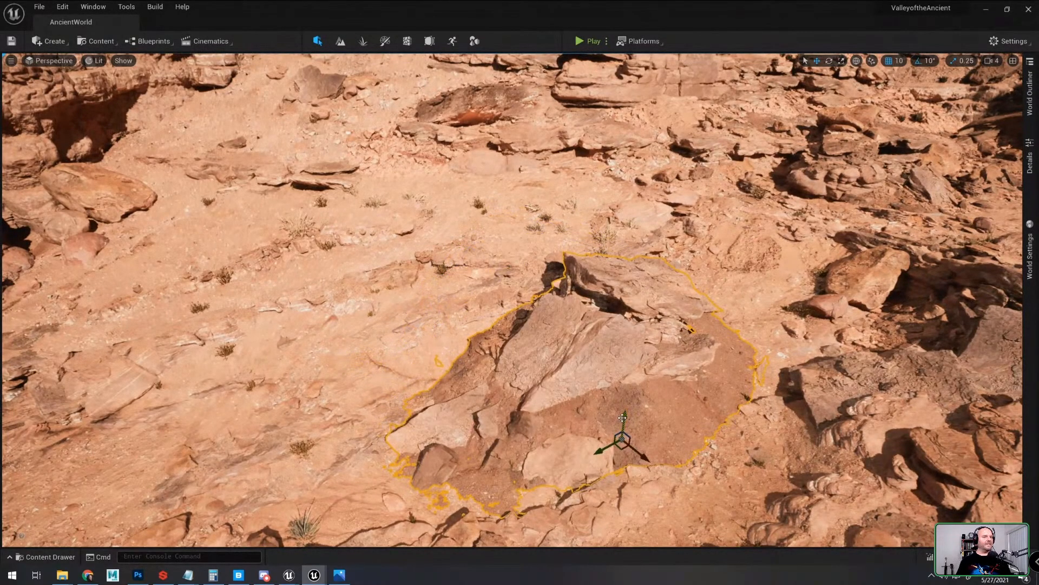
right_click_drag(623, 432, 622, 432)
left_click(623, 432)
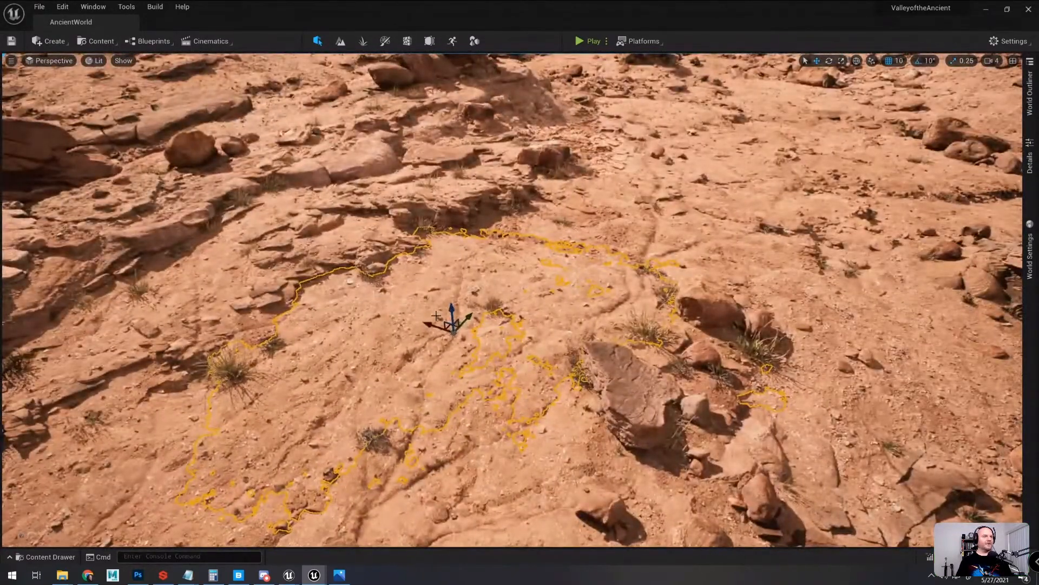
Step: Try lifting the selected ground mesh out of the surrounding terrain, and undo the recent moves
left_click_drag(430, 324, 499, 272)
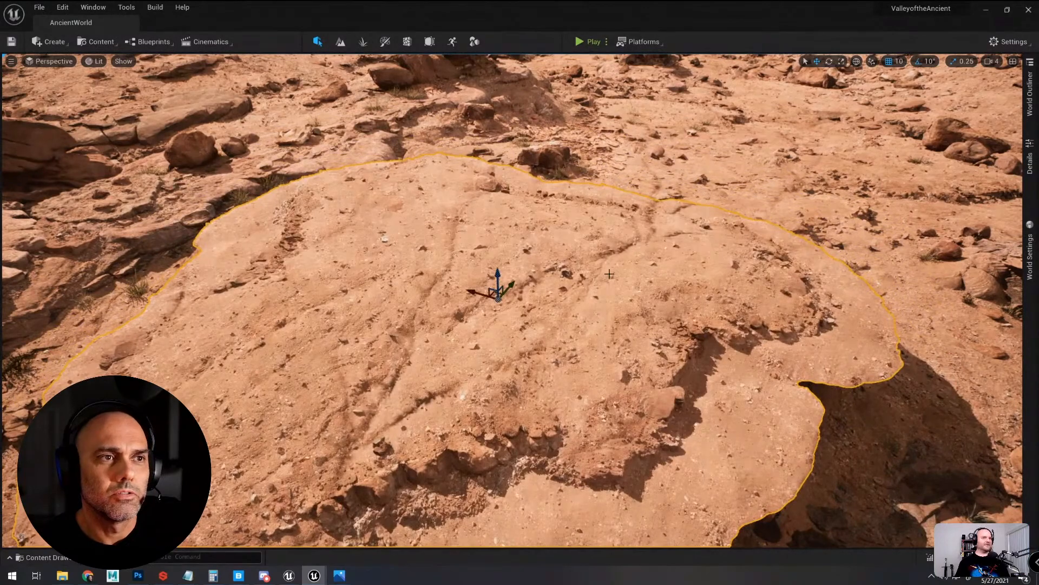
key("ctrl+z")
key("ctrl+z")
key("ctrl+z")
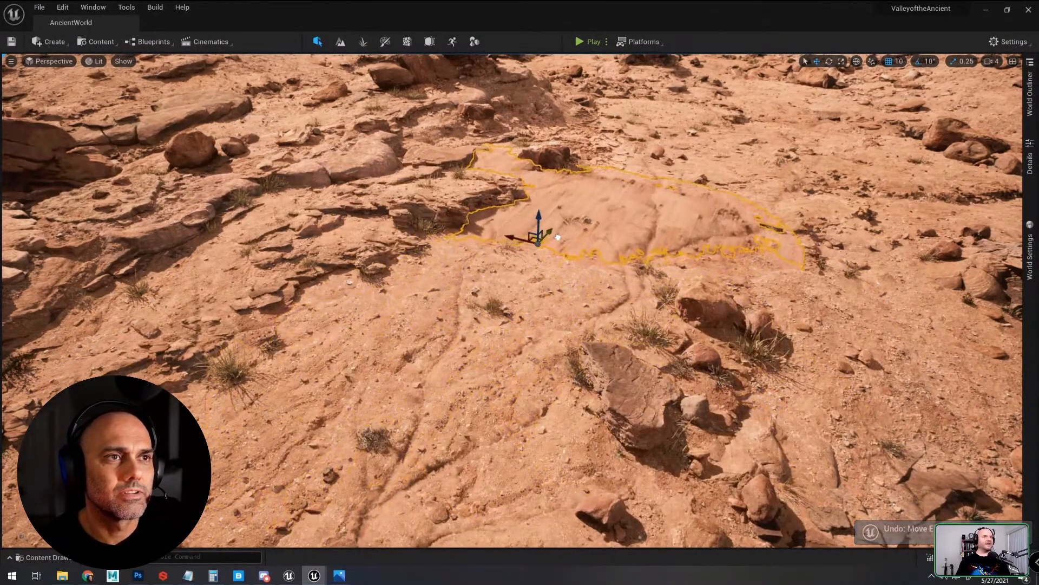
Step: Move the selected ground mesh over beside the scattered boulders and sink it slightly into the terrain
left_click_drag(558, 238, 724, 291)
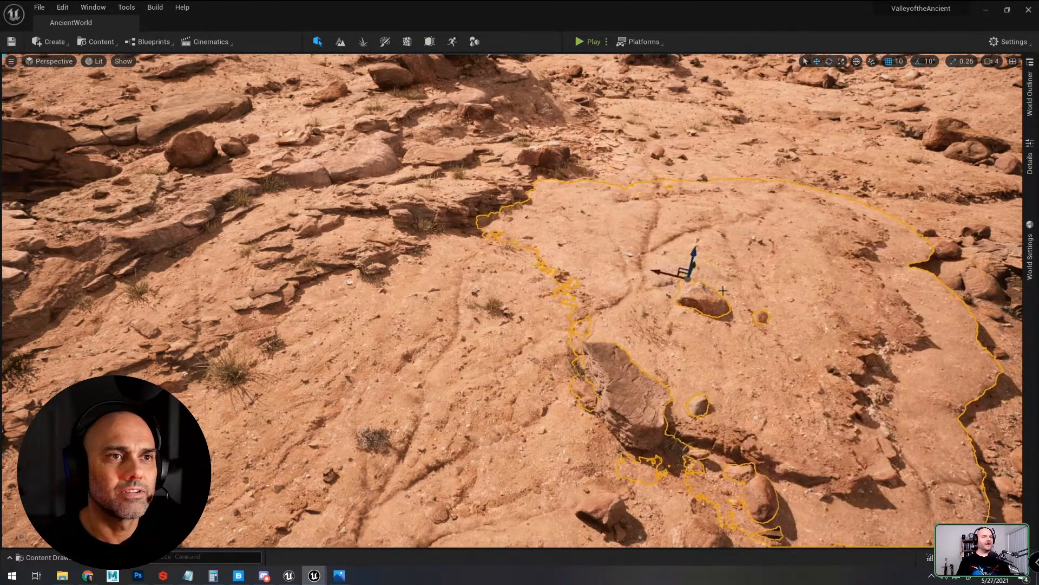
left_click_drag(694, 254, 694, 260)
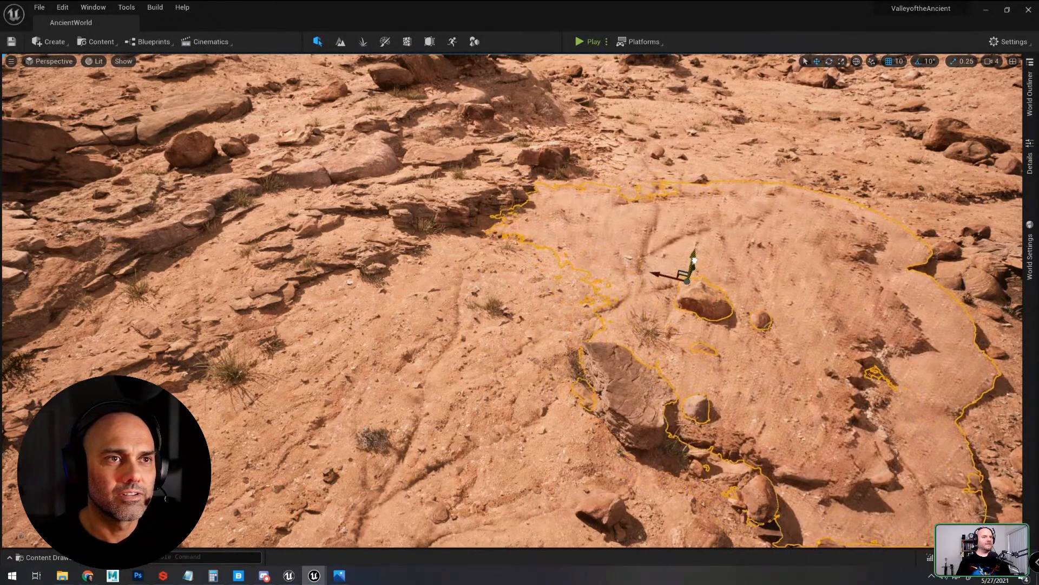
right_click_drag(695, 259, 671, 236)
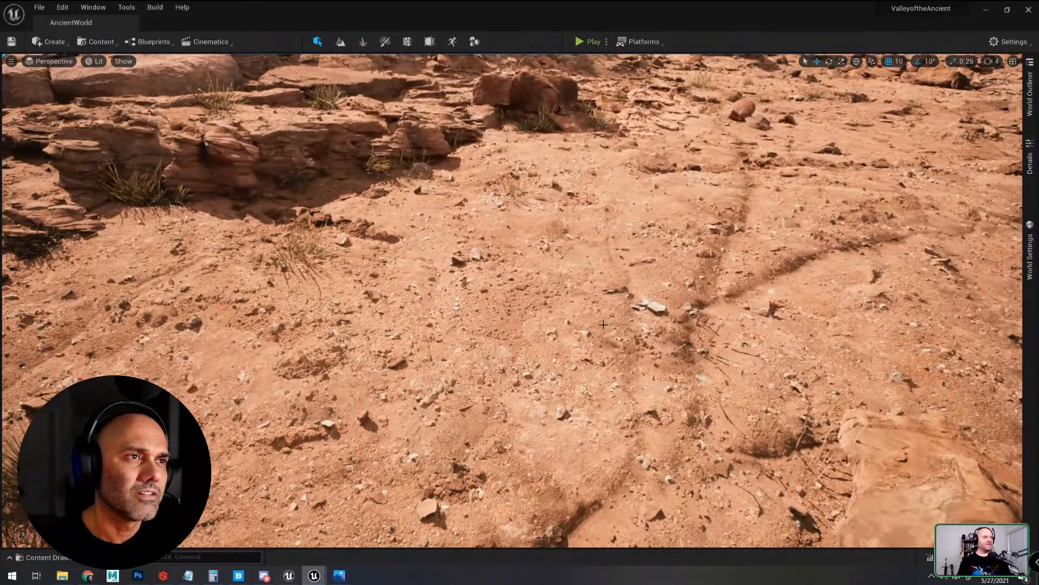
Step: Toggle game view and examine up close how the overlapping ground meshes blend together
right_click_drag(603, 325, 615, 249)
left_click(615, 249)
right_click_drag(724, 371, 736, 377)
key("g")
right_click_drag(344, 238, 230, 233)
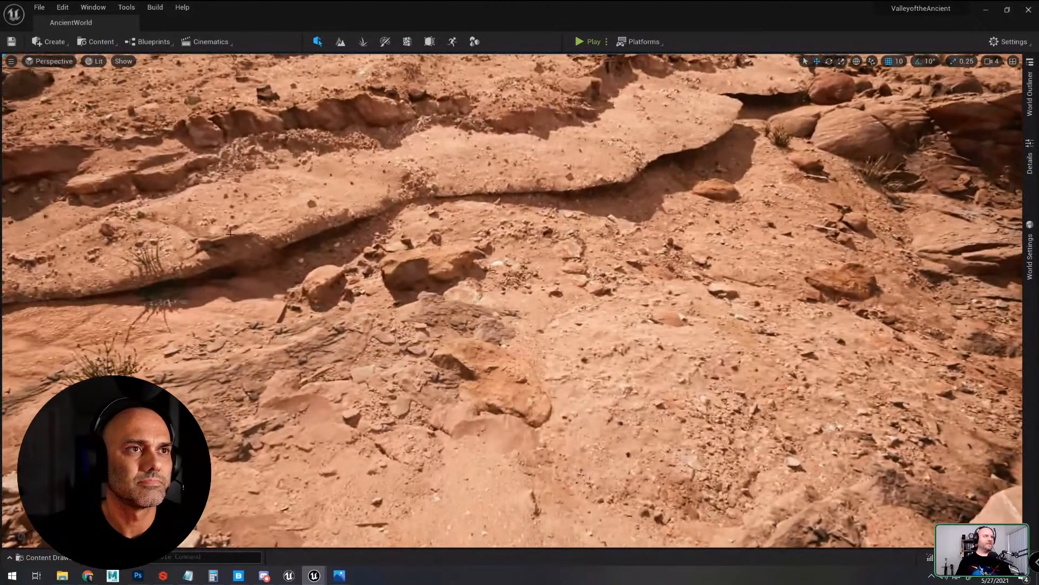
right_click_drag(437, 239, 460, 237)
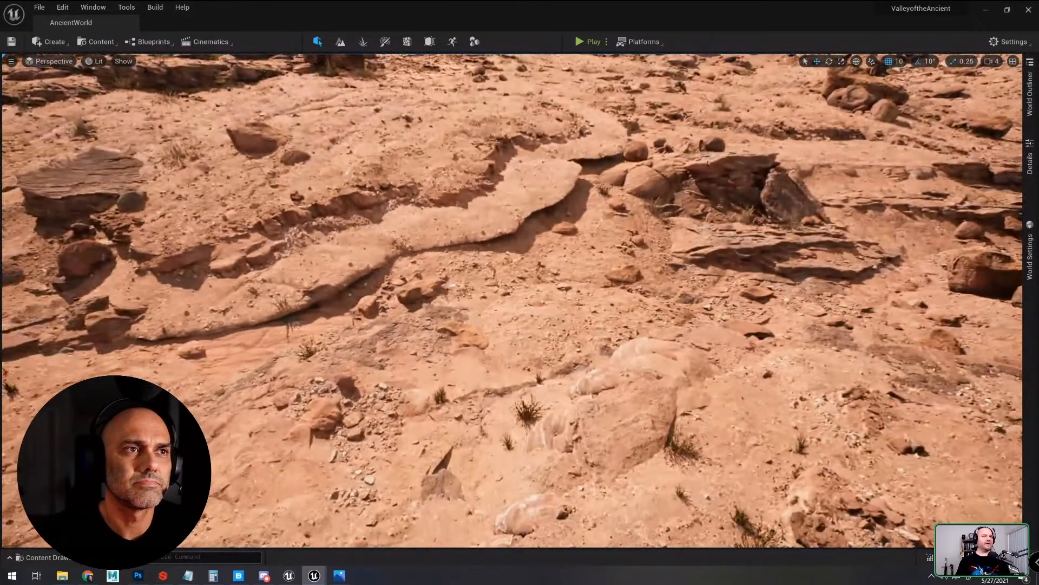
Step: Duplicate the dark layered rock and place the copy at the lower end of the curved stone ledge
left_click(753, 173)
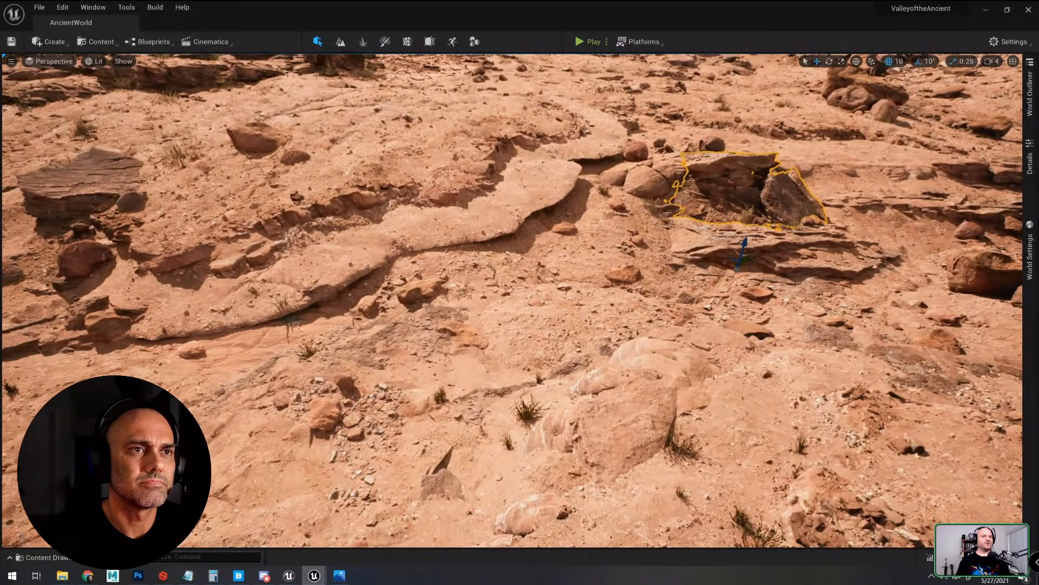
left_click_drag(752, 259, 533, 352, "alt")
left_click_drag(605, 381, 561, 358)
right_click_drag(605, 301, 584, 301)
left_click_drag(591, 315, 436, 361)
Step: Select the large sandstone mesh buried in the foreground and raise it out of the ground to expose its shape
left_click(643, 406)
right_click_drag(634, 408, 677, 428)
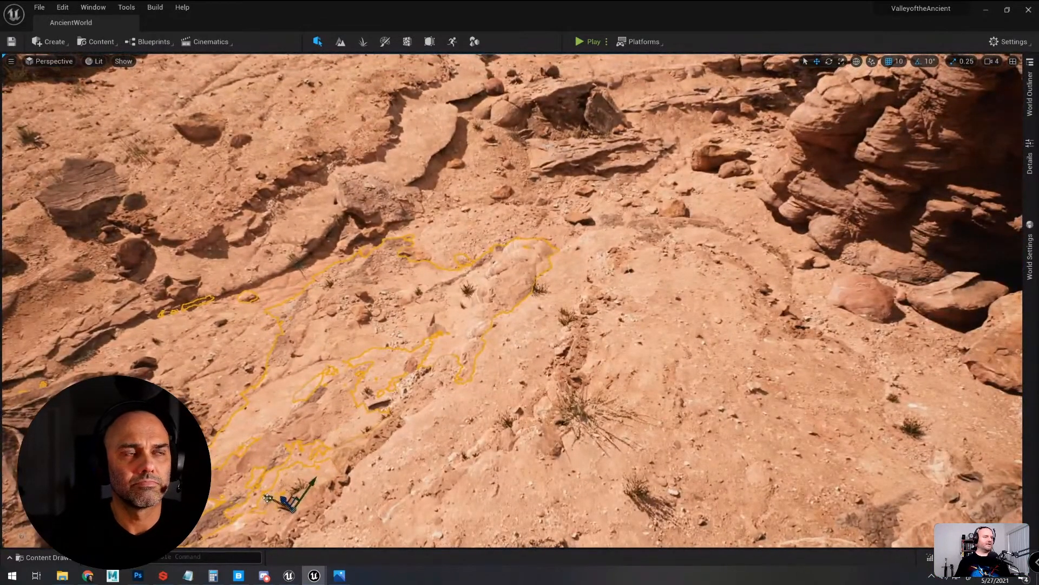
left_click_drag(262, 491, 167, 389)
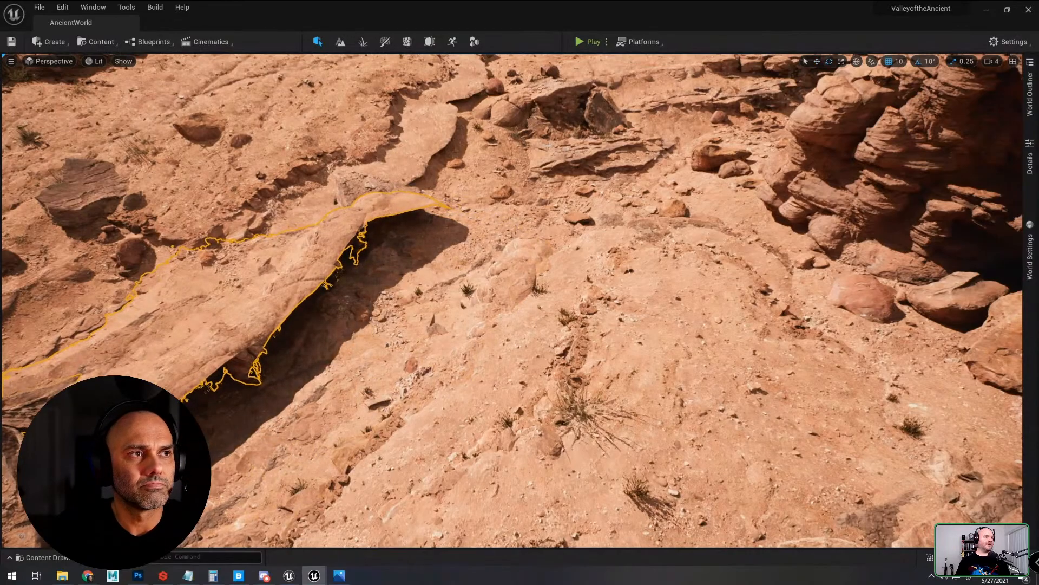
right_click_drag(166, 390, 124, 374)
key("w")
left_click_drag(384, 367, 376, 200)
right_click_drag(376, 199, 665, 206)
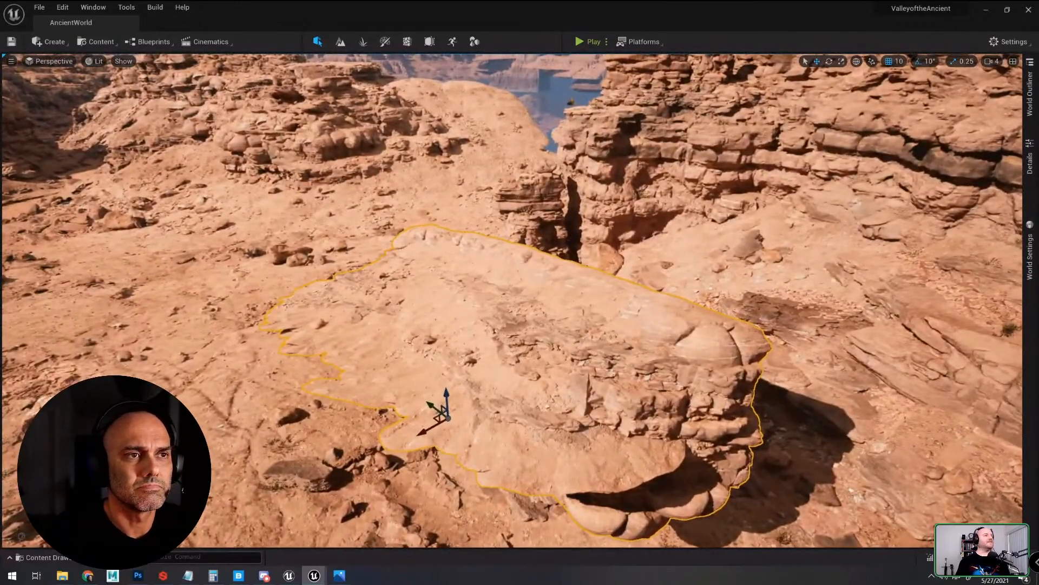
Step: Switch to Quixel Bridge, view its Export Settings for the Unreal Engine target and engine version, and minimize it
left_click(238, 575)
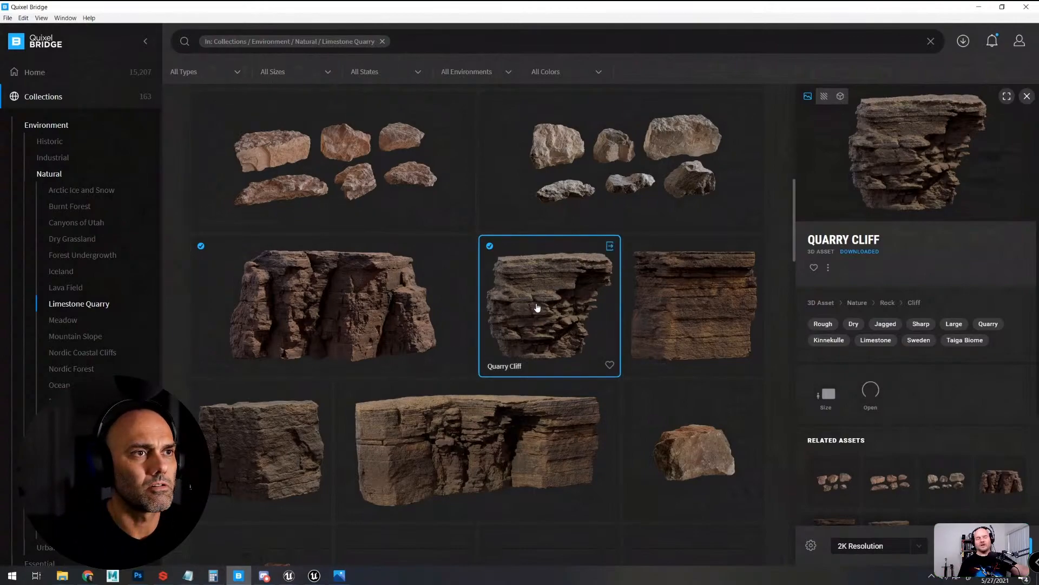
left_click(811, 545)
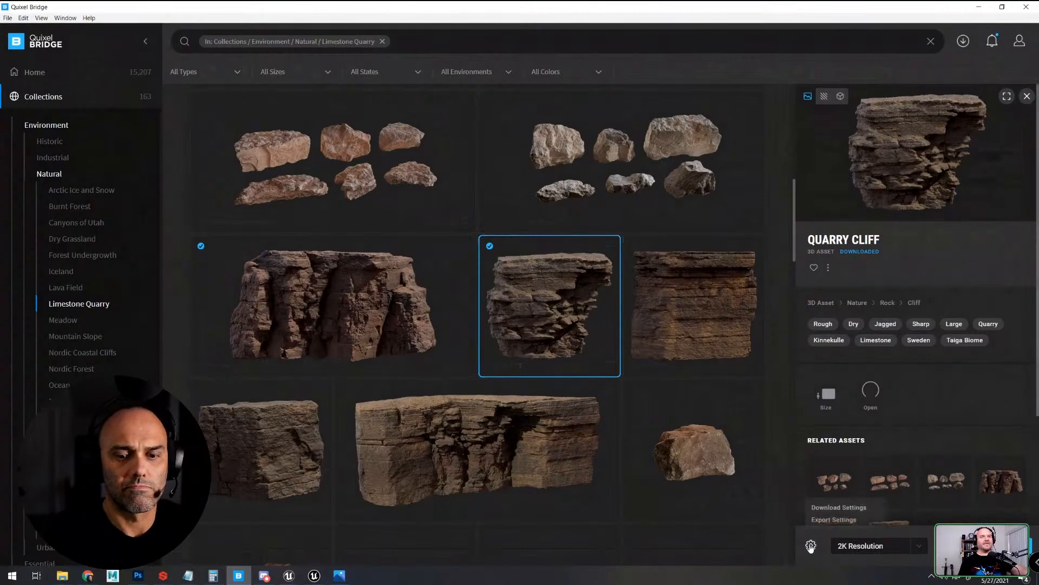
left_click(824, 520)
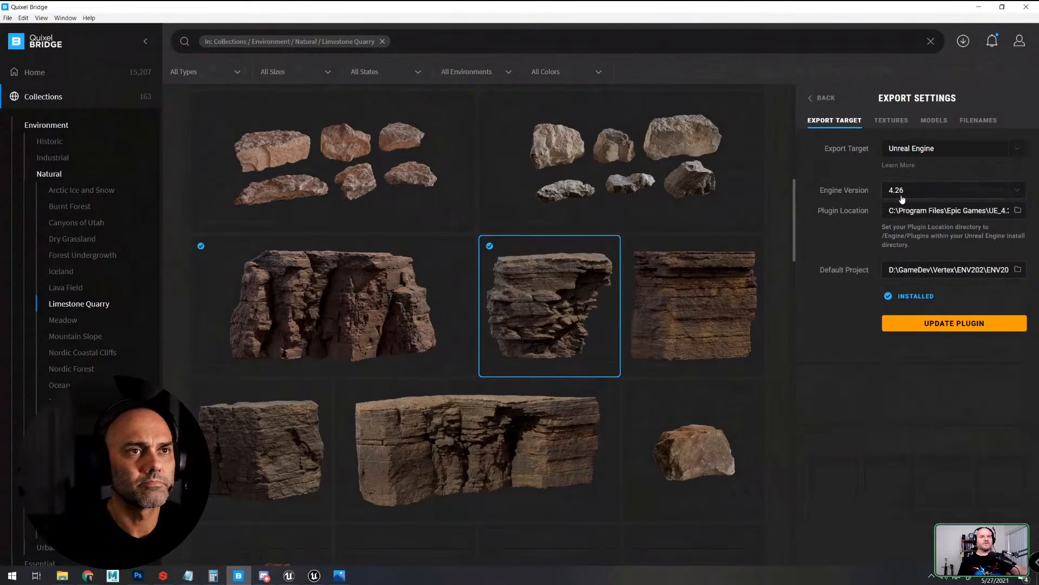
left_click(979, 6)
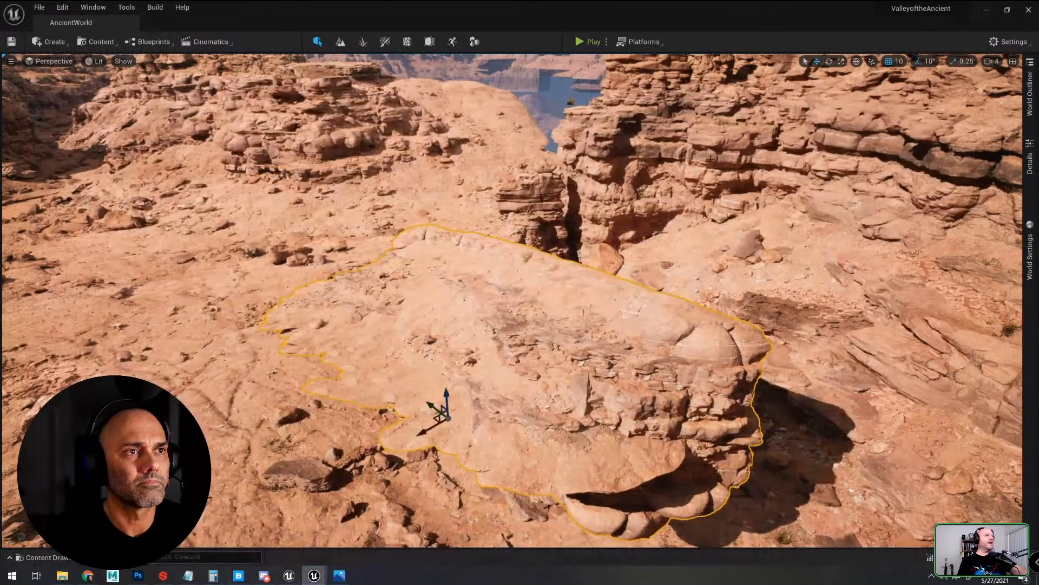
Step: Open the Quixel Bridge browser built into UE5, move its window off the selected mesh, and close it
left_click(95, 42)
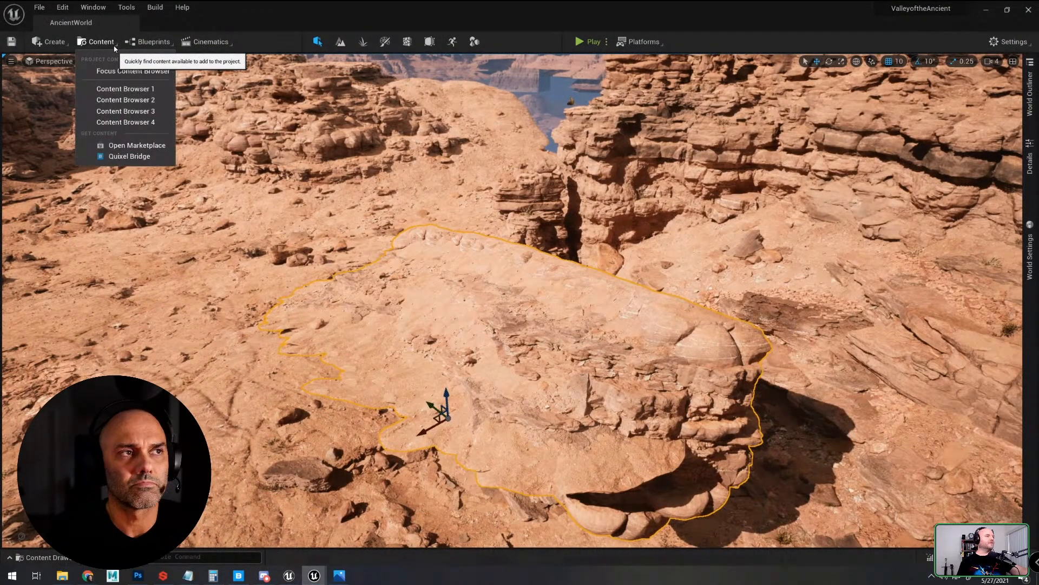
left_click(128, 156)
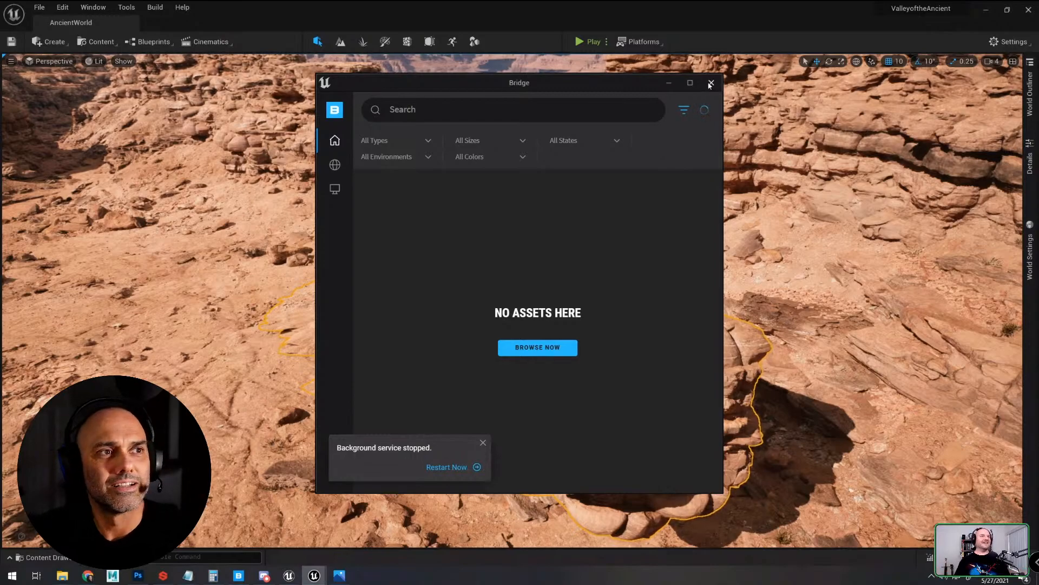
left_click_drag(593, 92, 857, 111)
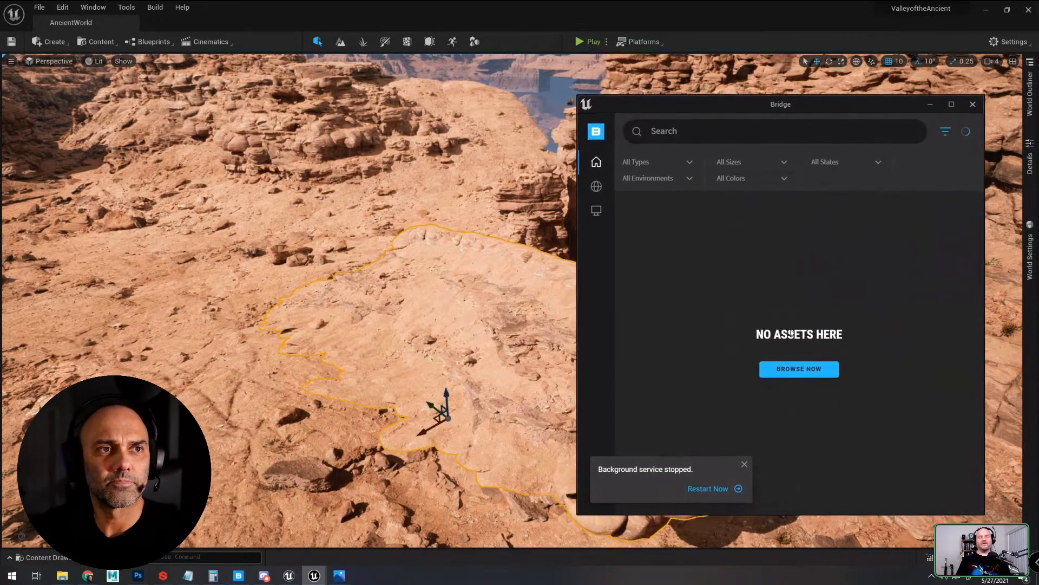
left_click(974, 106)
Step: Open the MASS_Scree_L_02_BP blueprint from the MASS folder in a maximized editor and select InstancedStaticMesh3 in its 3D preview
right_click_drag(623, 282, 576, 216)
mouse_move(595, 344)
right_mouse_down()
mouse_move(584, 337)
mouse_move(595, 345)
right_mouse_up()
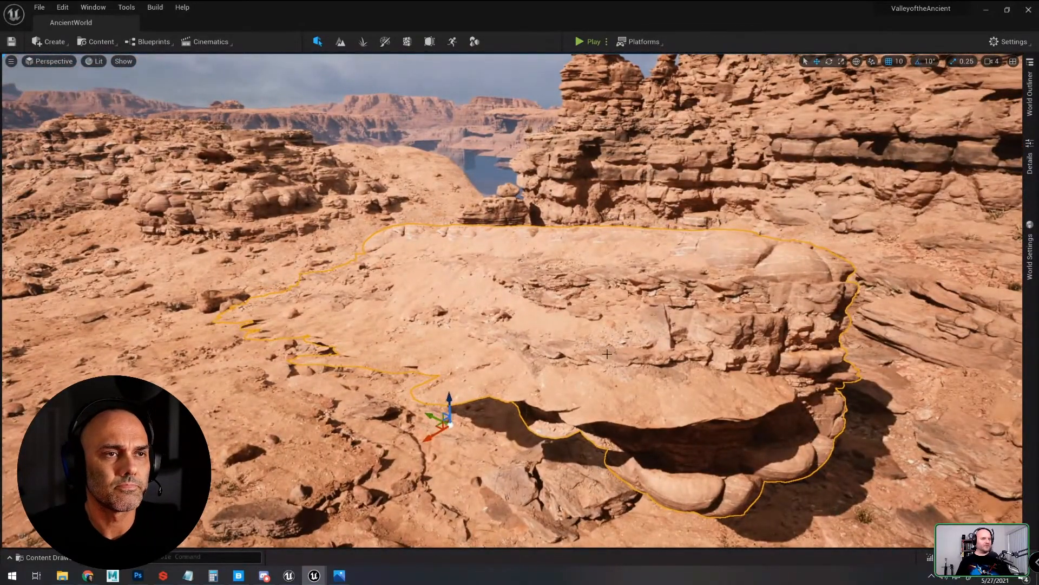
key("ctrl+space")
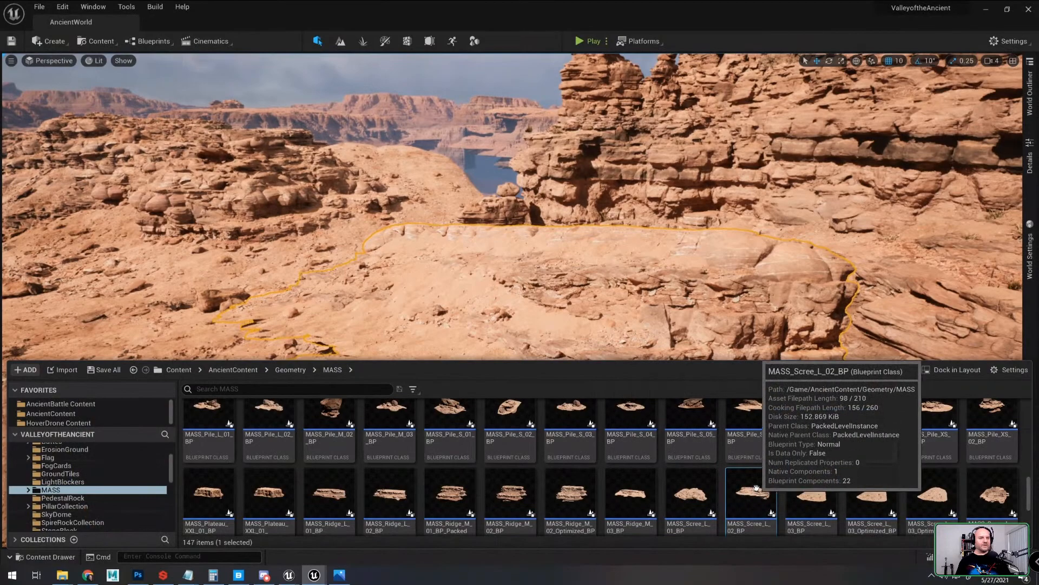
double_click(757, 488)
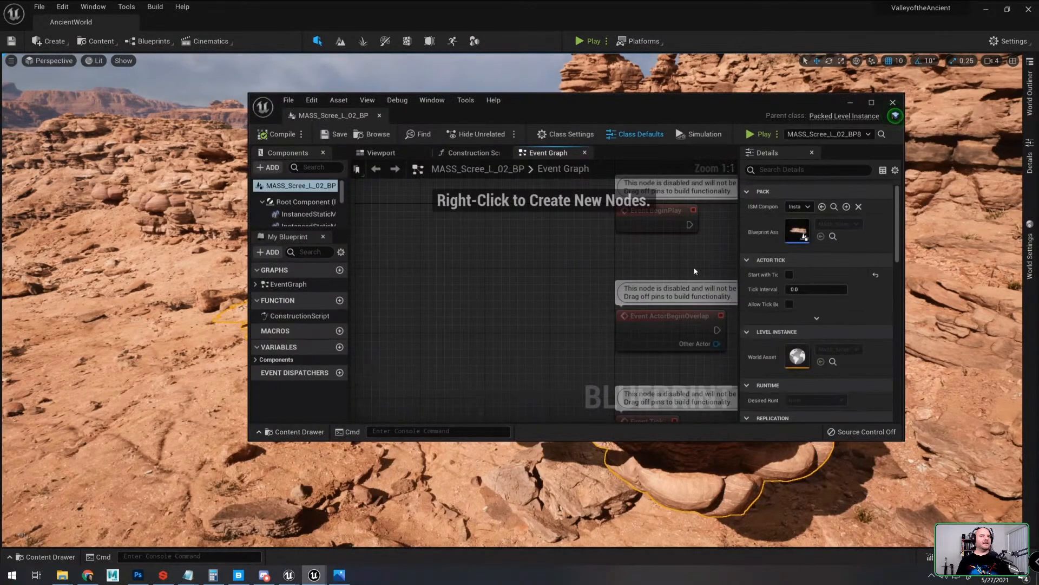
left_click(872, 103)
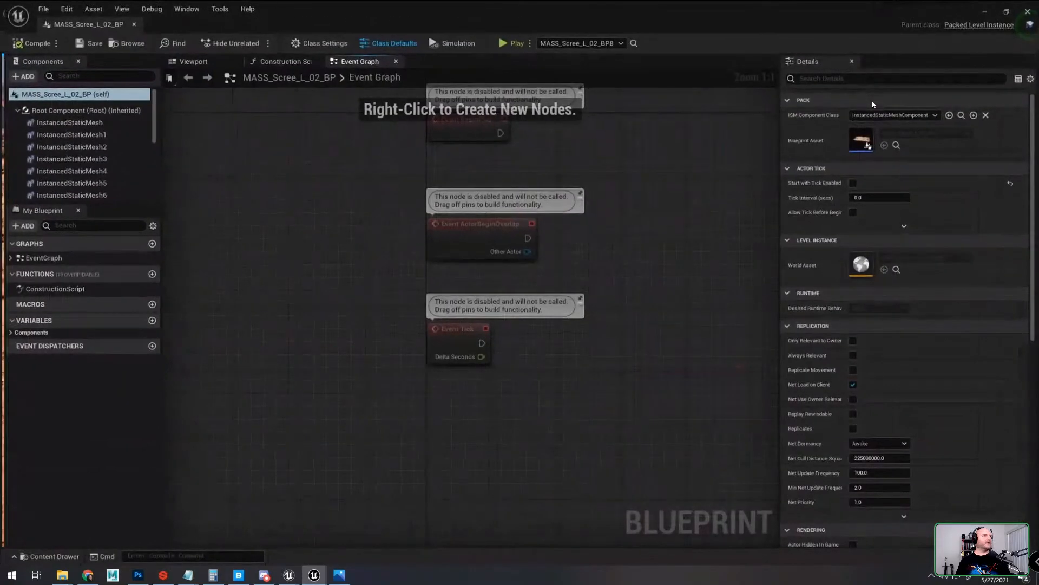
left_click(188, 61)
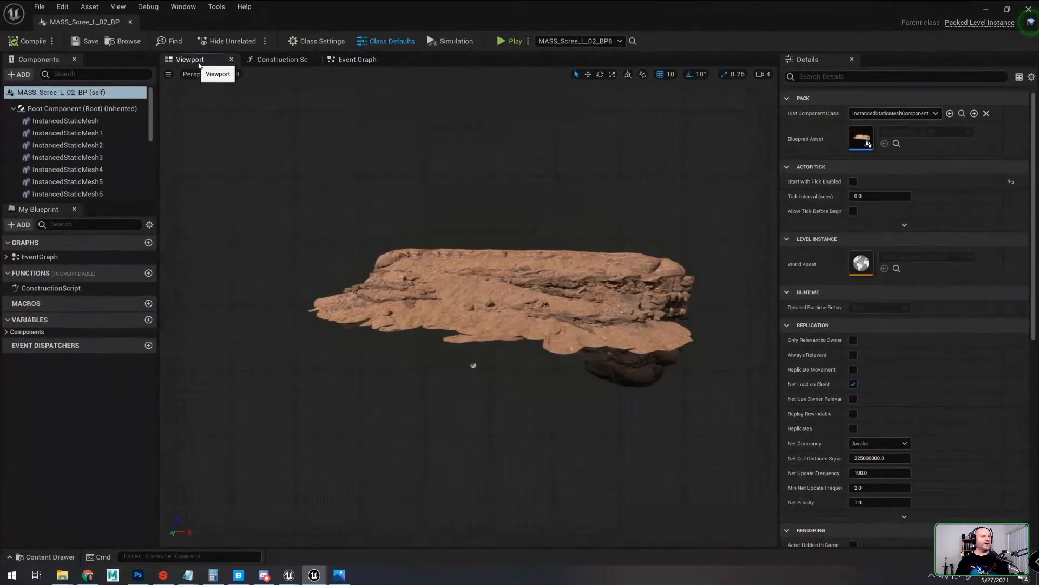
left_click(472, 364)
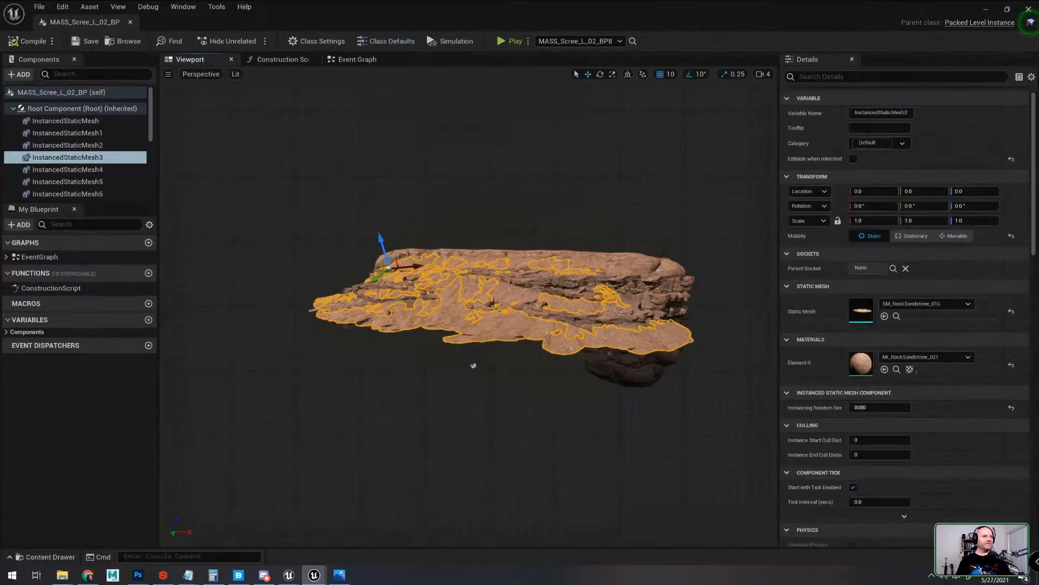
Step: Inspect the overlapping rock meshes in the blueprint preview by selecting different instances, finishing with InstancedStaticMesh3
scroll(528, 381, "up", 3)
key("f")
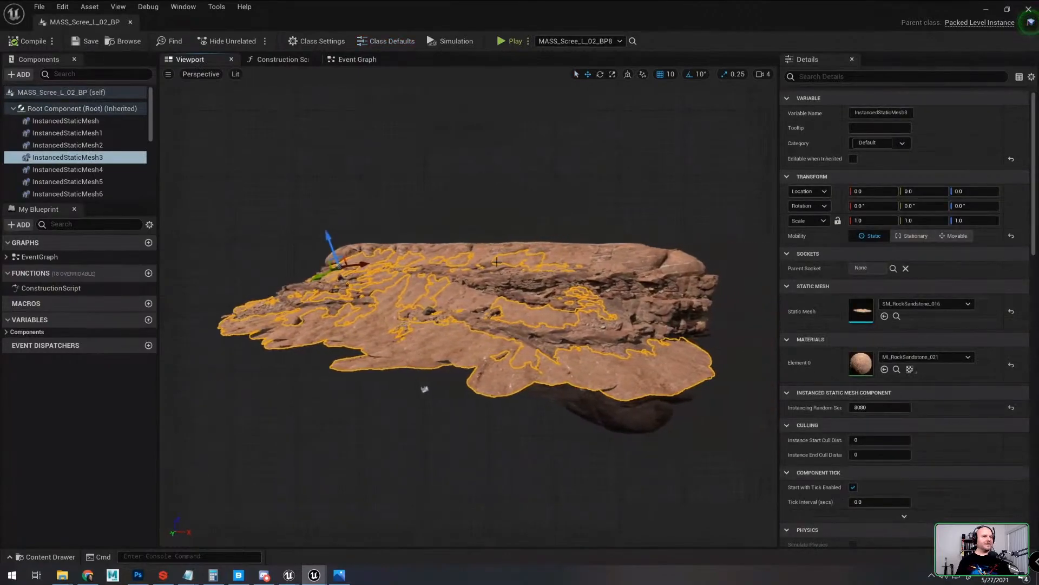
left_click(425, 389)
left_click(653, 251)
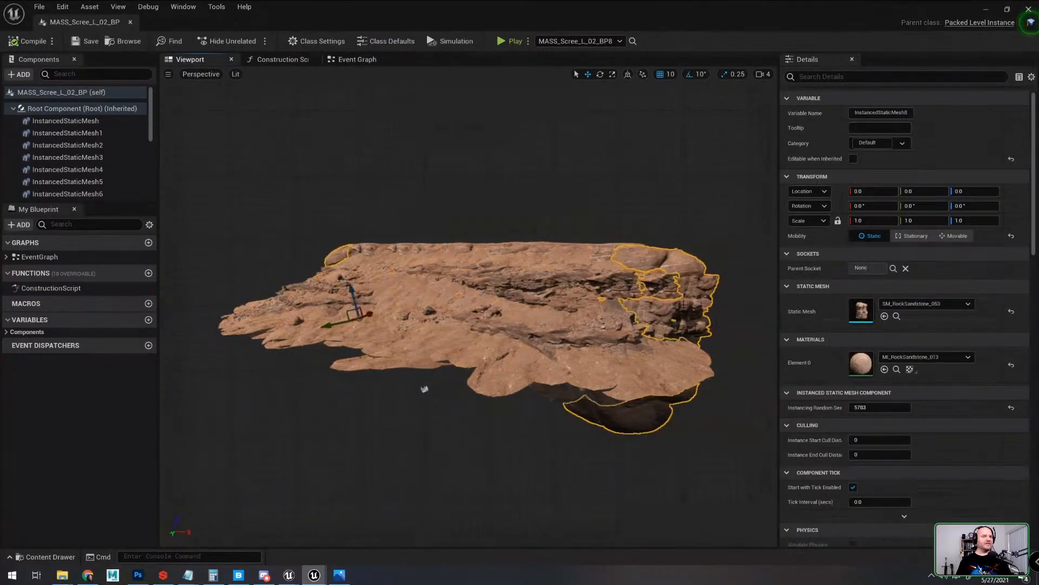
left_click(609, 303)
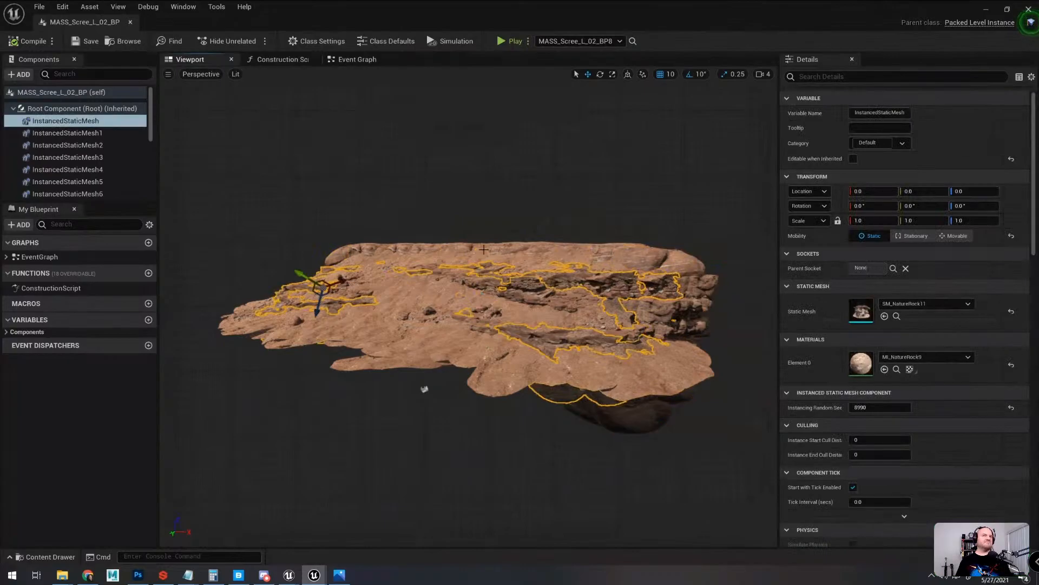
left_click(424, 258)
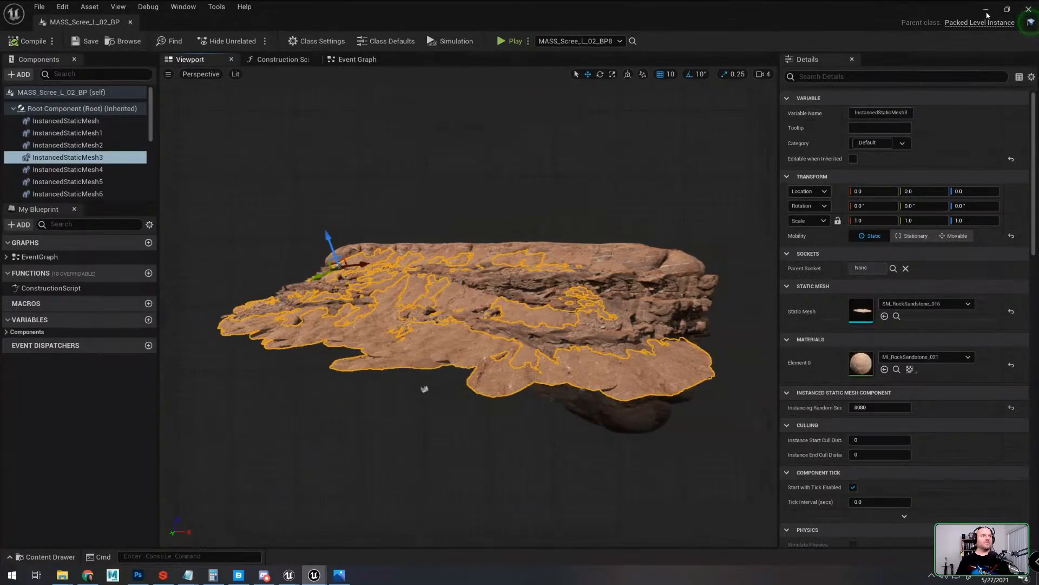
Step: Return to the AncientWorld level, reframe the selected rock formation, and show the assets in the MASS folder
left_click(986, 9)
right_click_drag(519, 292, 563, 260)
key("a")
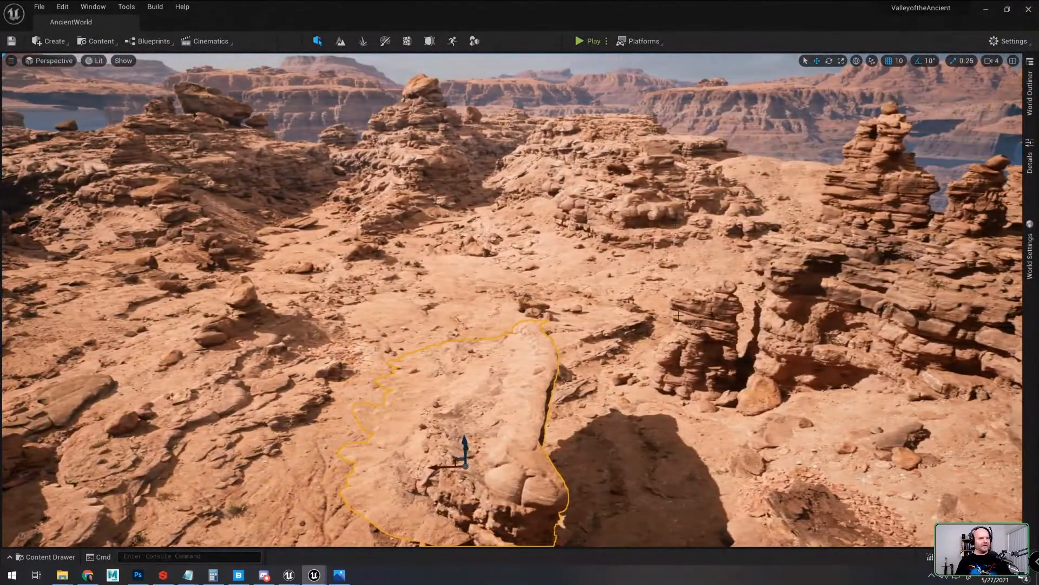
key("ctrl+space")
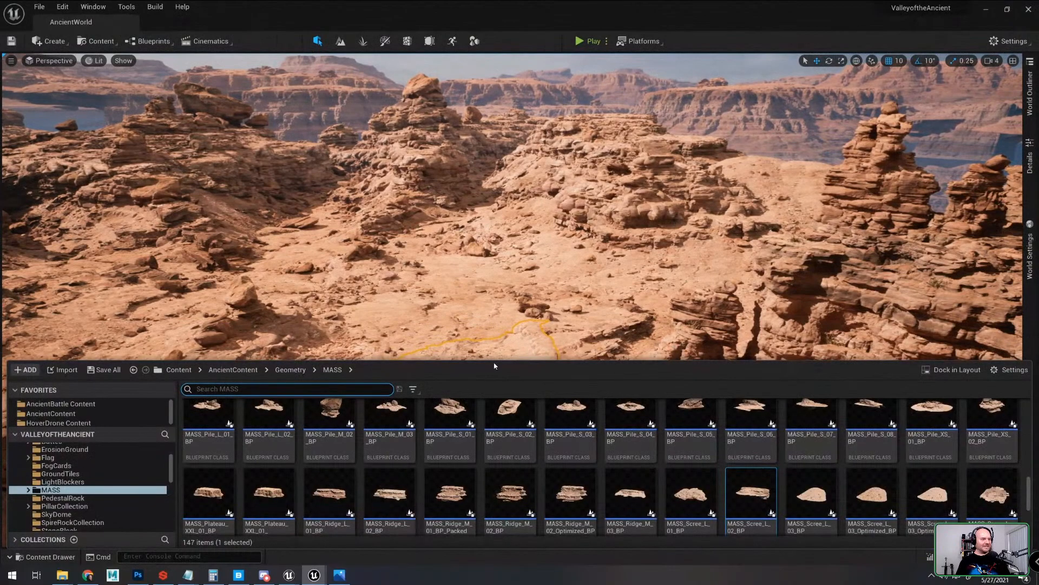
Step: Return to the MASS_Scree_L_02_BP editor, float its window over the level, and locate InstancedStaticMesh3's static mesh in the project content
mouse_move(321, 576)
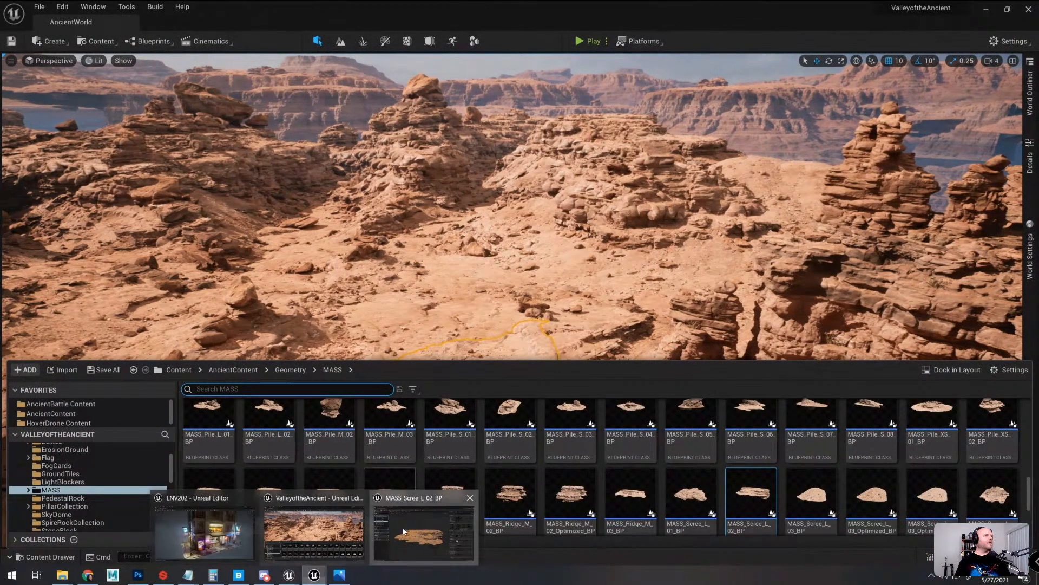
left_click(428, 522)
left_click(81, 158)
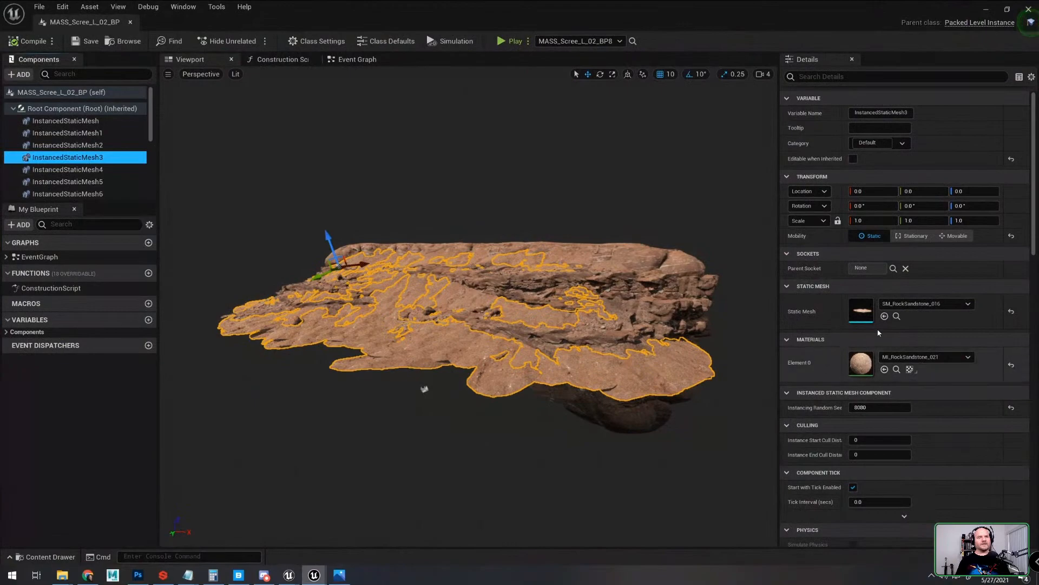
left_click(896, 316)
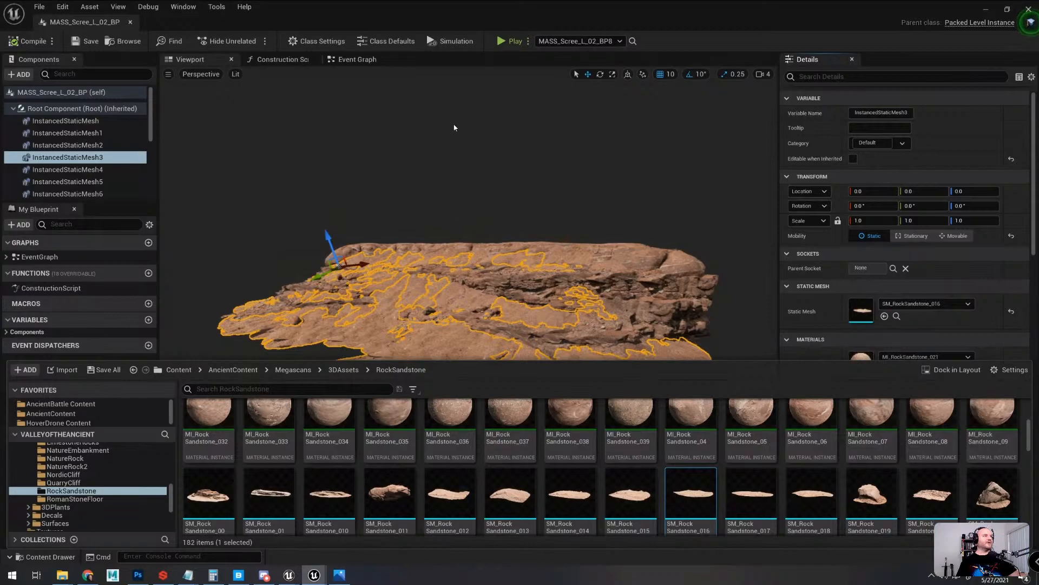
double_click(645, 10)
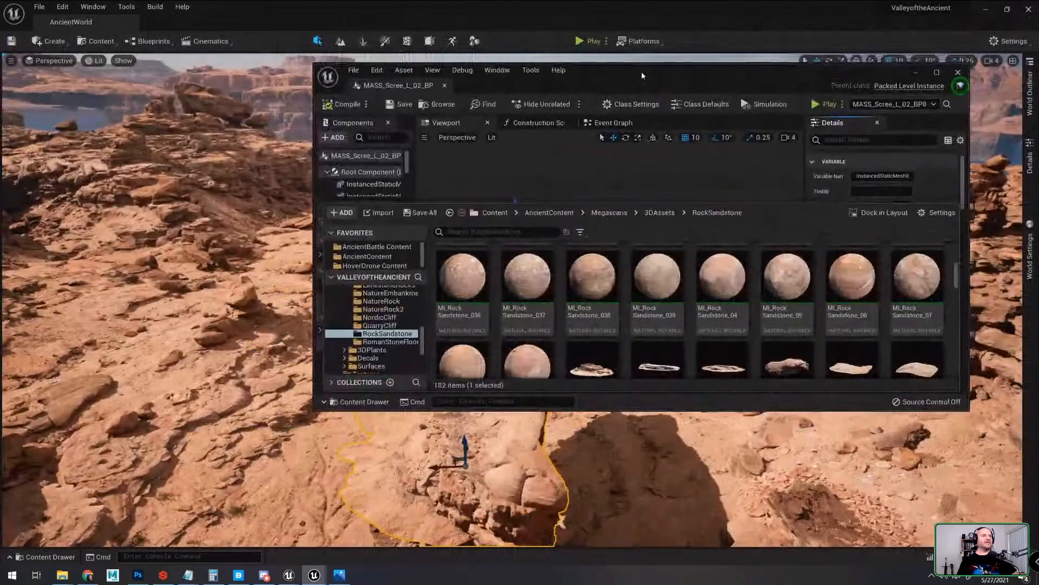
scroll(821, 201, "down", 8)
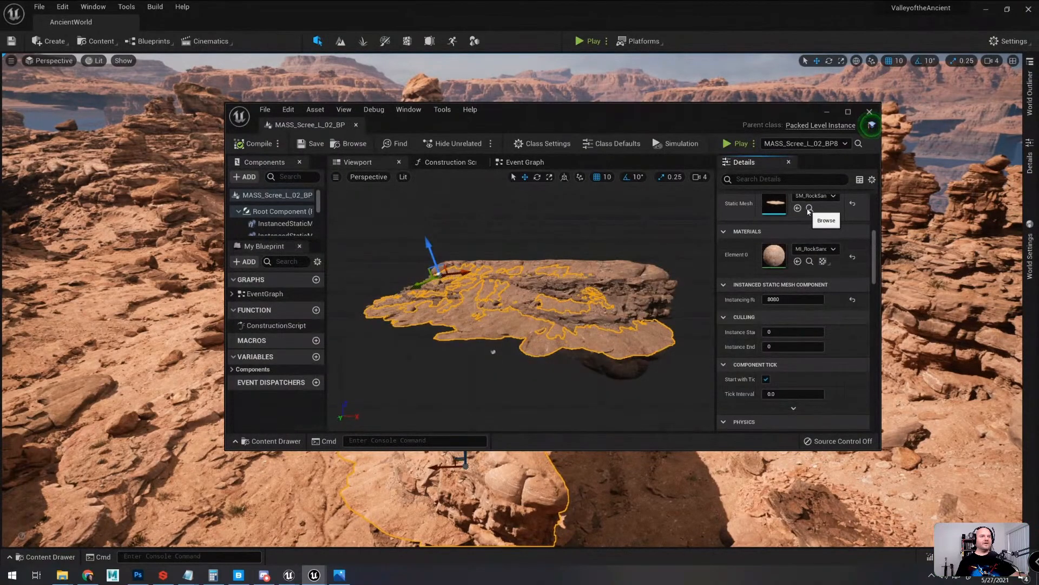
left_click(809, 208)
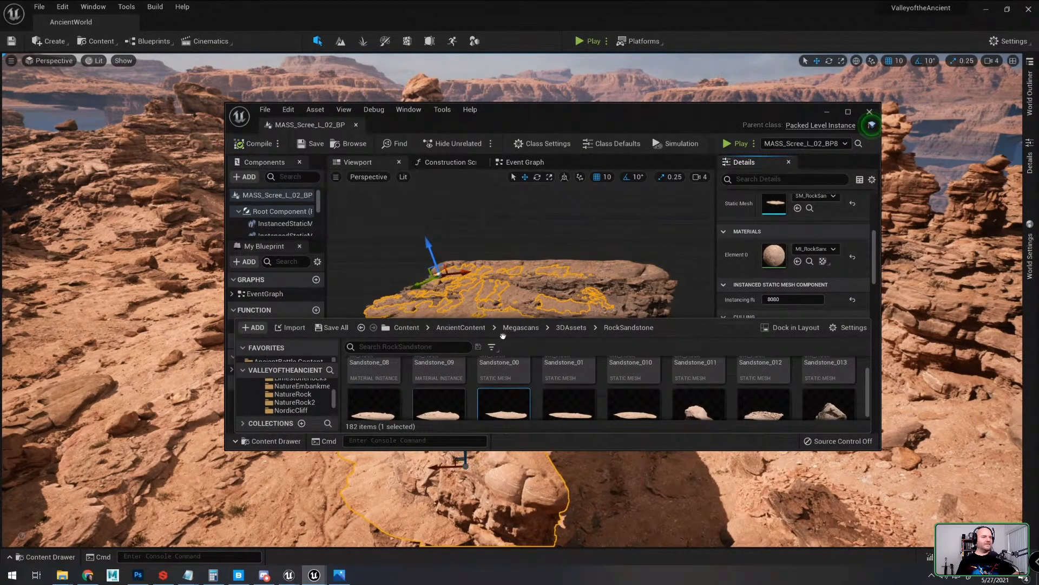
Step: Minimize the blueprint editor and view the selected rock formation up close with the RockSandstone assets shown below it
left_click(33, 556)
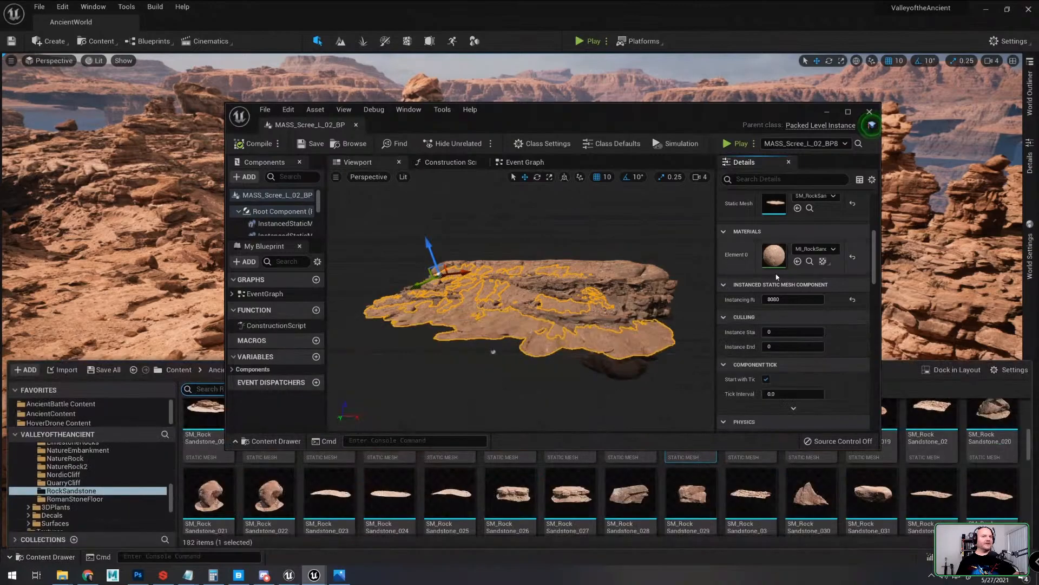
left_click(827, 113)
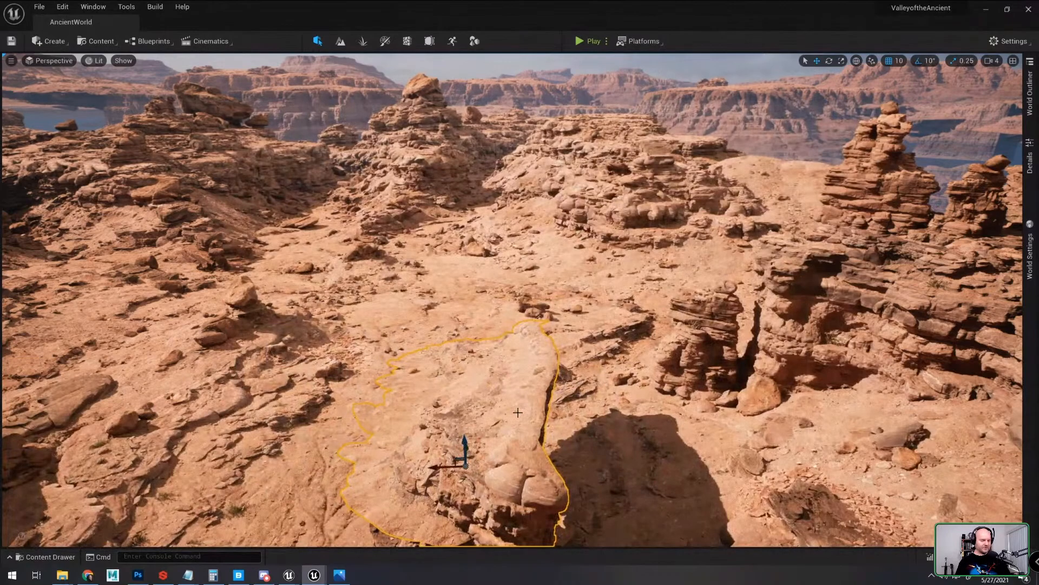
key("ctrl+space")
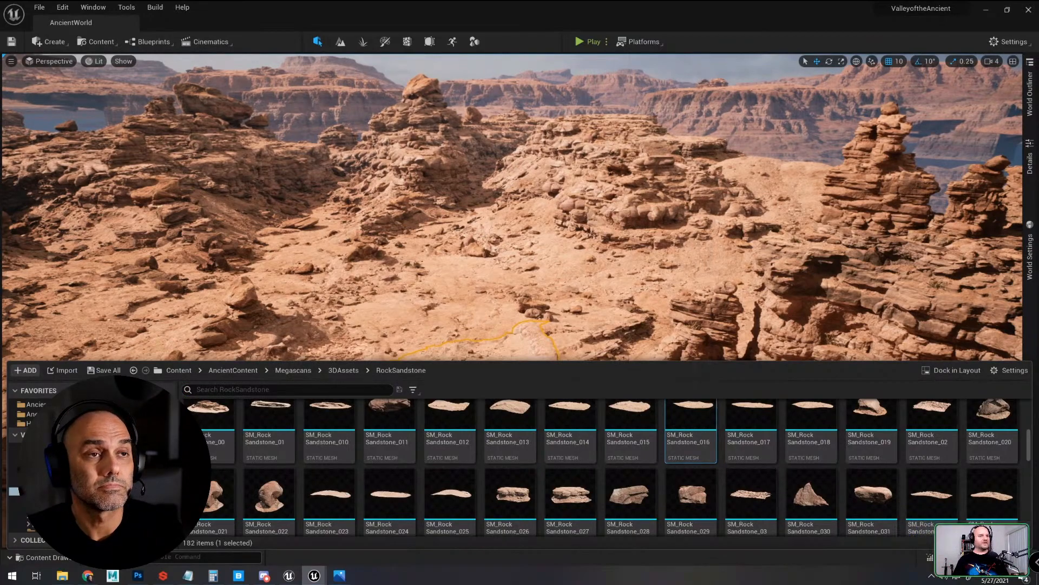
key("f")
right_click_drag(512, 216, 694, 200)
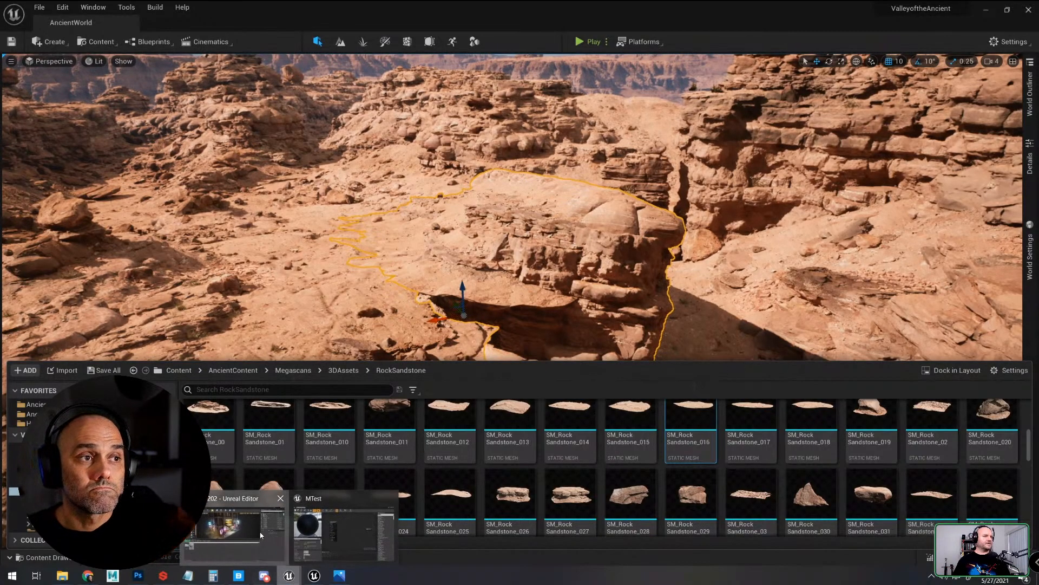
Step: Switch to the UE4 ENV202 project and open the static mesh of the purple vending machine on the street corner
left_click(335, 514)
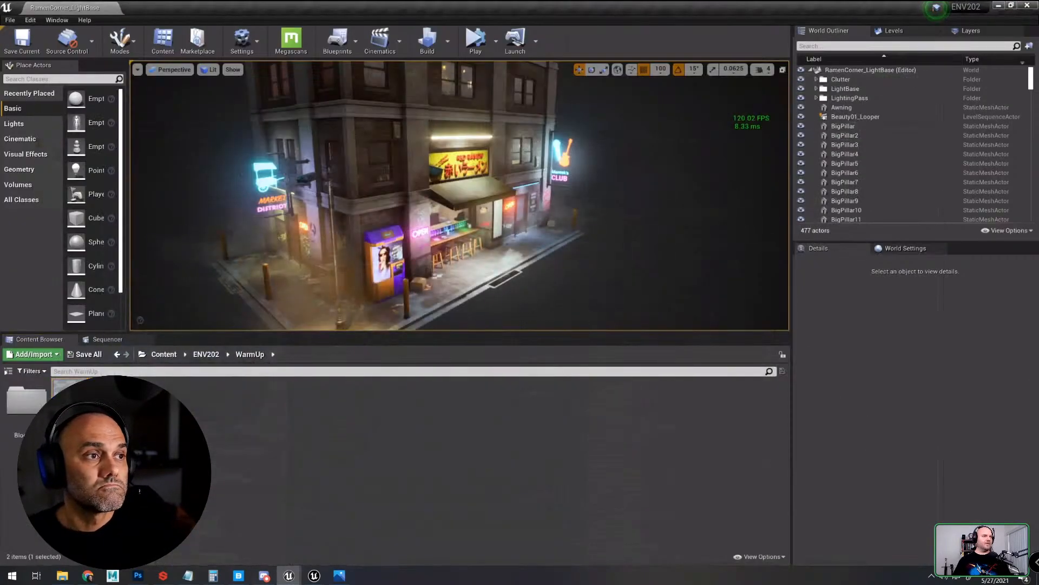
left_click(386, 254)
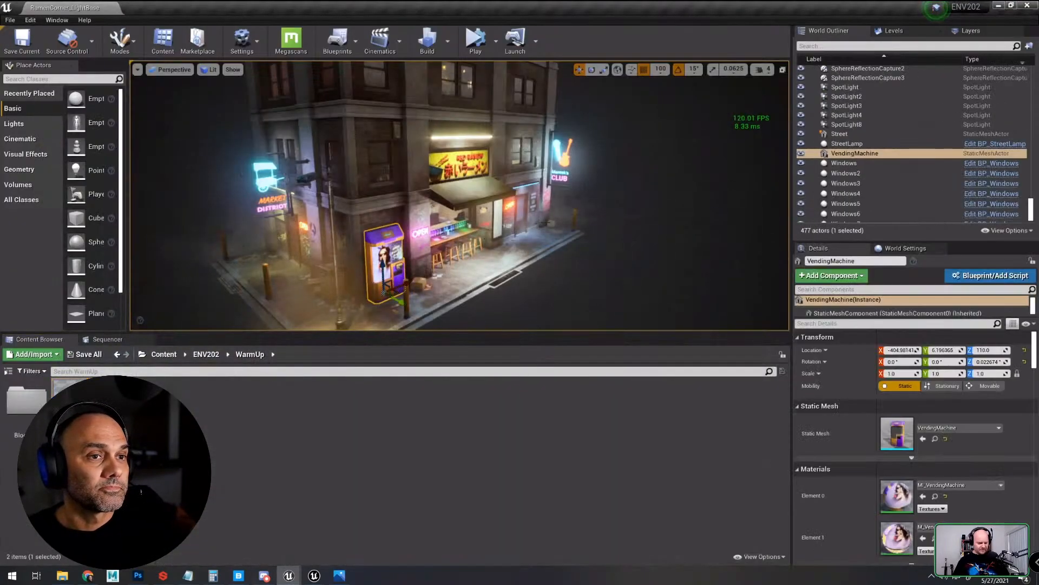
key("ctrl+b")
double_click(291, 539)
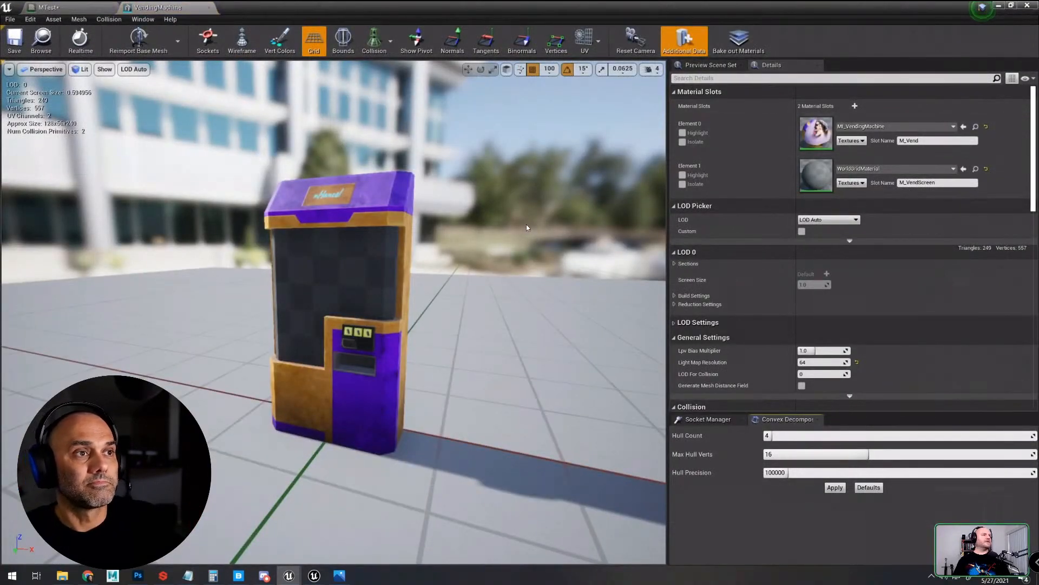
Step: Examine the vending machine mesh up close and from far away to compare its screen size and triangle read-outs
scroll(333, 314, "up", 3)
key("d")
right_click_drag(333, 314, 368, 314)
key("w")
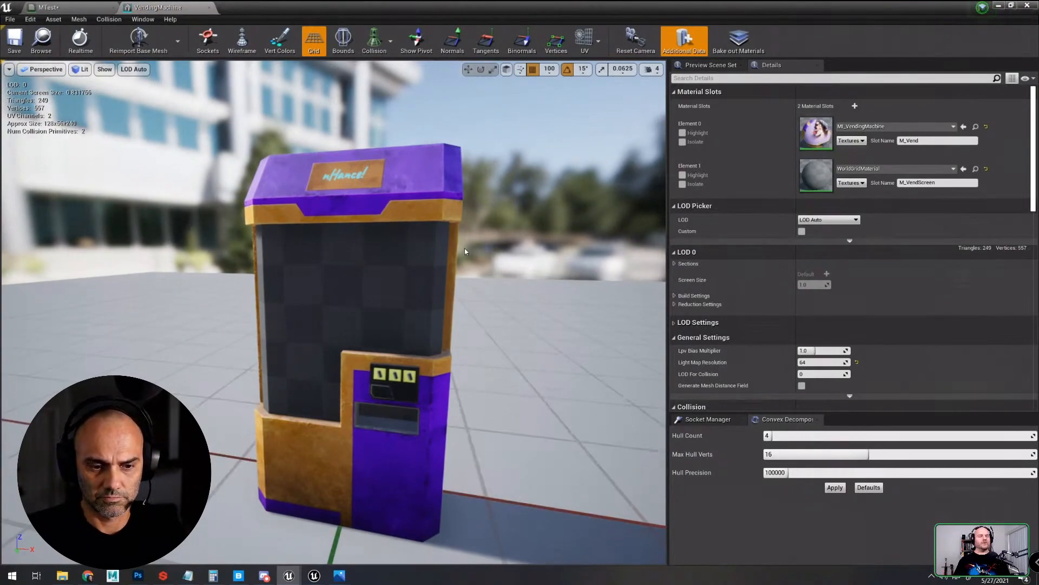
scroll(514, 273, "down", 5)
scroll(514, 273, "down", 8)
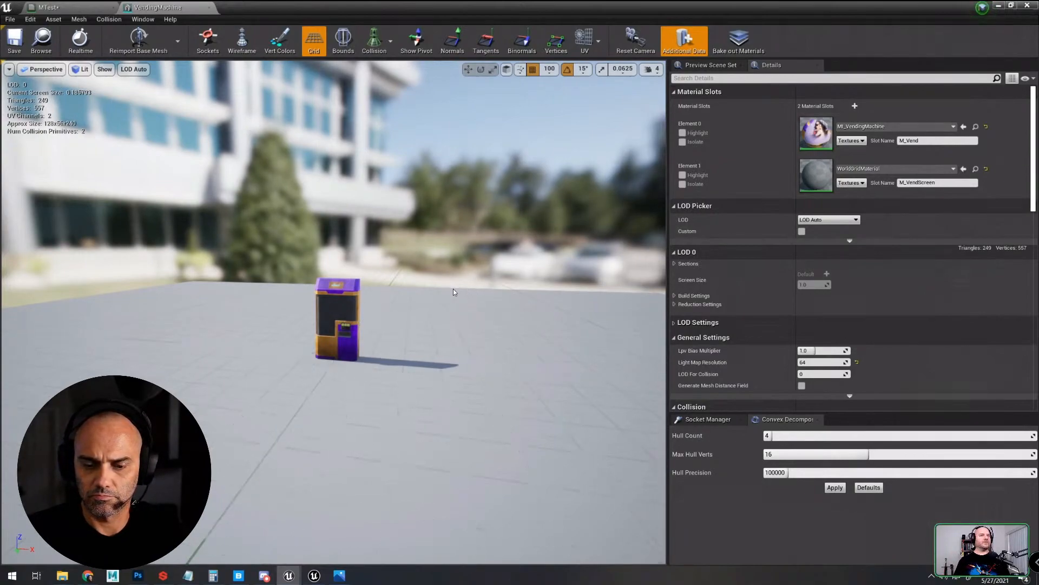
right_click_drag(453, 288, 448, 282)
mouse_move(449, 282)
middle_mouse_down()
mouse_move(437, 286)
mouse_move(443, 279)
middle_mouse_up()
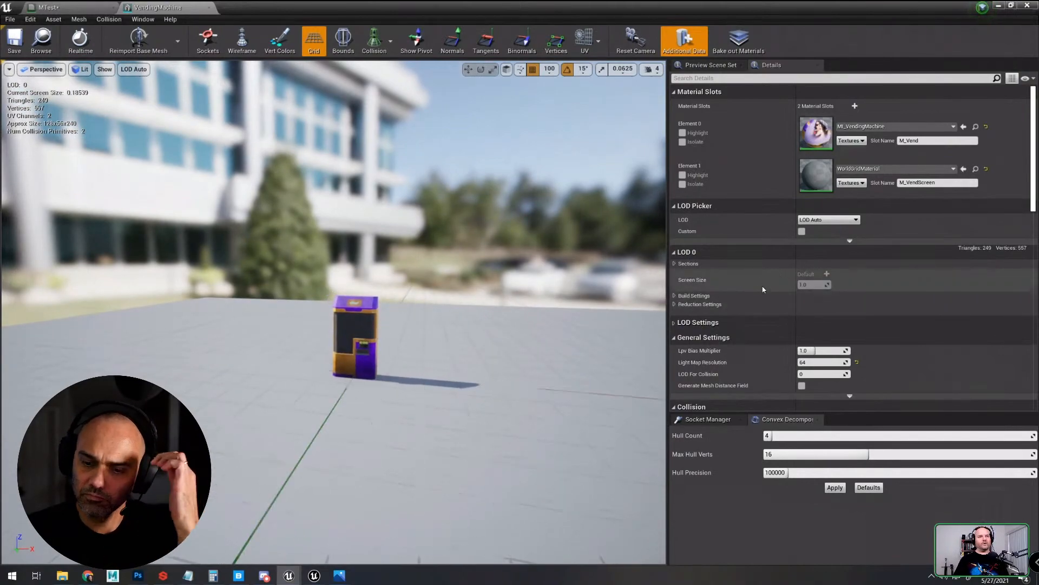
Step: Expand the vending machine's LOD Settings, set its LOD group to SmallProp with that group's defaults, and check the mesh
left_click(675, 323)
scroll(714, 319, "down", 2)
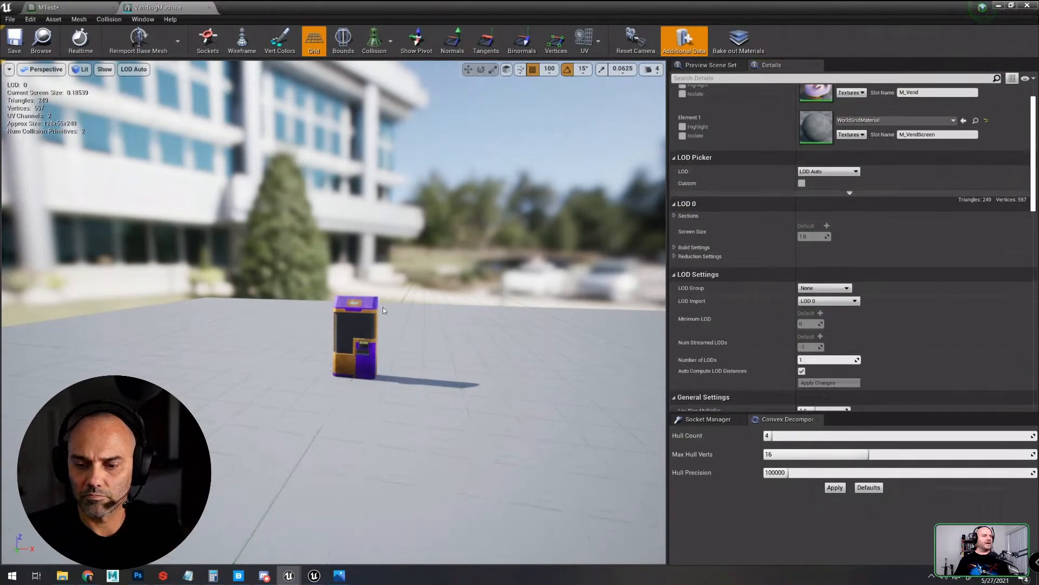
key("w")
right_click_drag(511, 298, 455, 307)
key("w")
key("d")
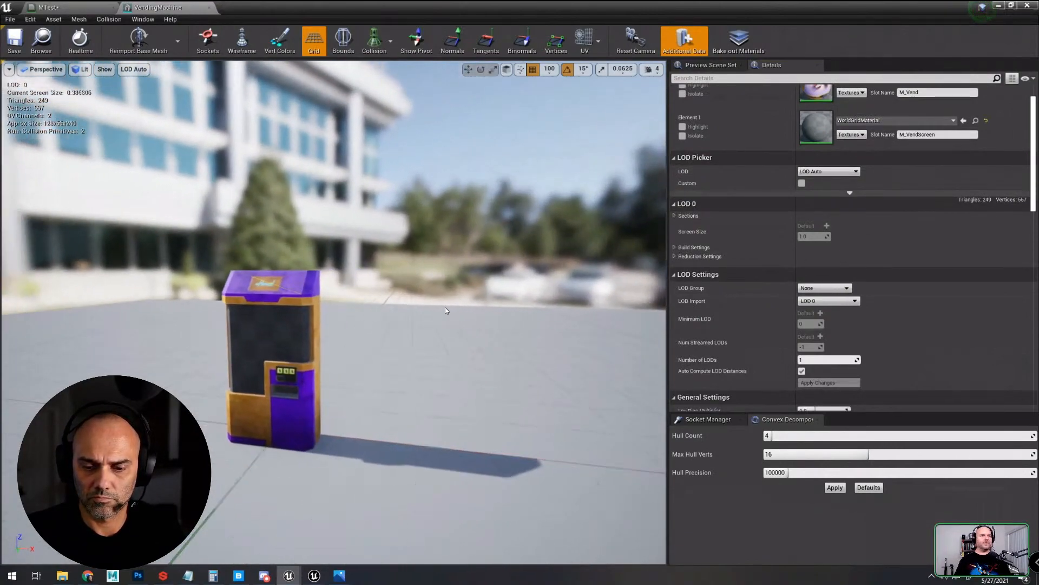
left_click(824, 288)
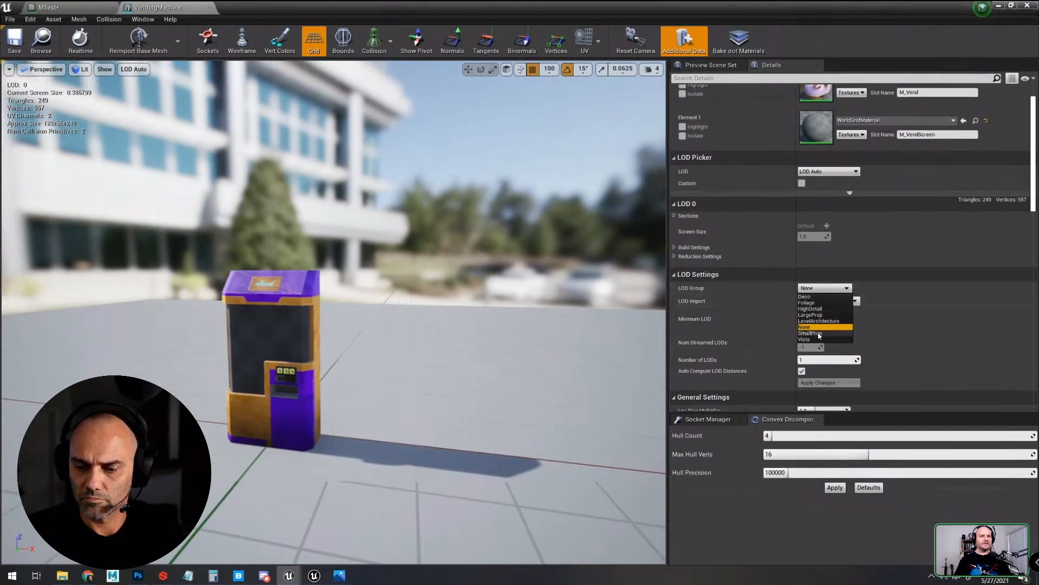
left_click(819, 334)
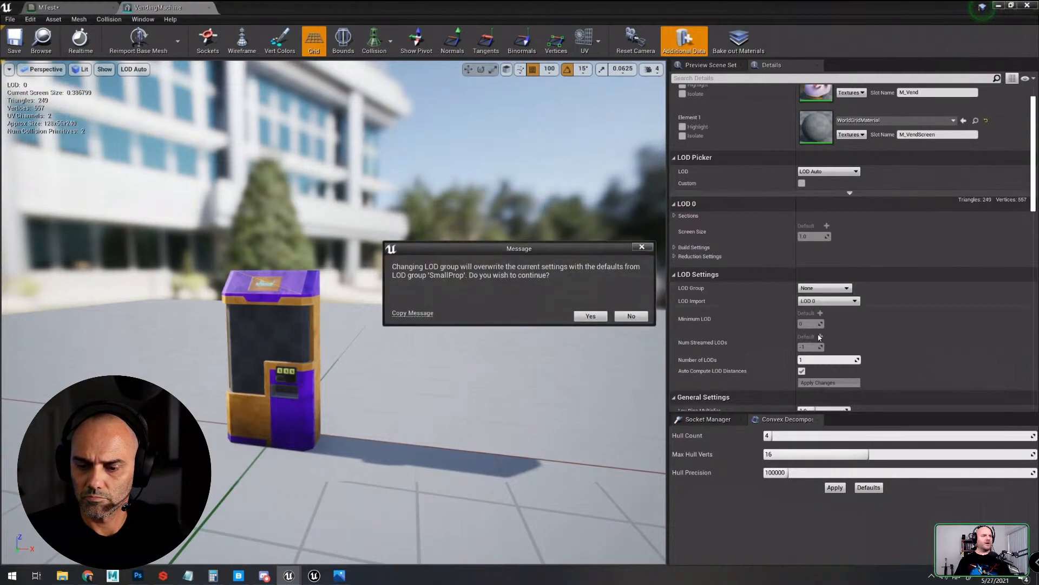
left_click(591, 316)
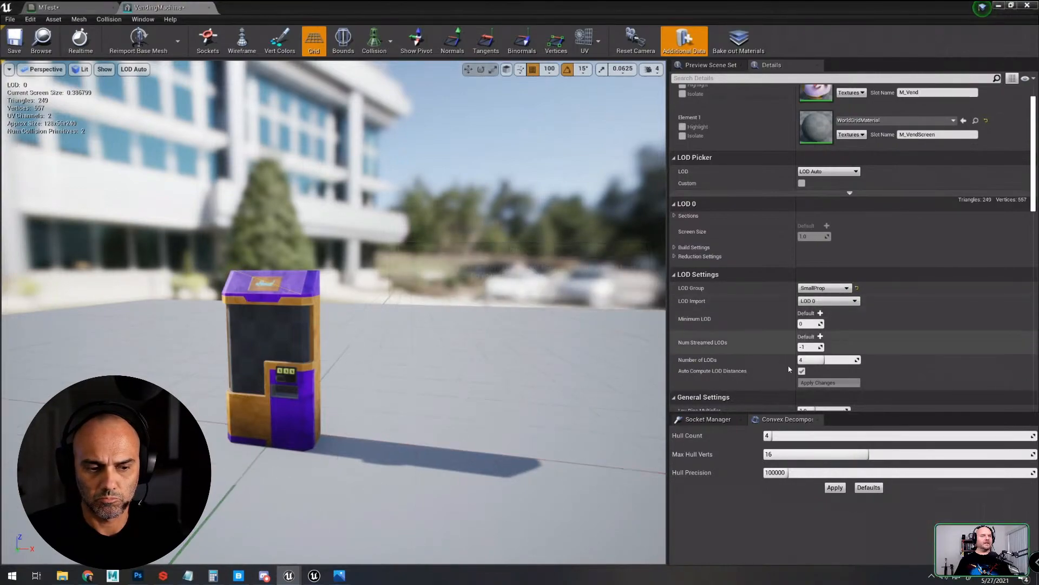
scroll(460, 283, "up", 2)
key("w")
mouse_move(460, 283)
right_mouse_down()
mouse_move(453, 276)
mouse_move(460, 282)
right_mouse_up()
key("s")
key("w")
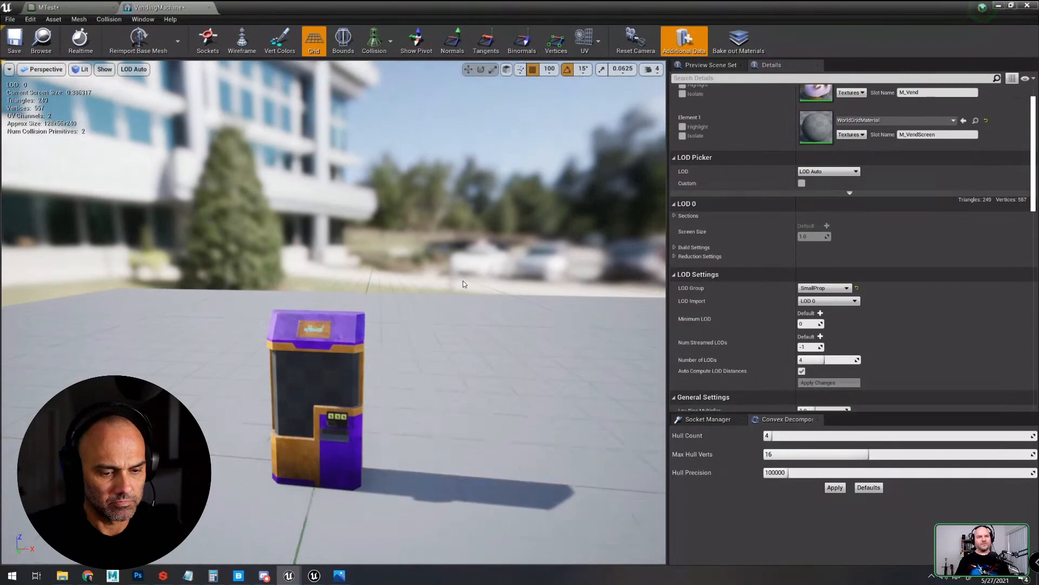
Step: Switch to the UE5 ENV202 project, select the vending machine in RamenCorner_Lumen, and view its VendingMachine asset information
left_click(998, 6)
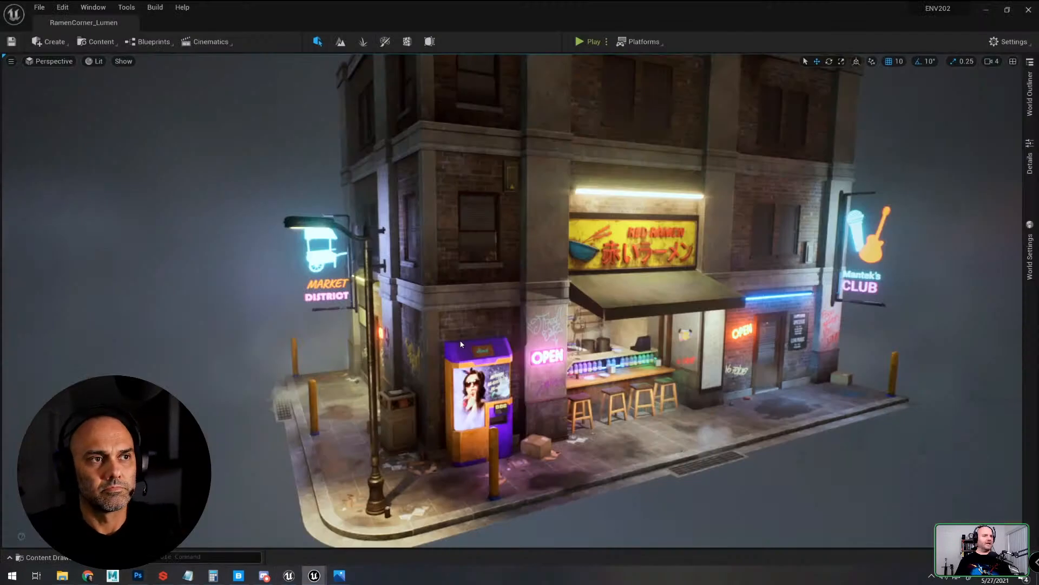
left_click(462, 344)
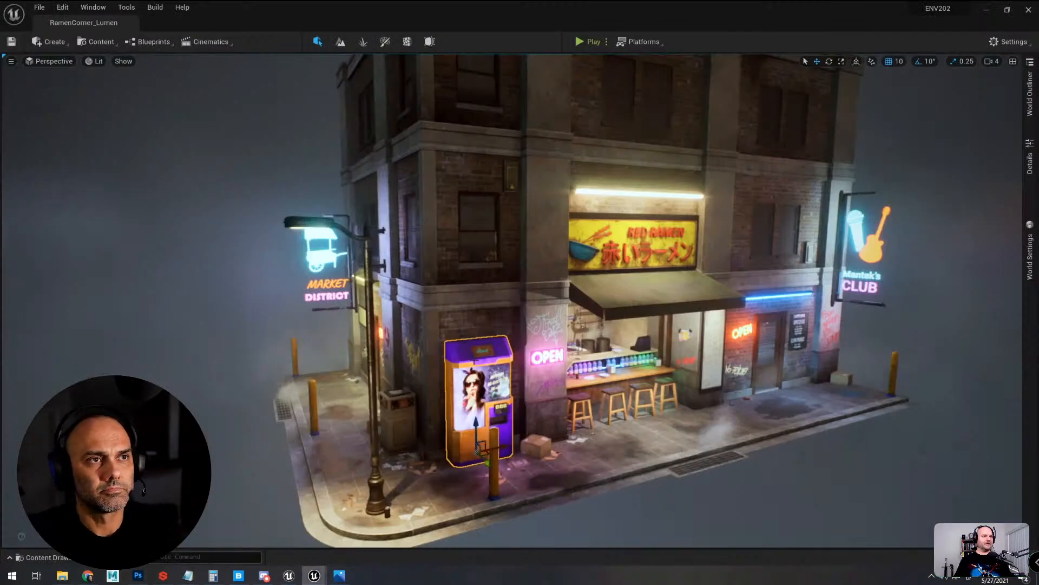
key("ctrl+b")
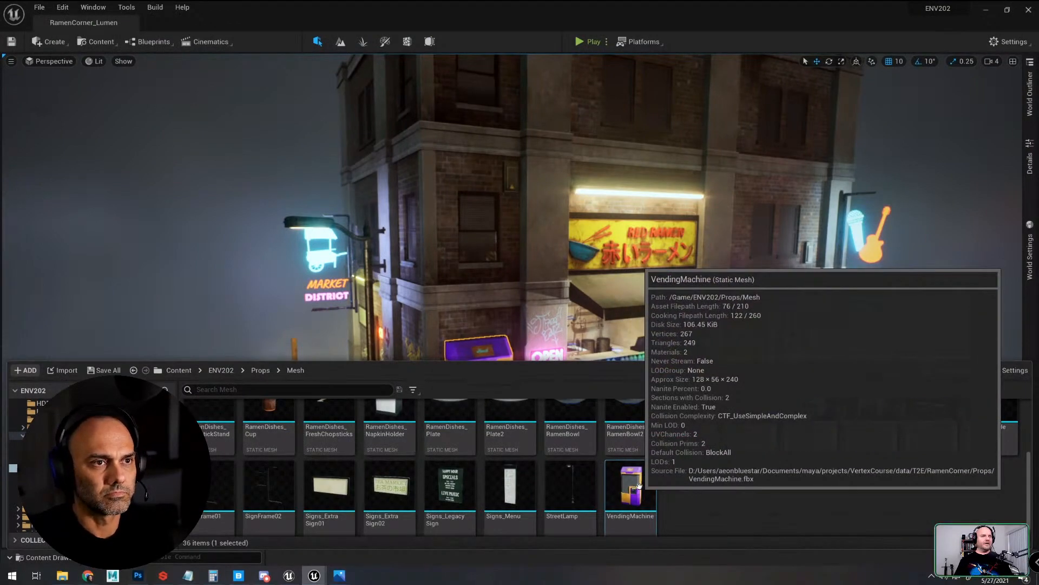
key("ctrl+space")
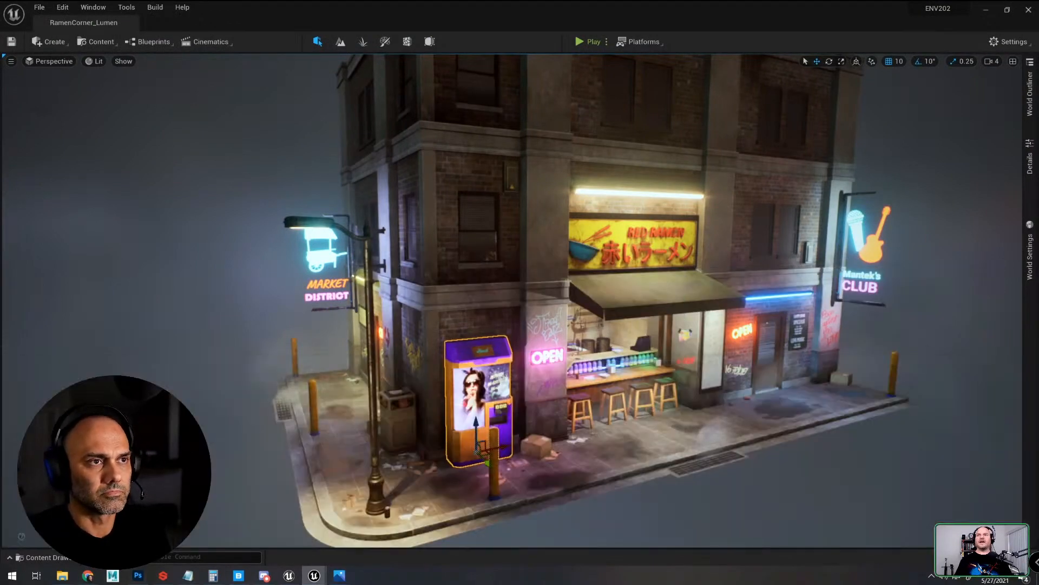
Step: Open the vending machine's mesh editor to view its Nanite and LOD settings, close it, and show the asset information again
key("ctrl+e")
left_click_drag(687, 119, 415, 116)
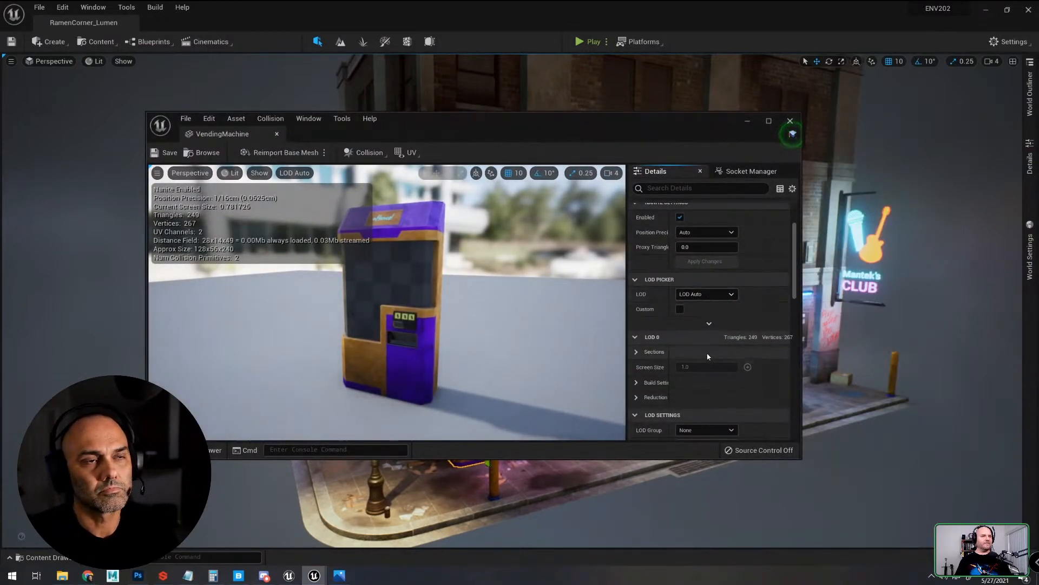
left_click(790, 120)
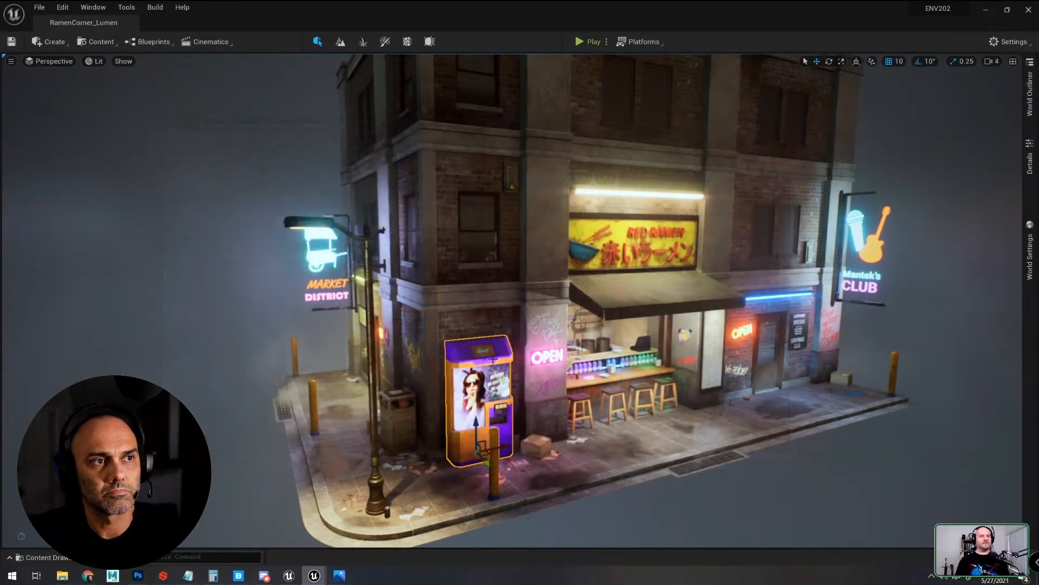
key("ctrl+space")
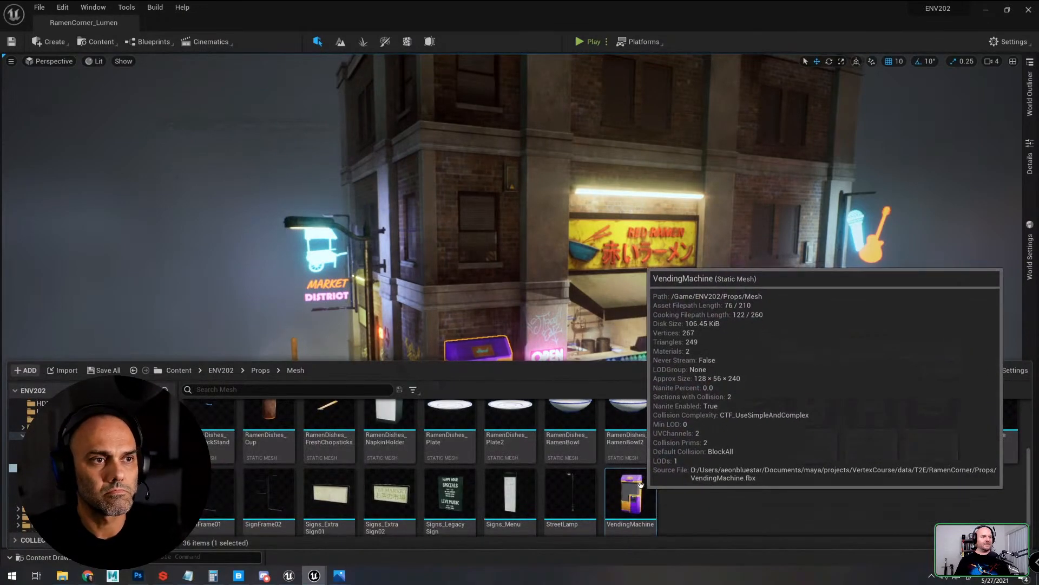
Step: Enable Nanite on the VendingMachine static mesh
right_click(640, 483)
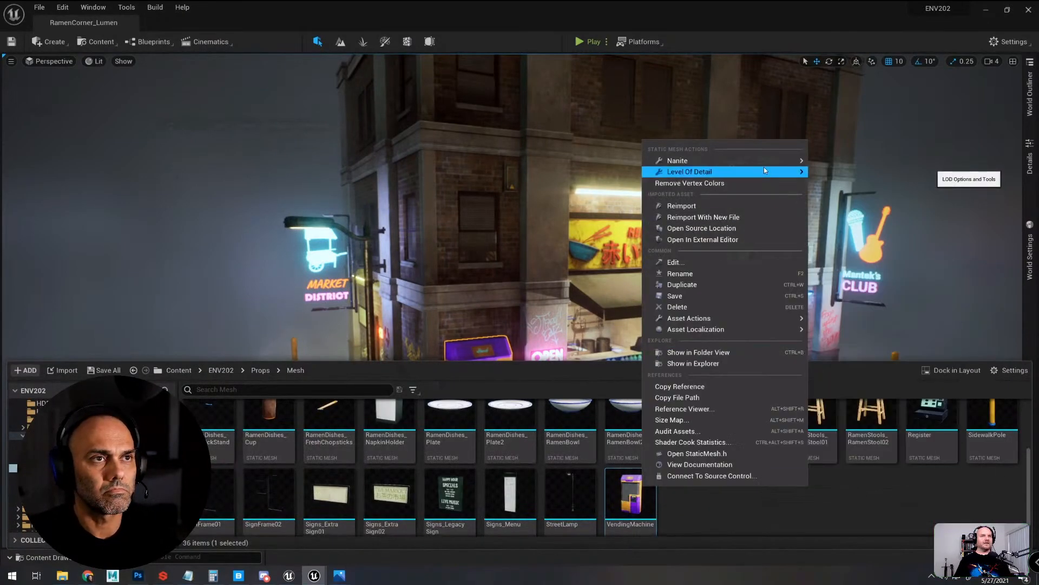
mouse_move(764, 166)
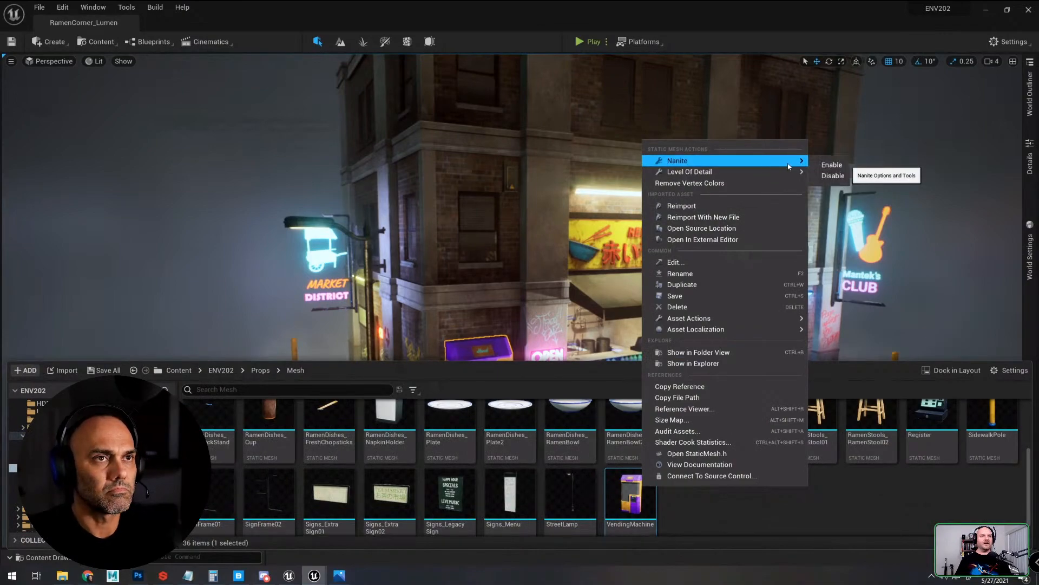
left_click(827, 165)
Step: Fly across the ramen corner building to the club side and select the checkered windows above the club entrance
right_click_drag(676, 224, 651, 269)
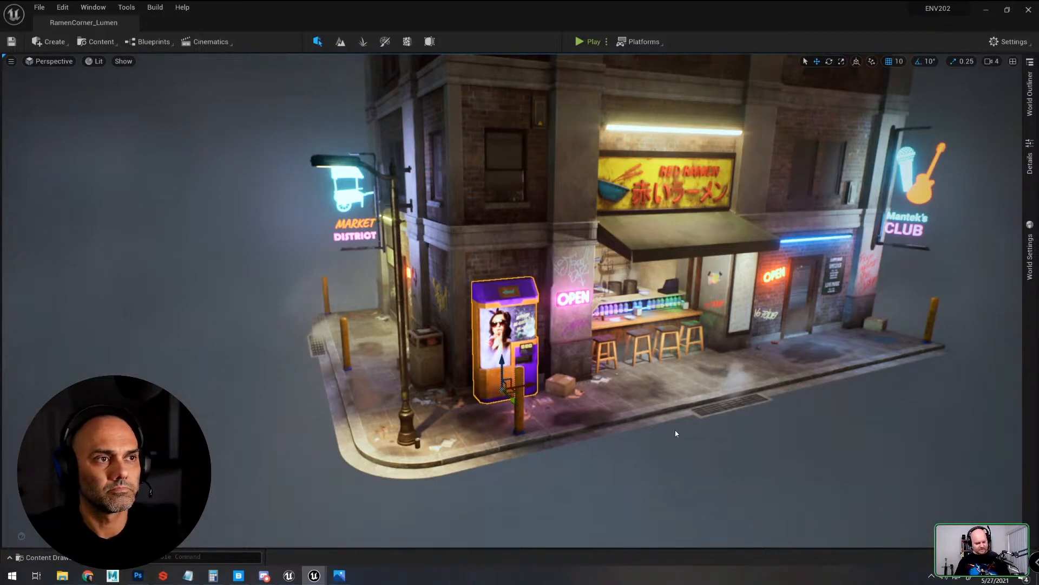
right_click_drag(677, 429, 703, 374)
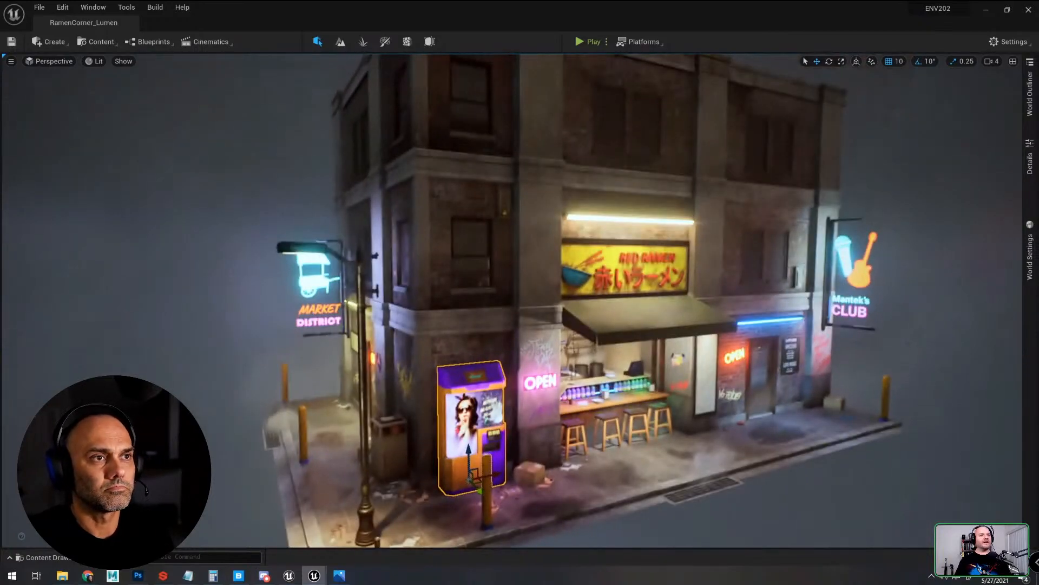
right_click_drag(596, 371, 639, 369)
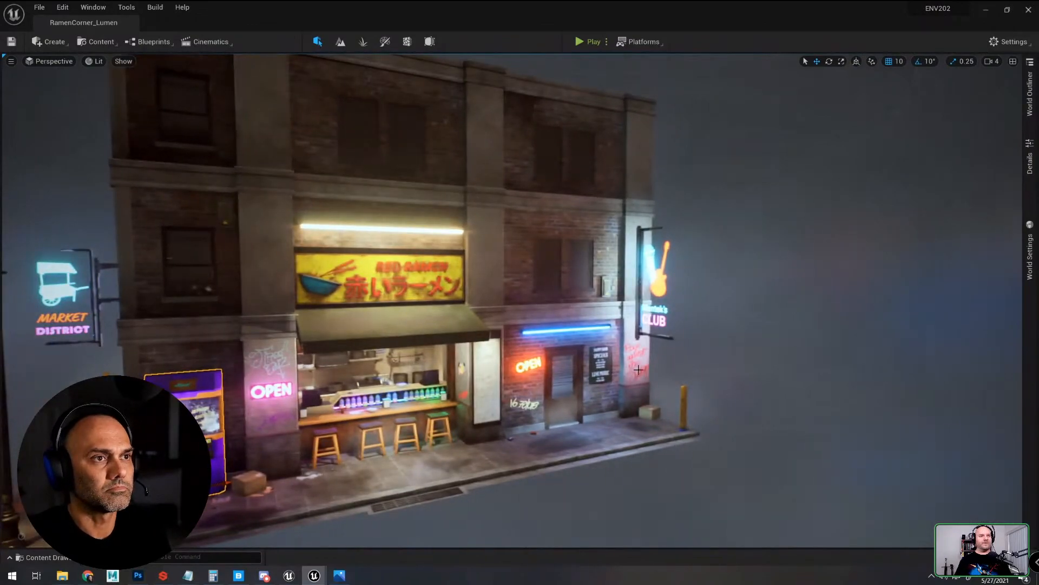
key("w")
right_click_drag(689, 318, 632, 378)
key("d")
key("w")
left_click(587, 263)
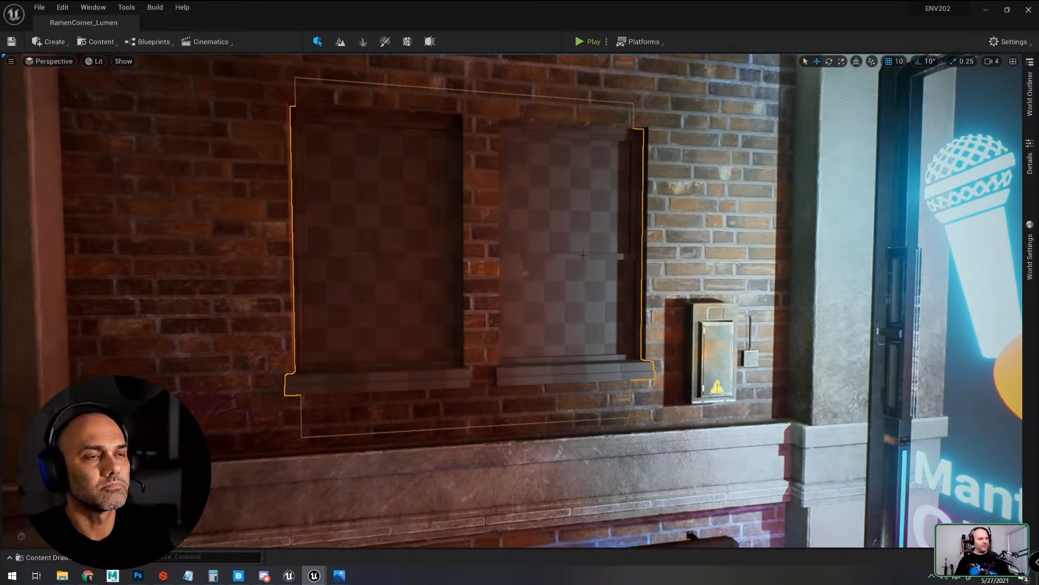
key("ctrl+space")
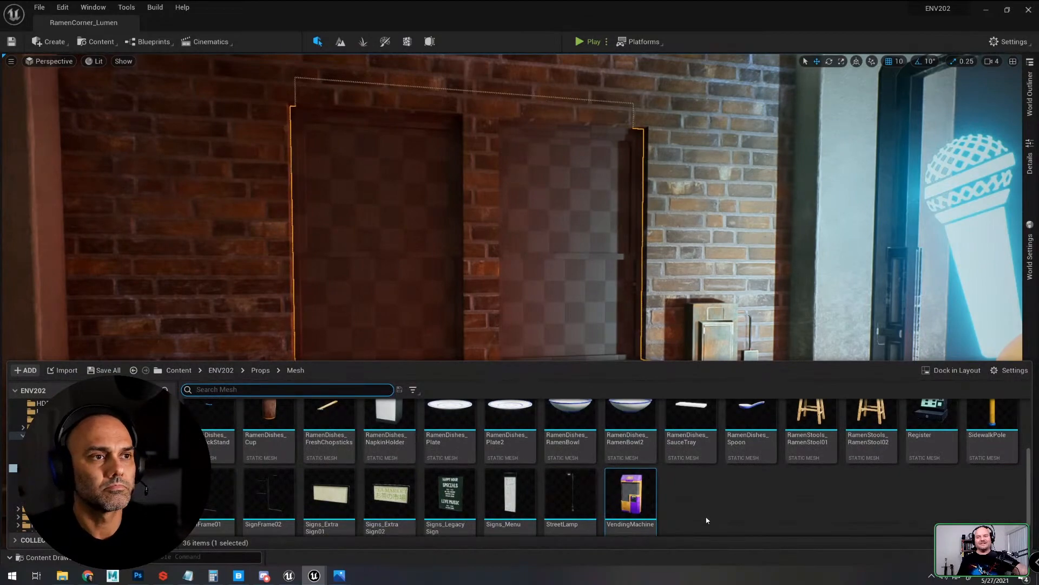
left_click(633, 243)
right_click_drag(632, 242, 617, 260)
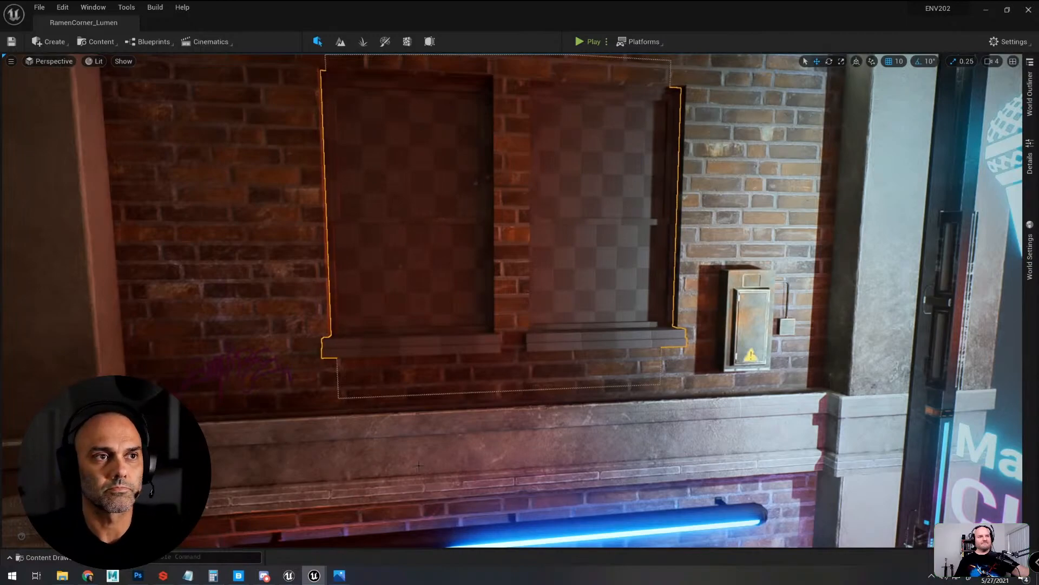
mouse_move(316, 572)
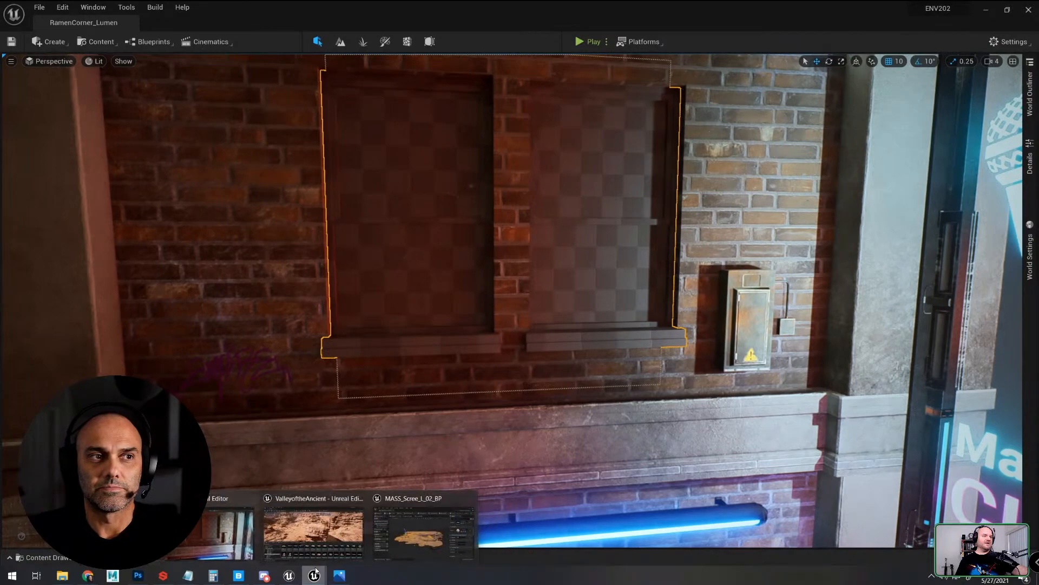
scroll(613, 274, "down", 6)
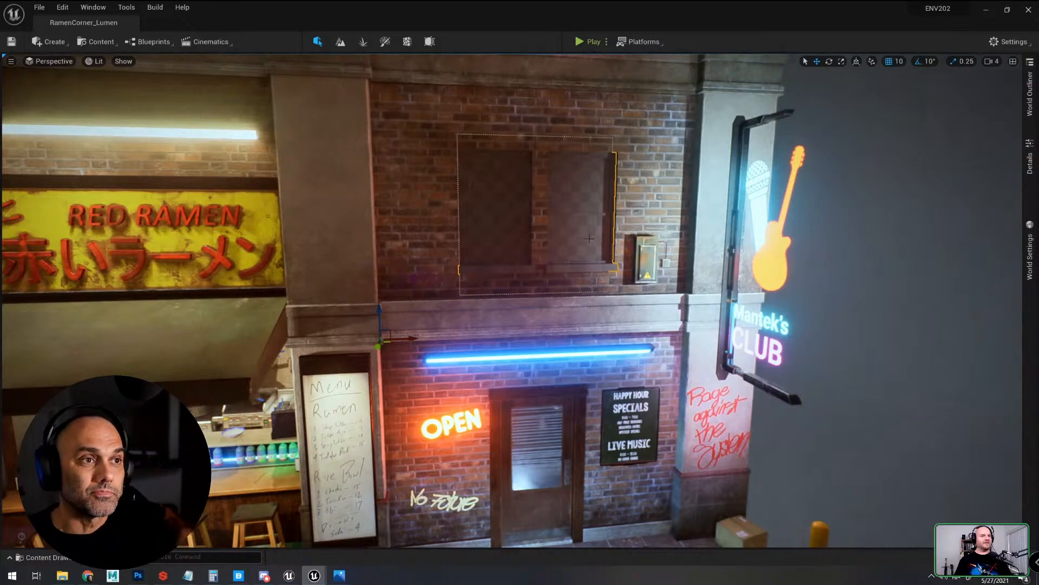
Step: Find the Windows static mesh in the Architecture Mesh folder and disable Nanite on it
key("ctrl+space")
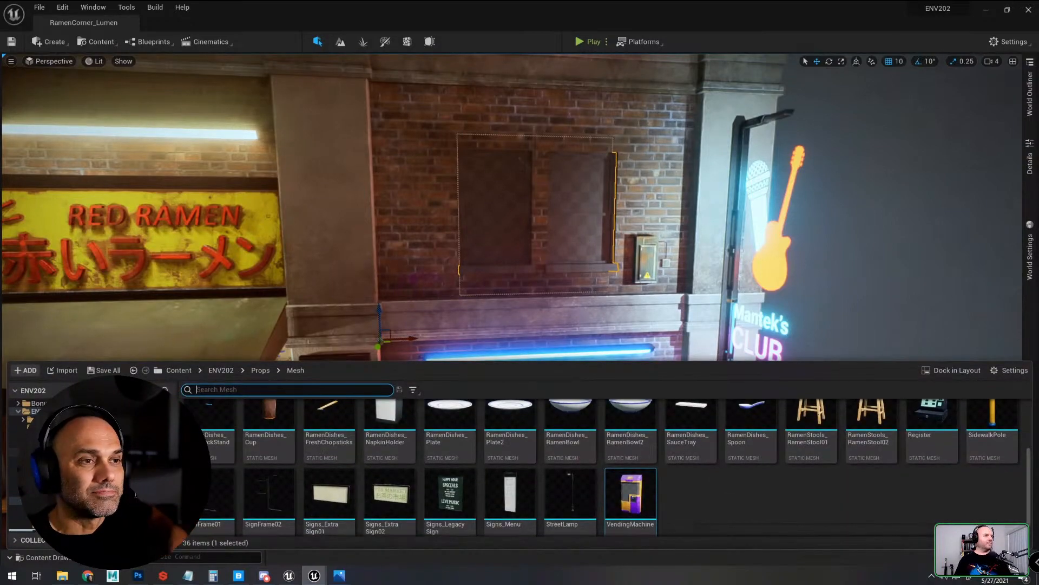
left_click(24, 418)
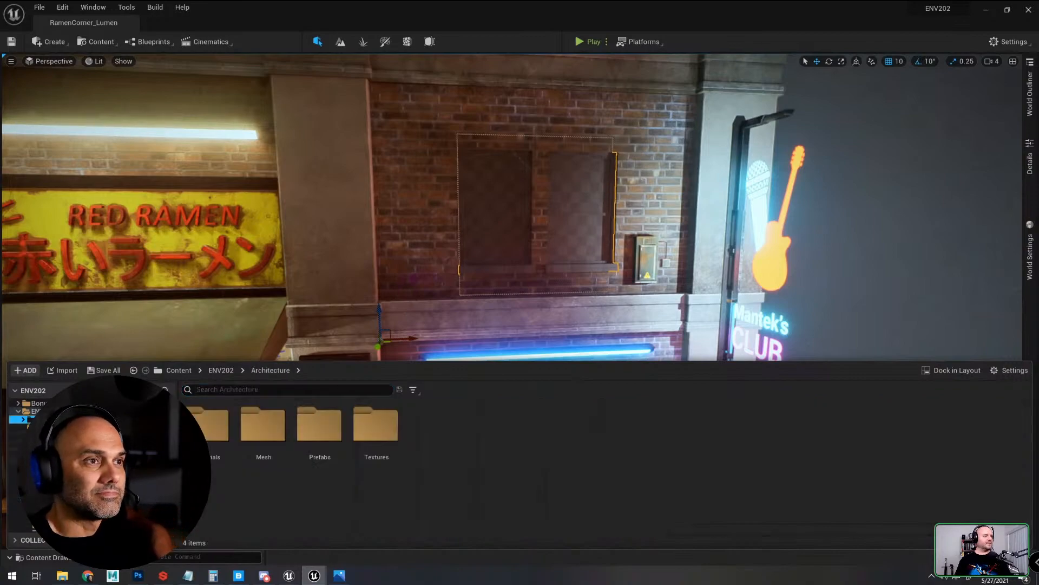
double_click(263, 425)
scroll(757, 473, "down", 2)
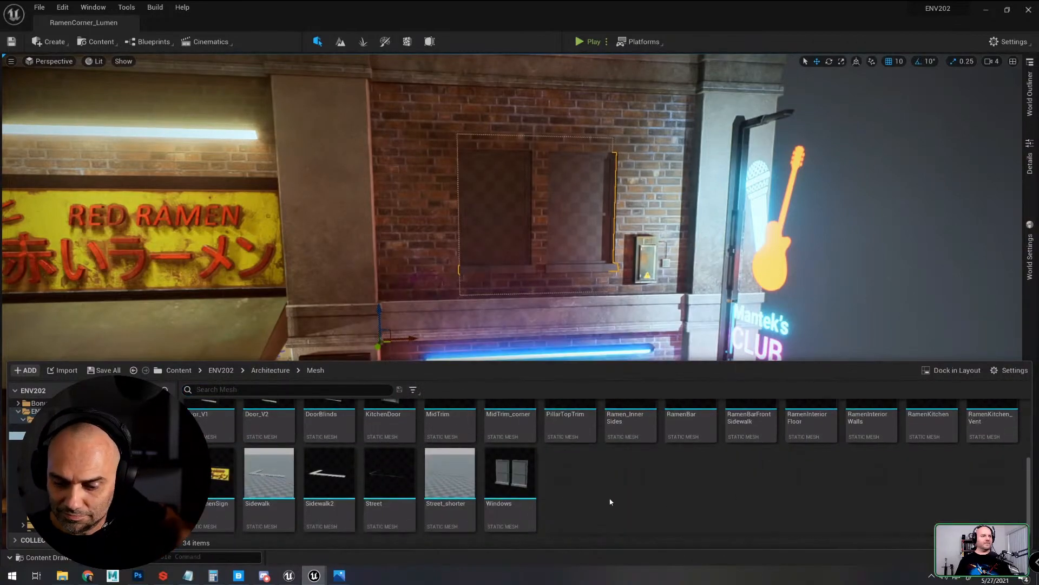
right_click(517, 474)
mouse_move(583, 147)
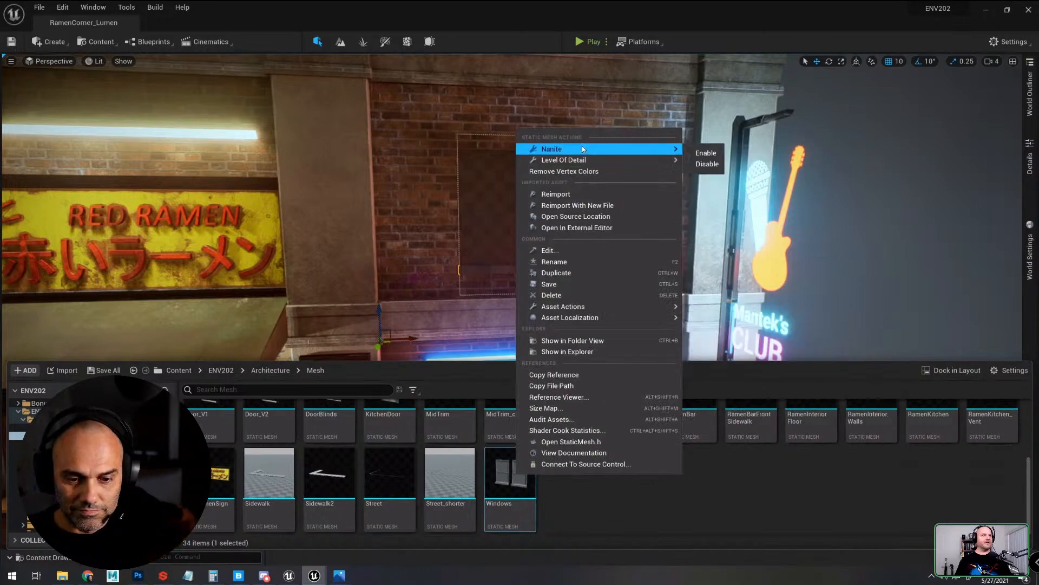
left_click(709, 161)
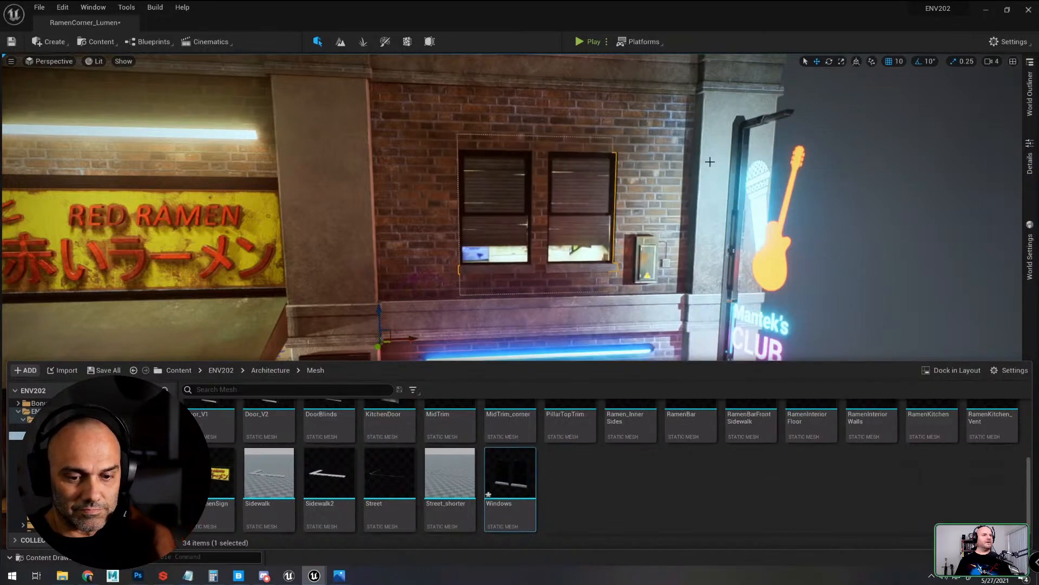
Step: Check the club-side windows, then pull back to view the whole ramen building facade
left_click_drag(629, 296, 634, 383)
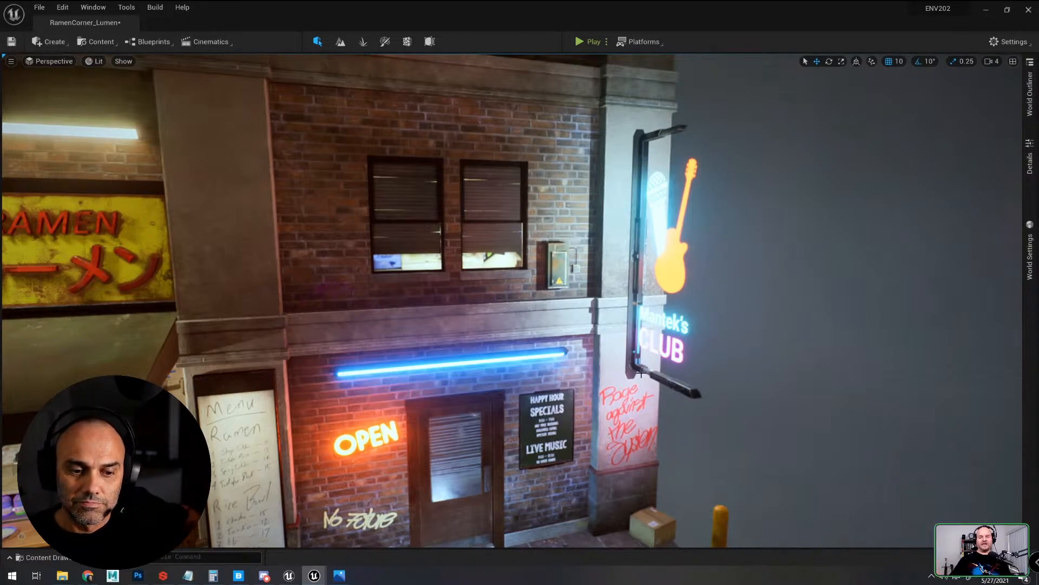
key("s")
right_click_drag(665, 288, 590, 295)
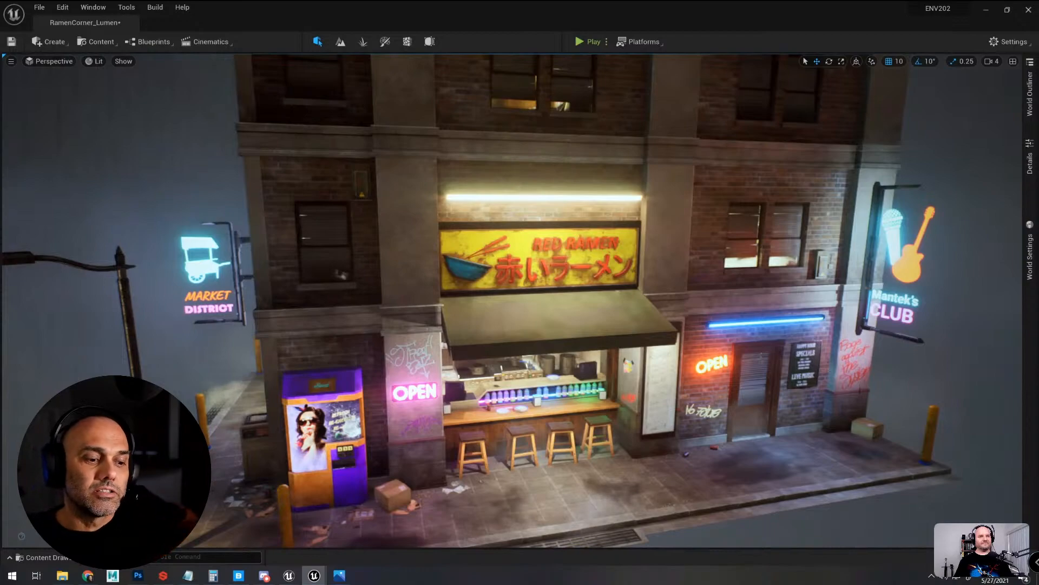
right_click_drag(590, 295, 558, 290)
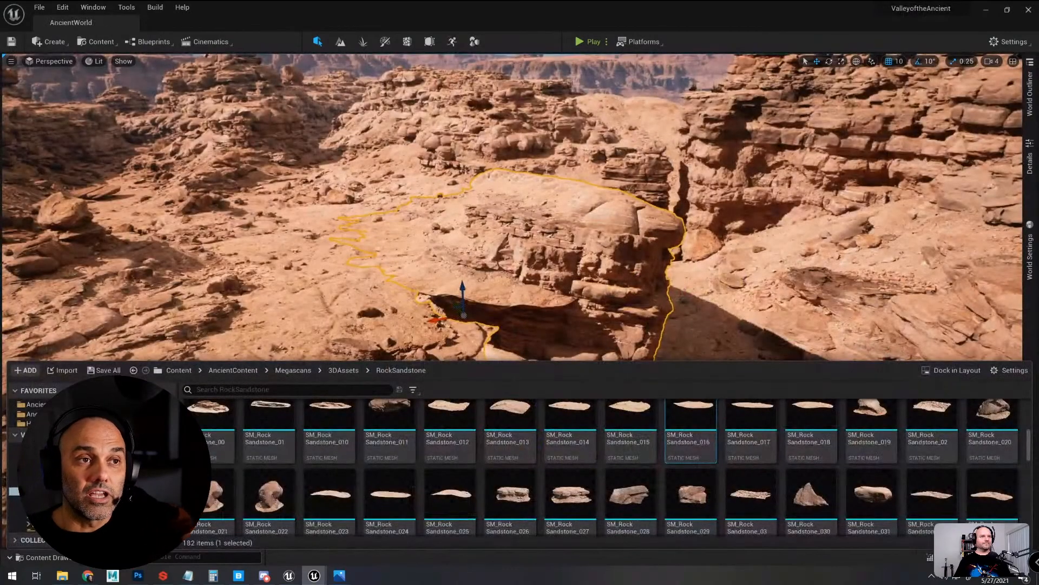
Step: Hide the content drawer in ValleyoftheAncient and look over the rocky desert terrain around the selected boulder
key("ctrl+space")
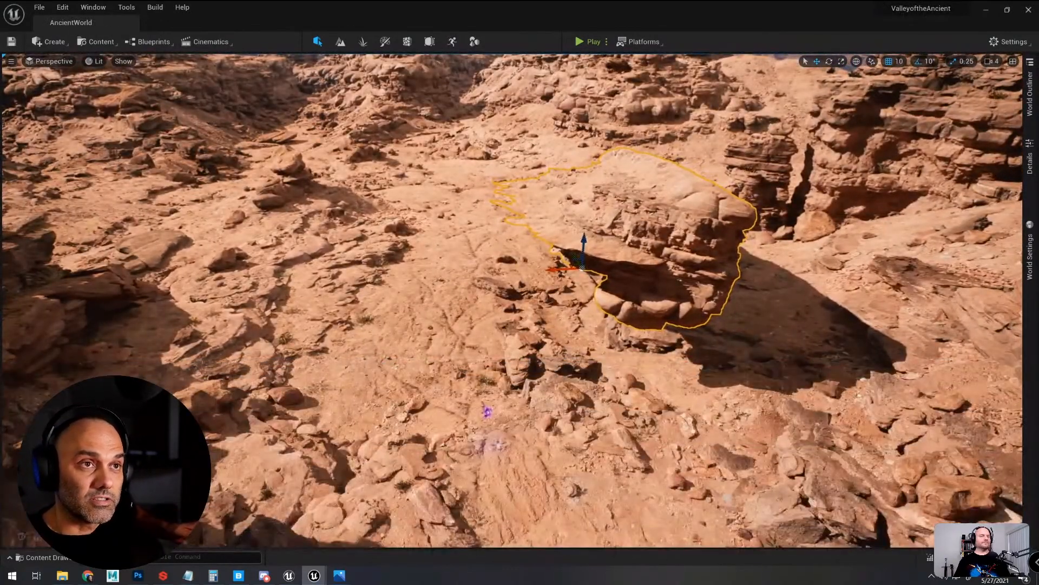
right_click_drag(512, 303, 507, 216)
middle_click_drag(512, 303, 479, 322)
right_click_drag(512, 303, 546, 302)
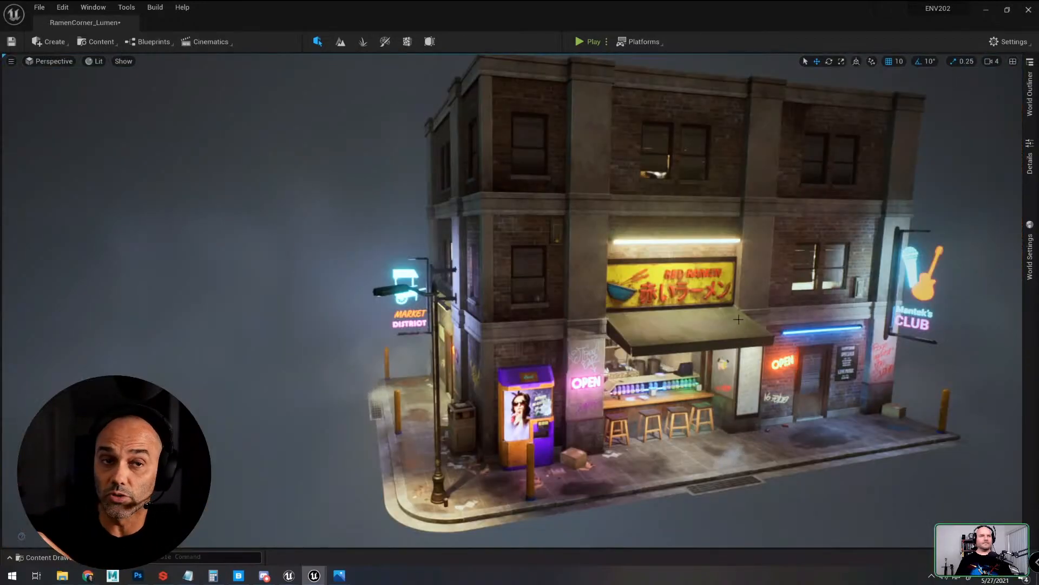
Step: Switch to the UE4 ENV202 project, clear the vending machine selection, and show the whole ramen building in a full-screen viewport
mouse_move(512, 300)
left_mouse_down("alt")
mouse_move(585, 295)
mouse_move(528, 295)
left_mouse_up("alt")
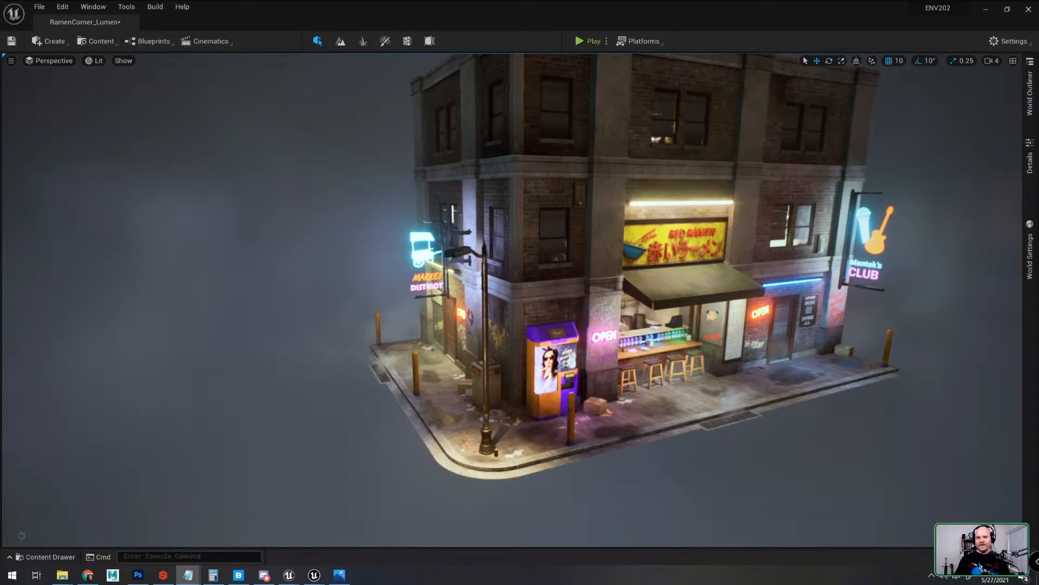
key("alt+Tab")
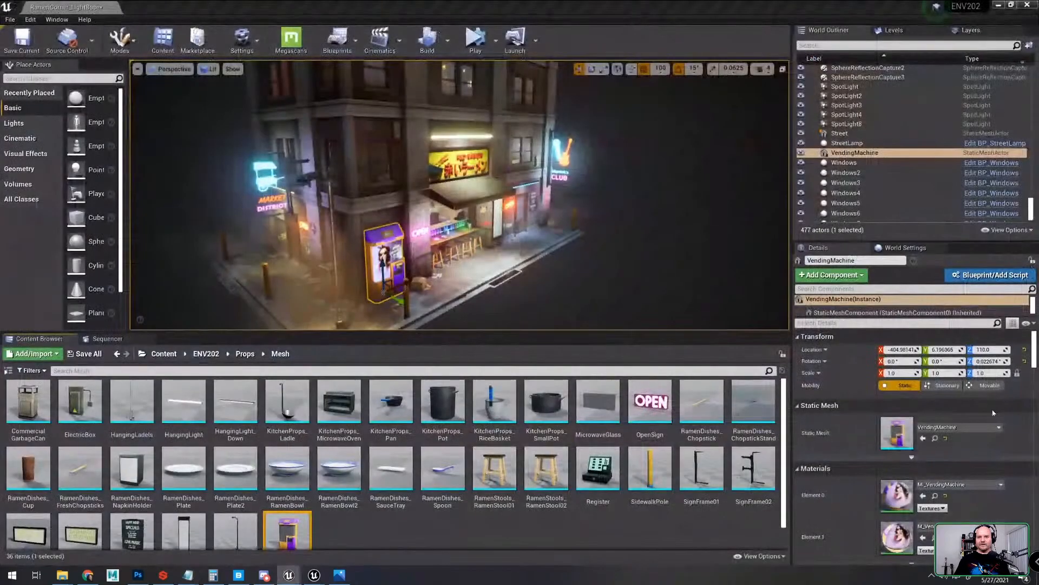
key("f")
scroll(623, 252, "down", 6)
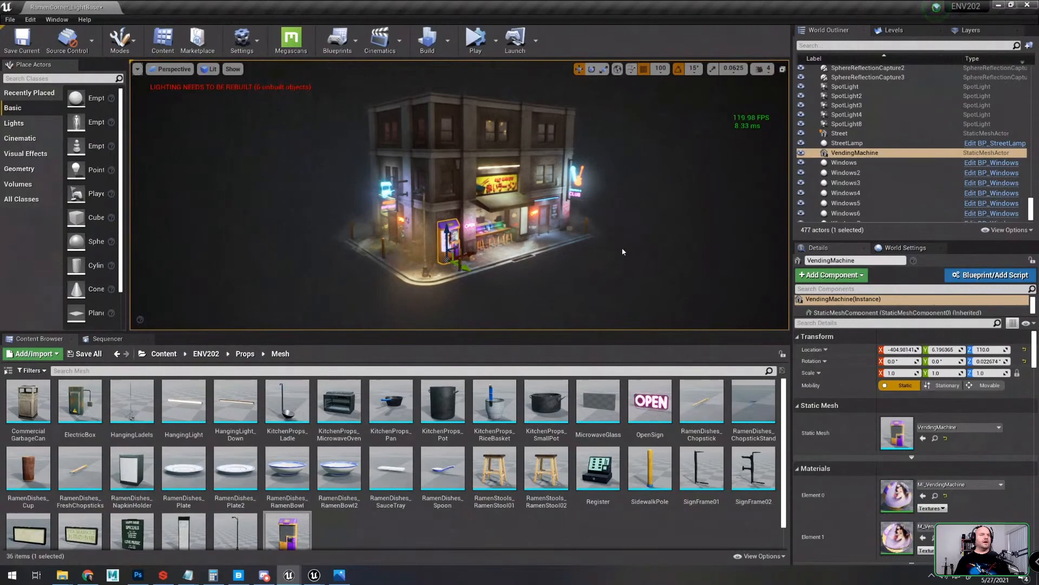
left_click(638, 265)
key("F11")
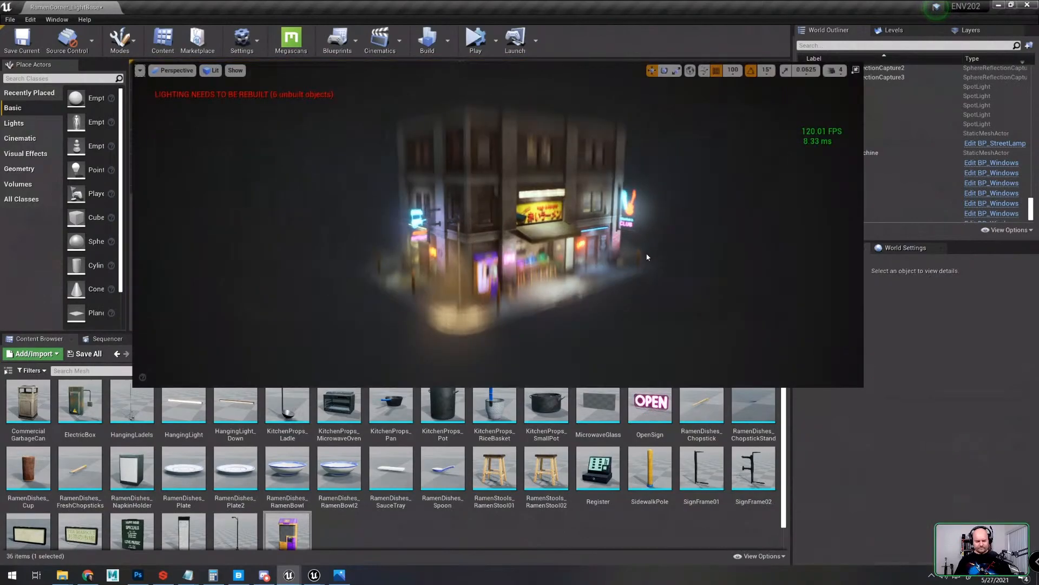
right_click_drag(651, 255, 693, 263)
key("w")
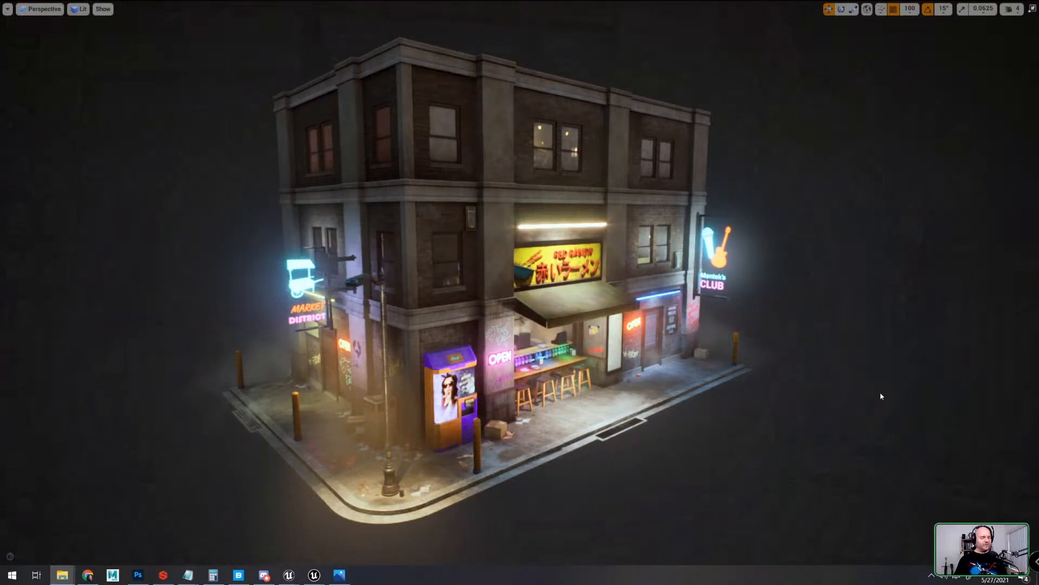
Step: Open the Epic Games Launcher and launch UE5 Early Access
key("super")
type("epic")
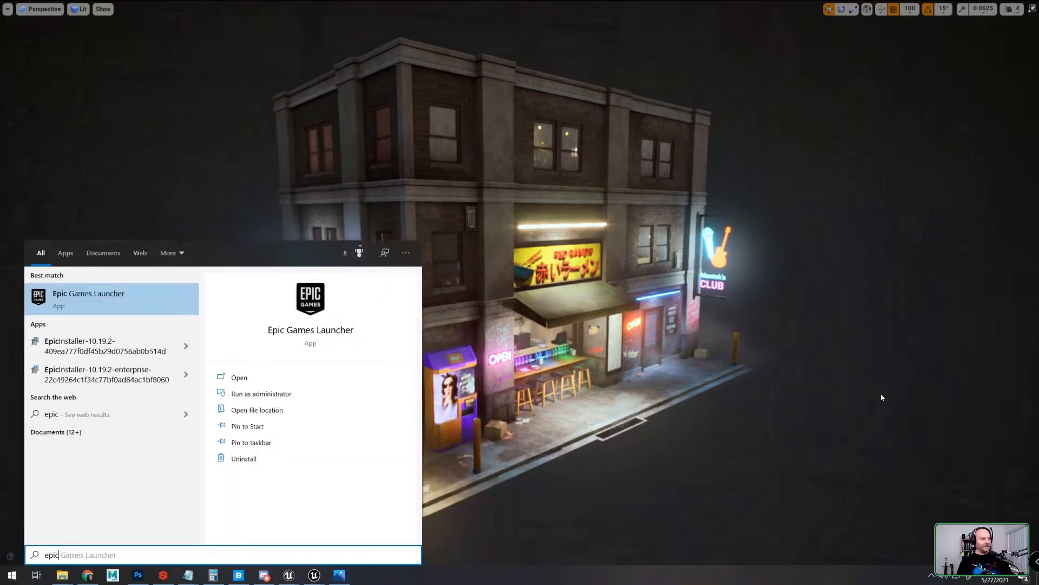
key("Return")
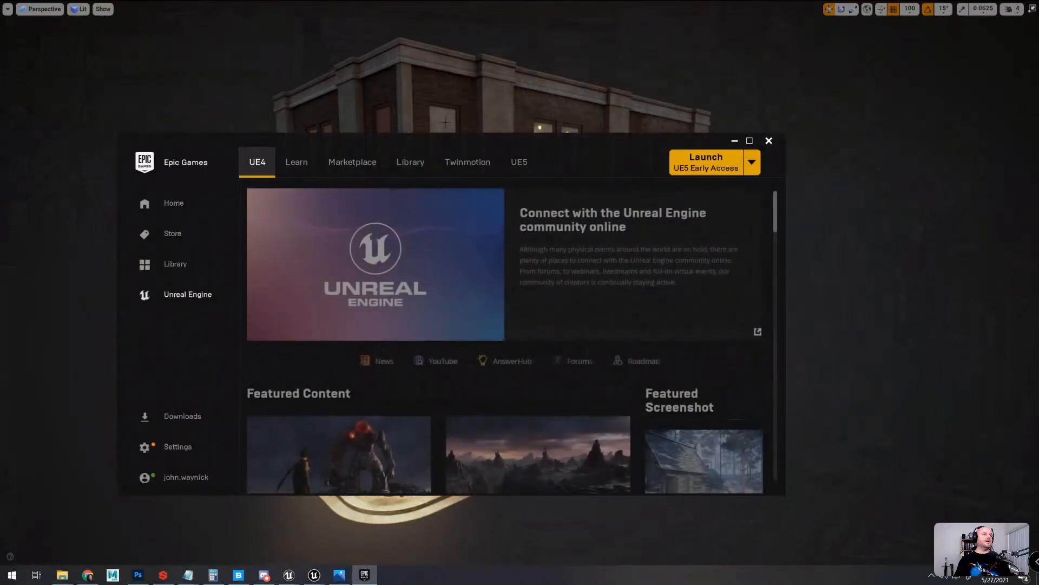
left_click(683, 162)
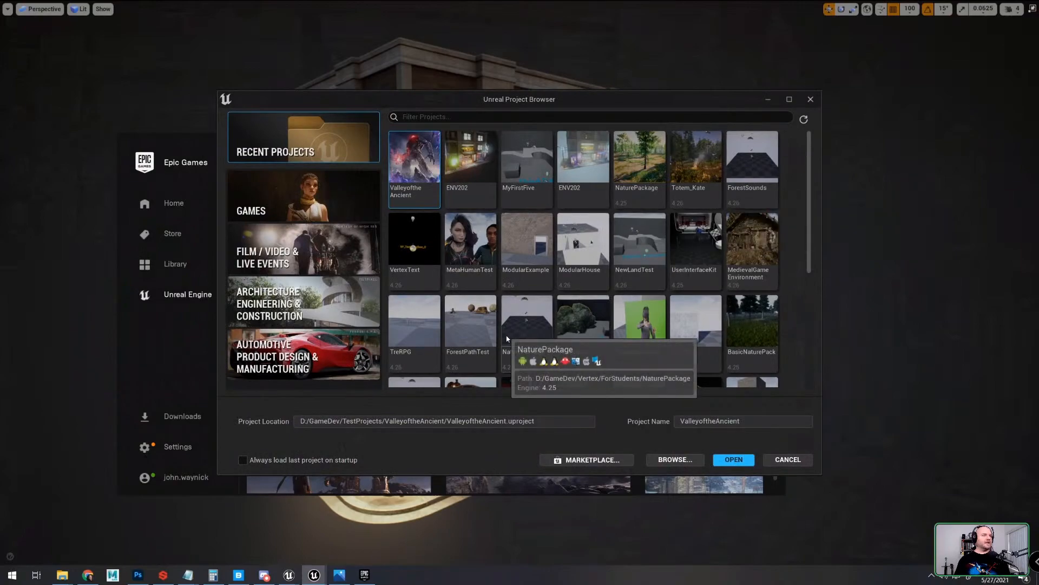
Step: Select the VertexText project in the project browser and choose to open it as a copy
left_click(423, 233)
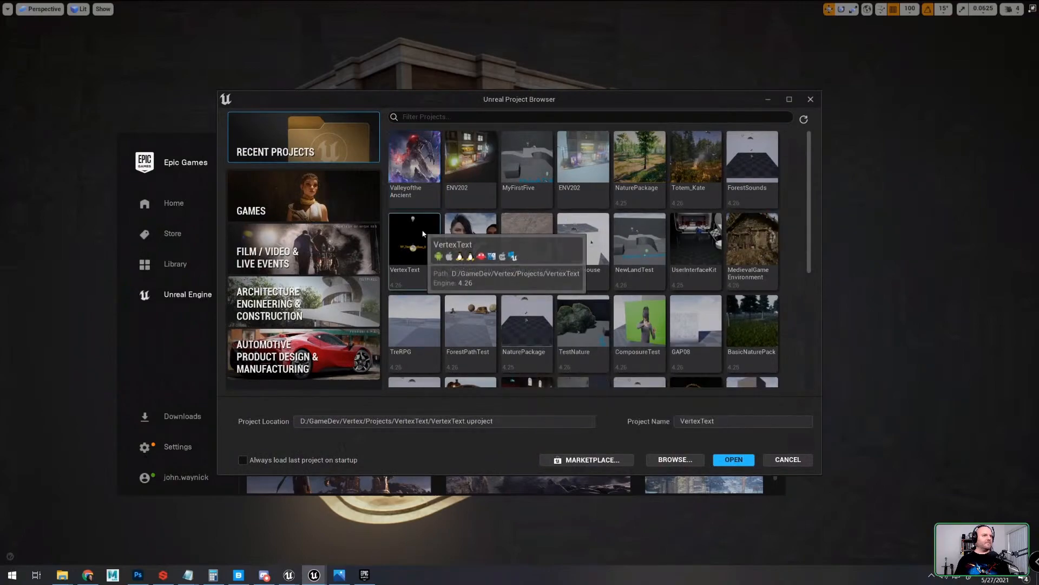
left_click(744, 465)
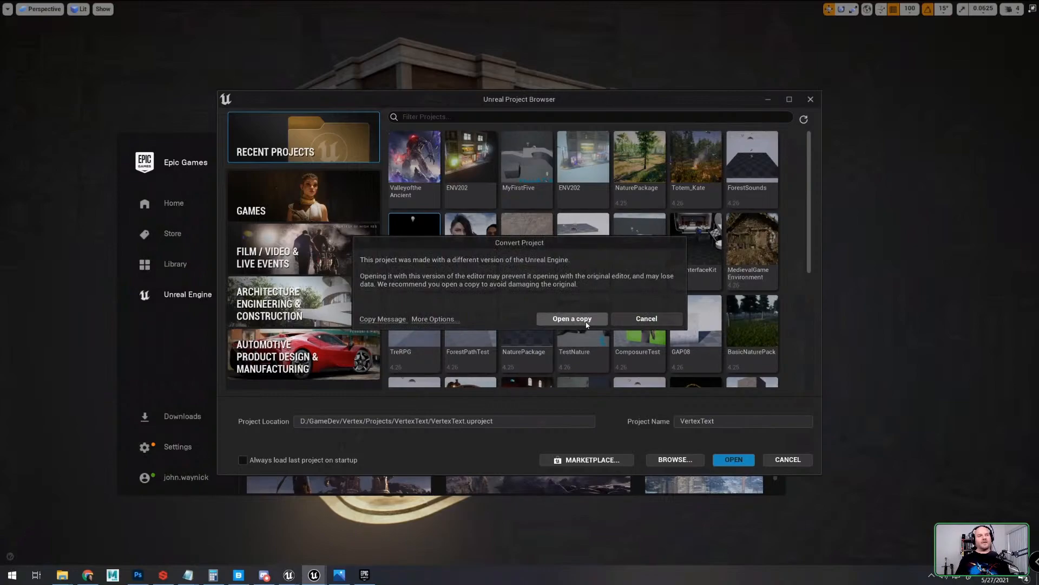
left_click(586, 324)
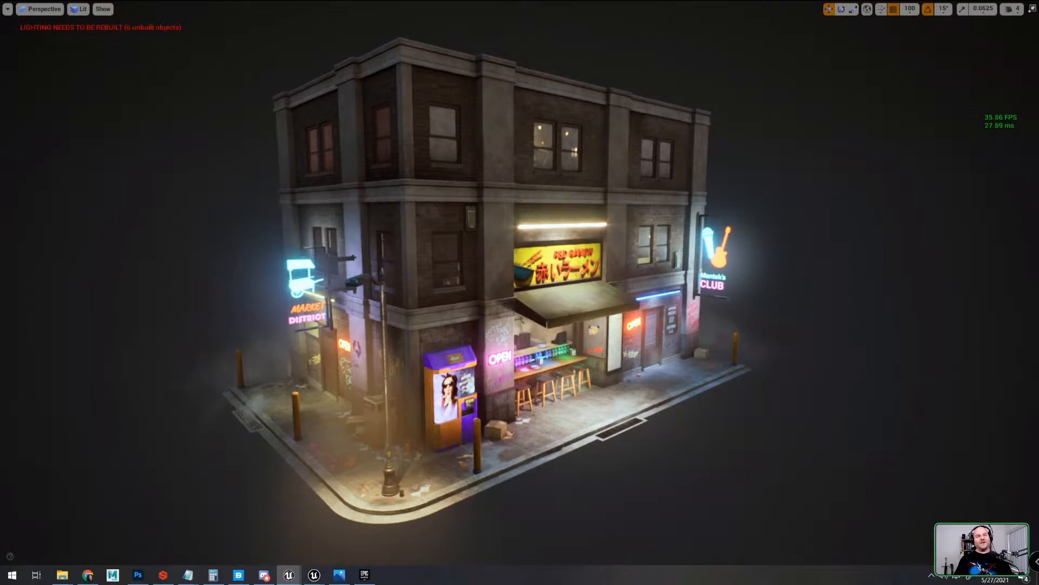
Step: View HighresScreenshot00000.png in Photos, then return to the UE4 ramen scene and look around the building
key("alt+Tab")
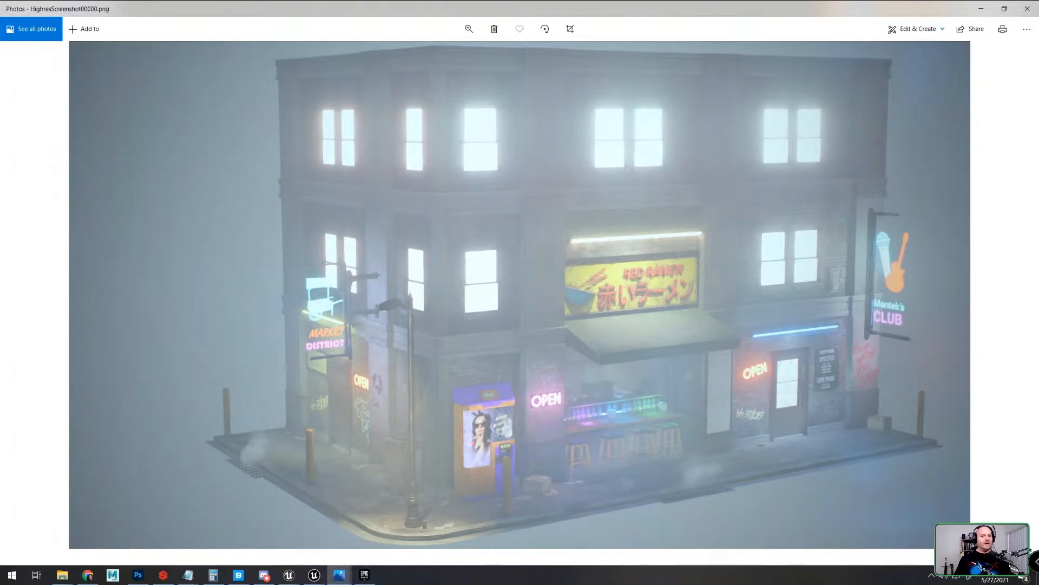
key("alt+Tab")
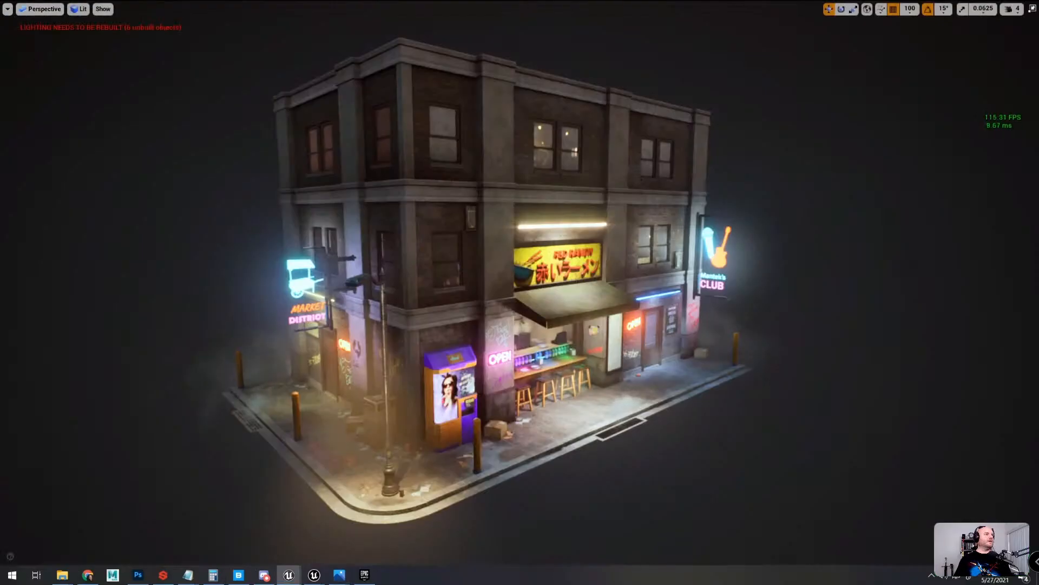
right_click_drag(772, 263, 798, 267)
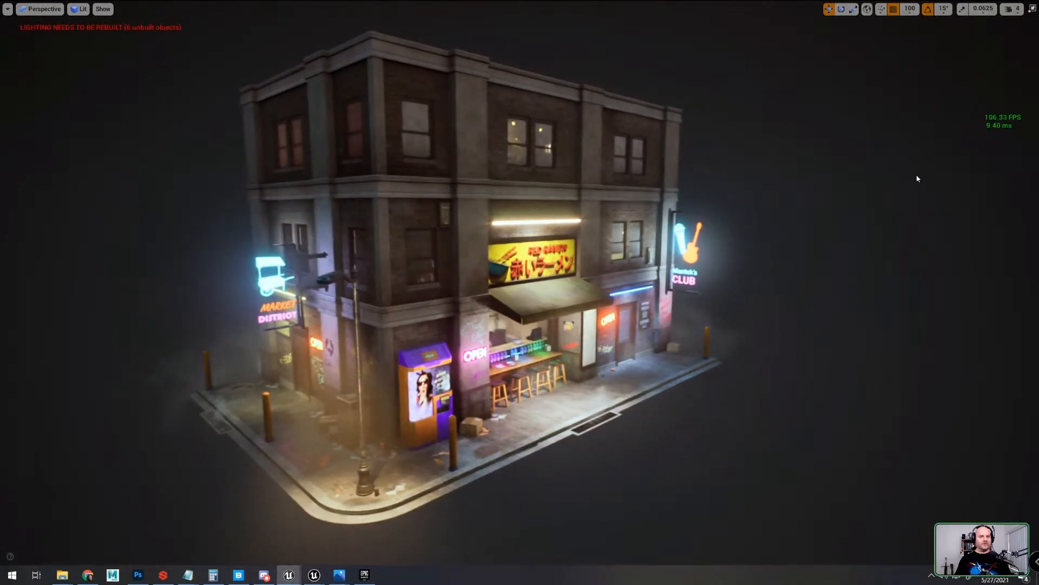
right_click_drag(893, 196, 842, 196)
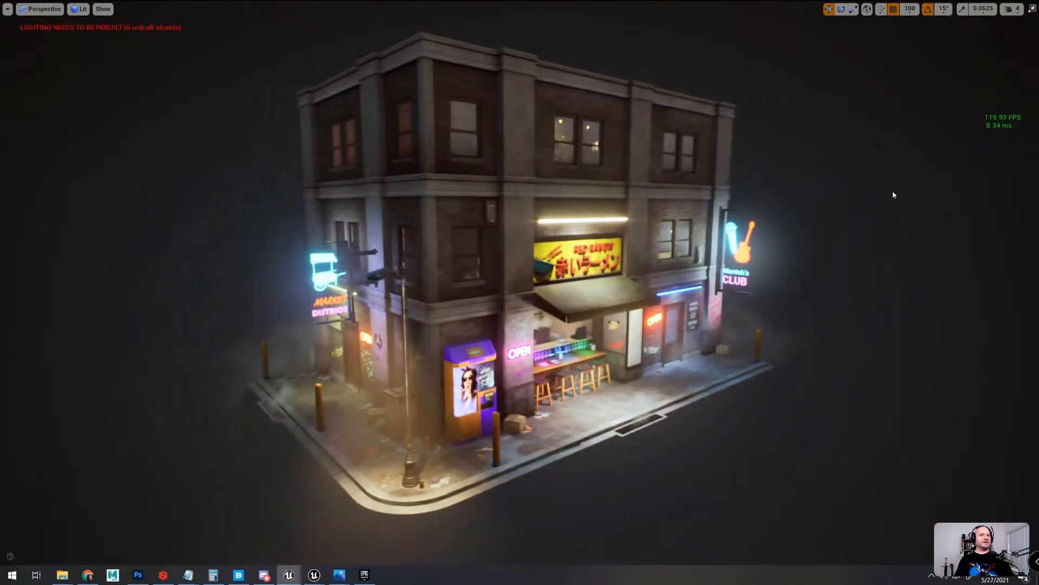
Step: Exit the full-screen viewport and switch to the UE5 ENV202 project with the RamenCorner_Lumen level
key("F11")
mouse_move(314, 575)
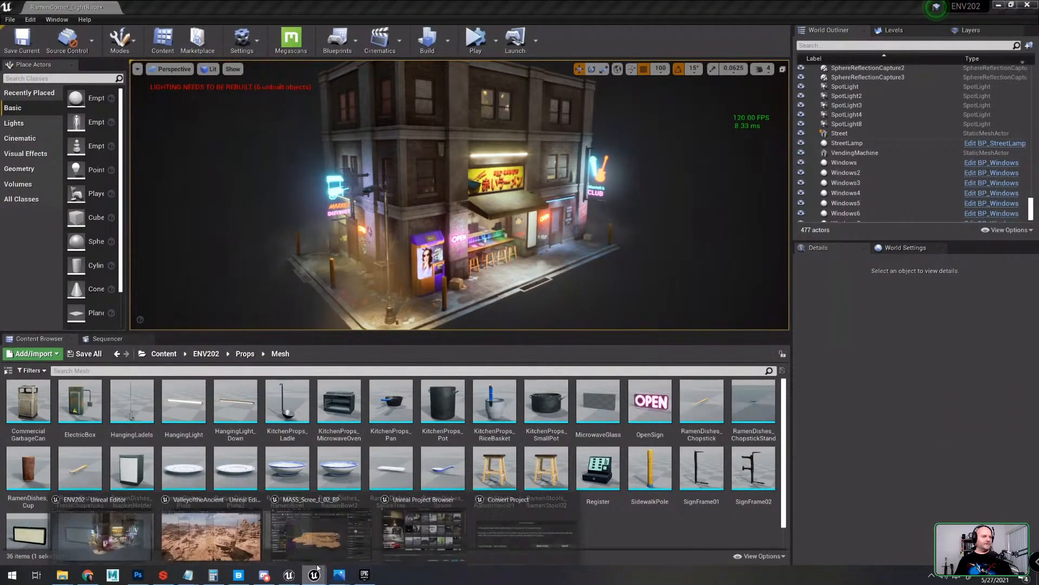
left_click(135, 533)
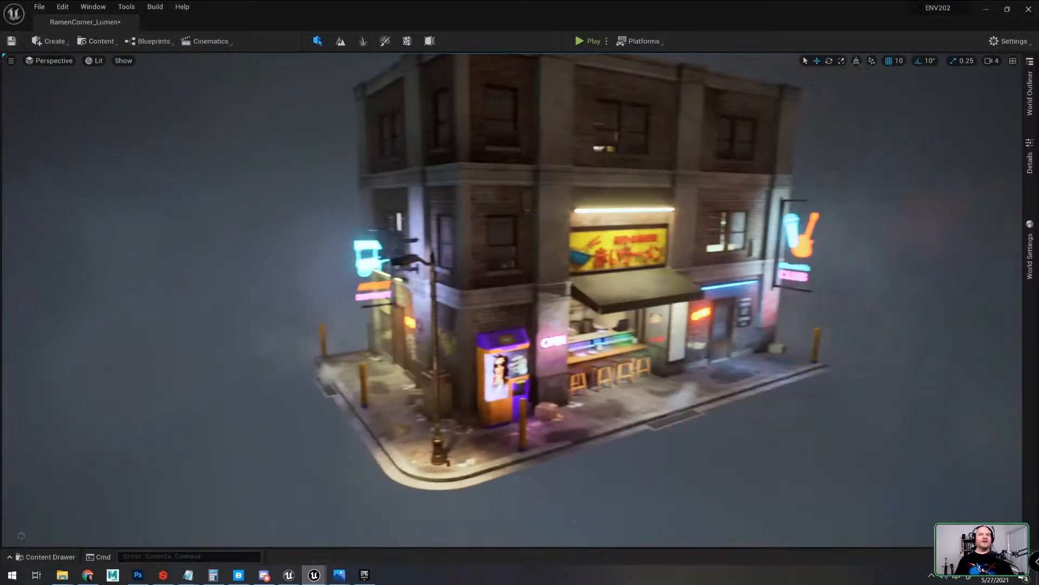
Step: Filter the level's actors by "post", select the PostProcessVolume, and show its Global Illumination and Reflections settings
left_click(1030, 97)
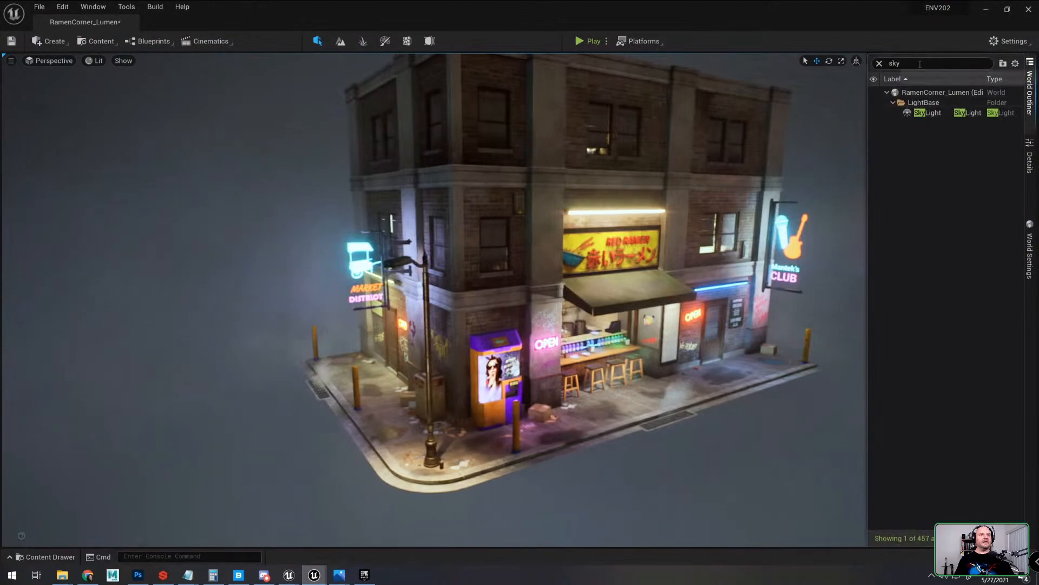
type("post")
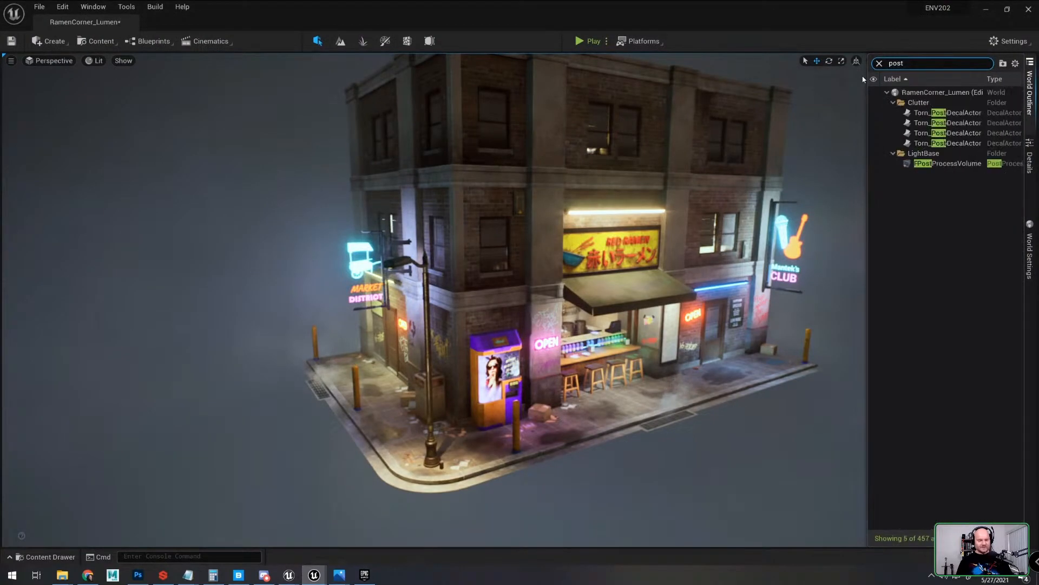
left_click(948, 164)
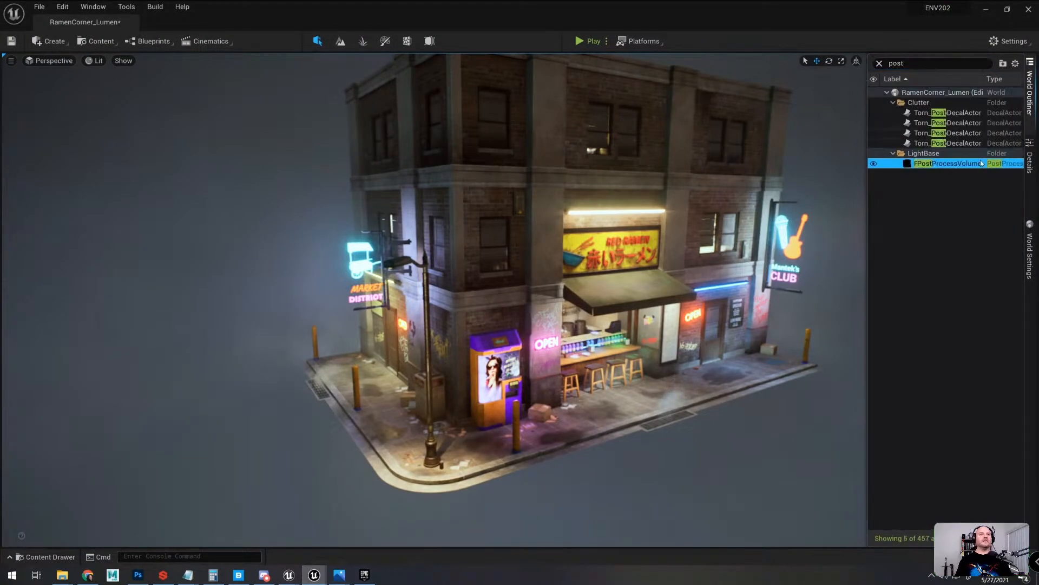
left_click(1030, 160)
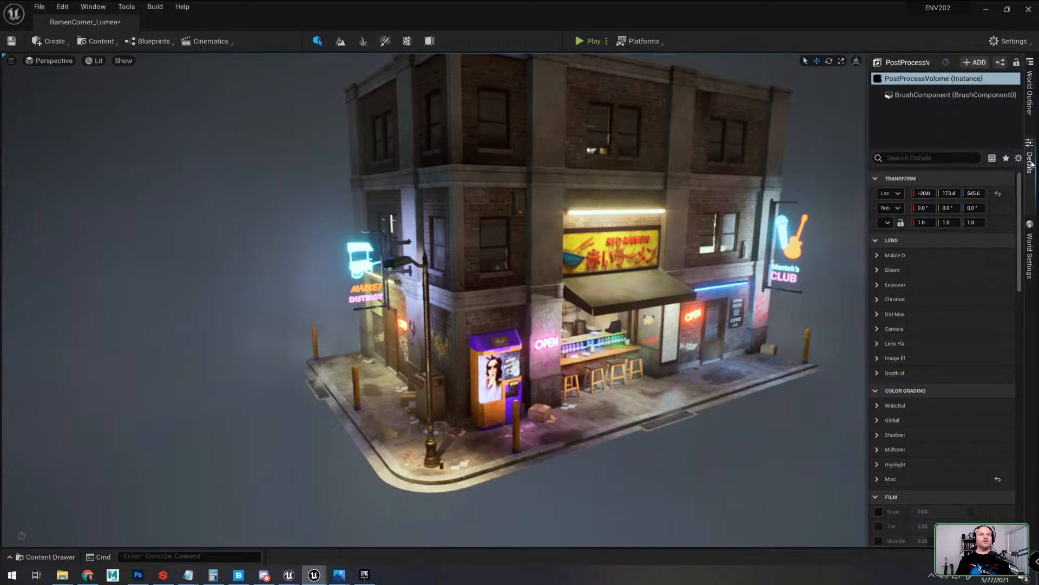
scroll(940, 444, "down", 12)
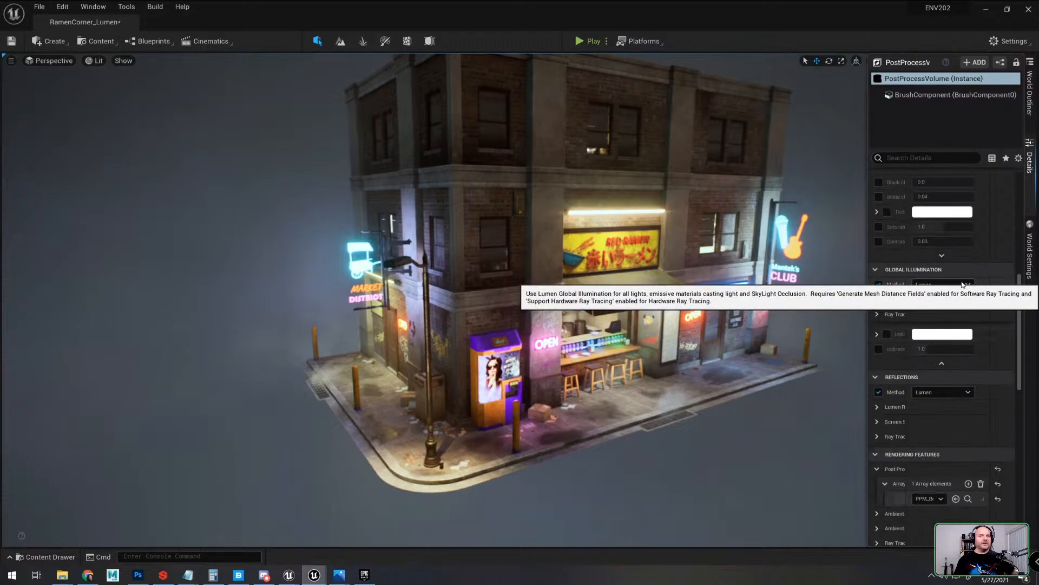
Step: Try the Screen Space (Beta) global illumination method on the PostProcessVolume, and set the method back to Lumen
left_click(966, 285)
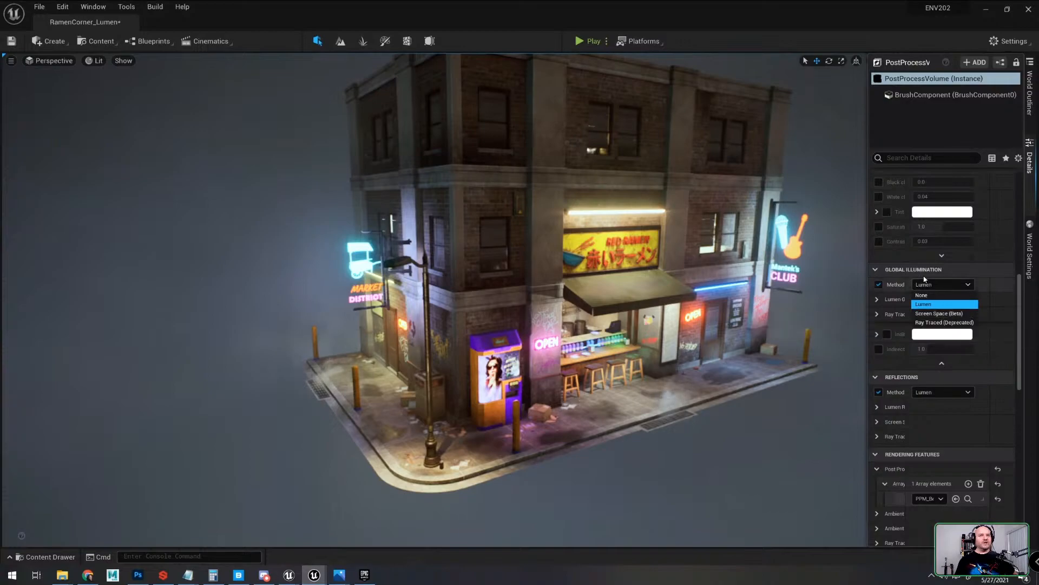
left_click(935, 314)
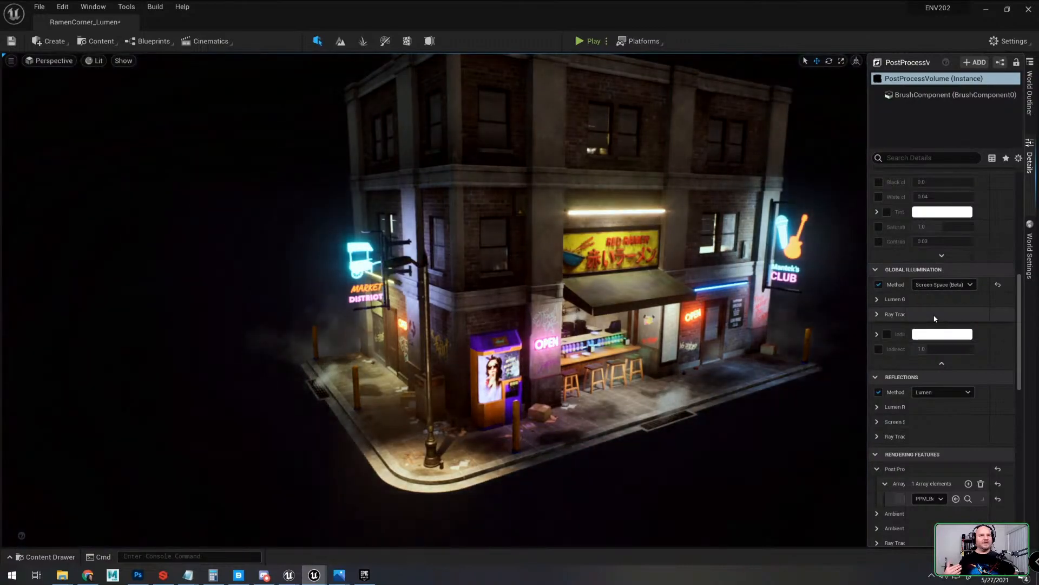
left_click(945, 284)
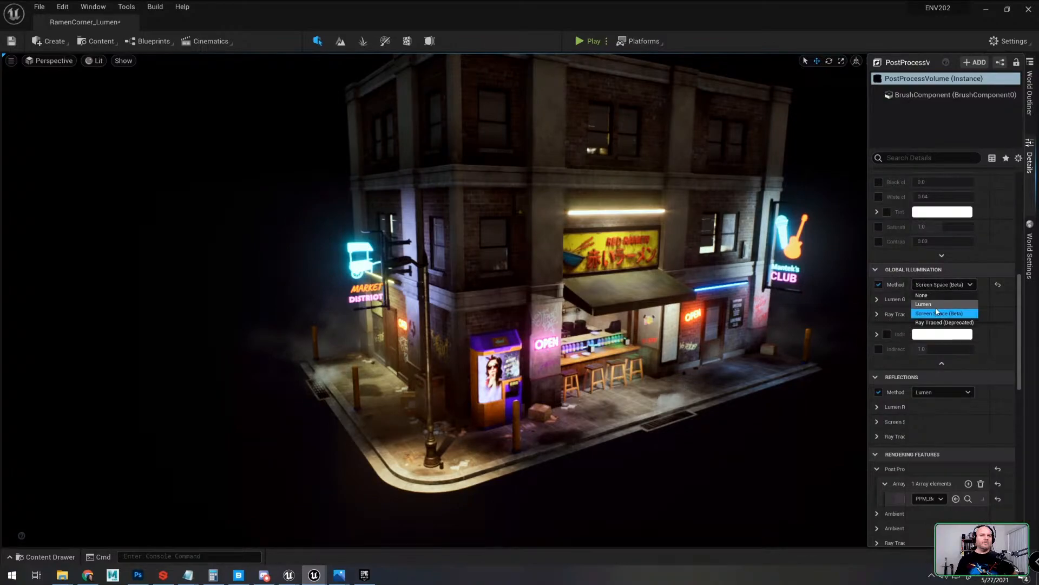
left_click(934, 304)
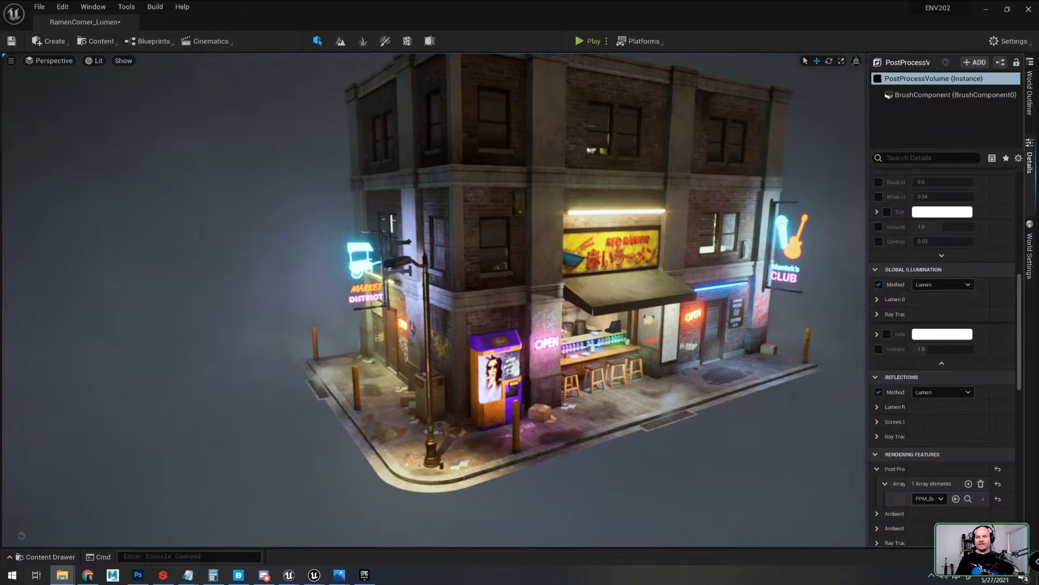
Step: Switch to Photos, compare HighresScreenshot00000.png, HighresScreenshot00001.png and HighresScreenshot00002.png, and minimize the viewer
key("alt+Tab")
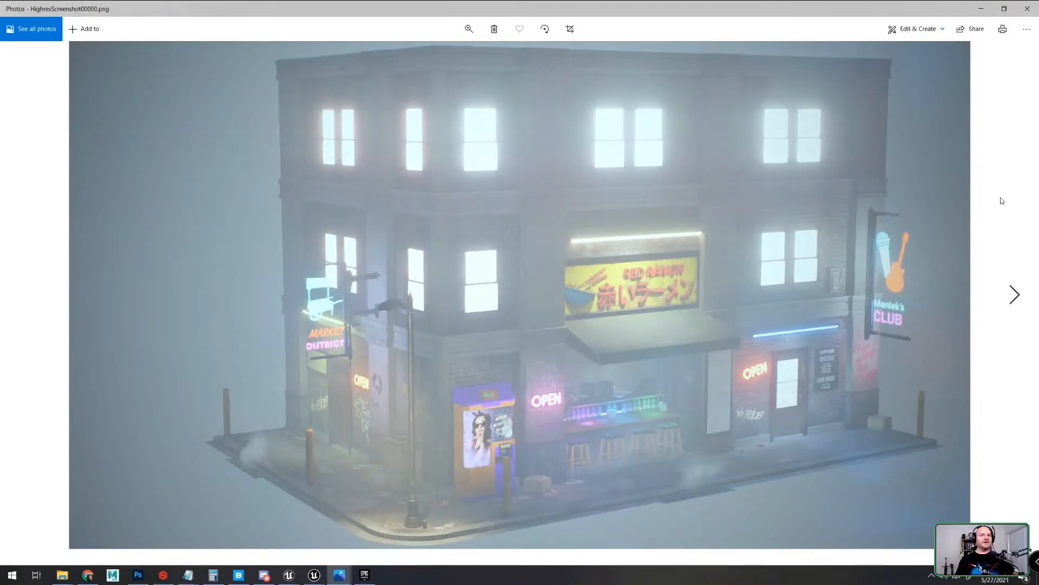
left_click(1016, 297)
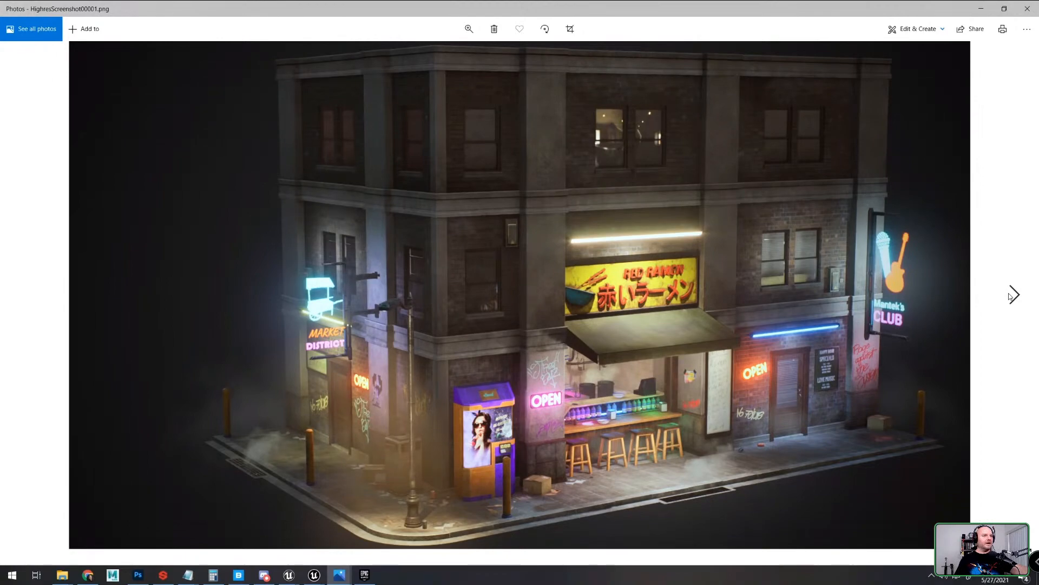
left_click(1013, 295)
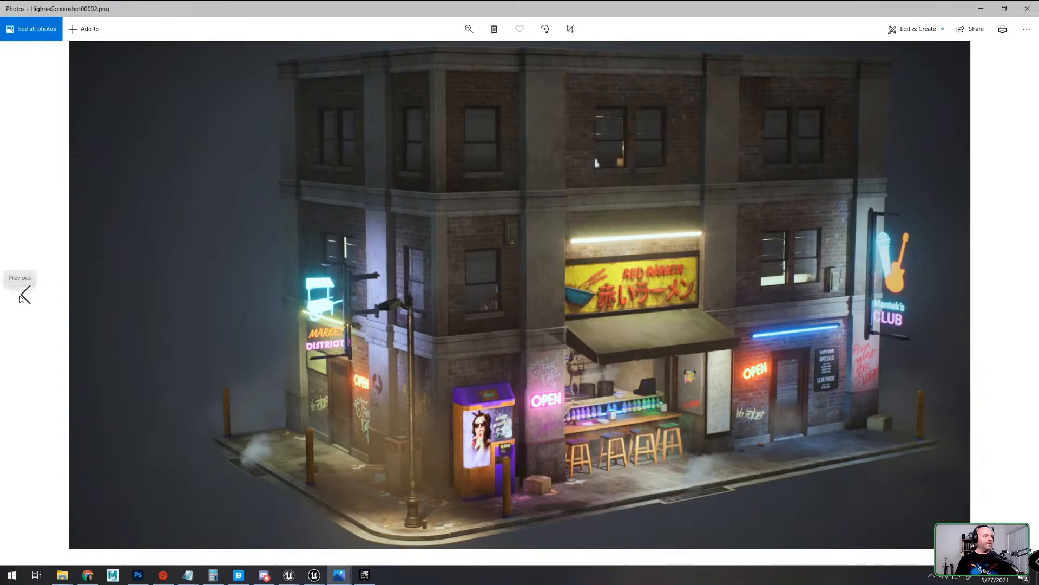
left_click(22, 297)
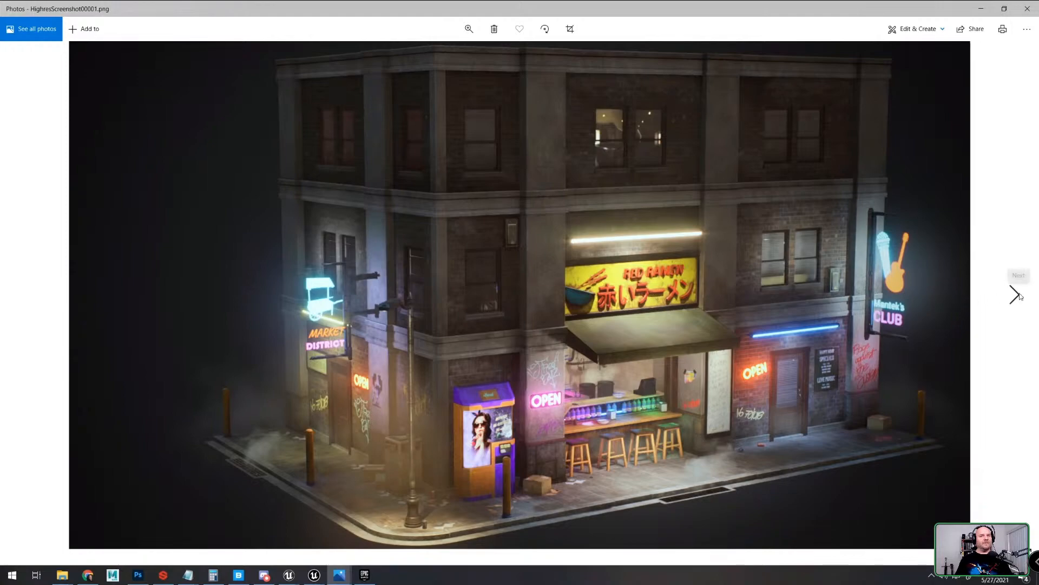
left_click(1018, 292)
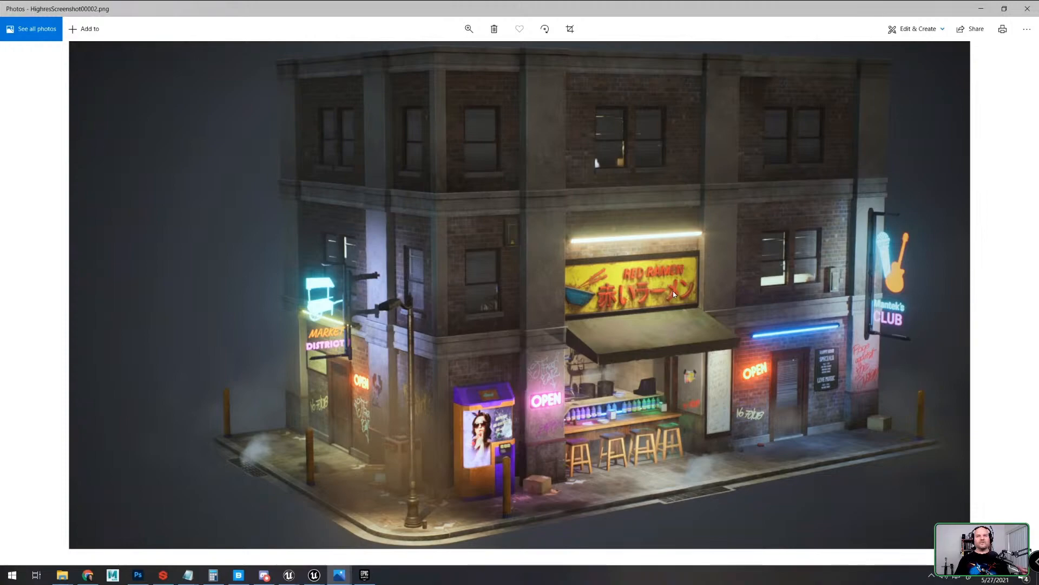
left_click(977, 15)
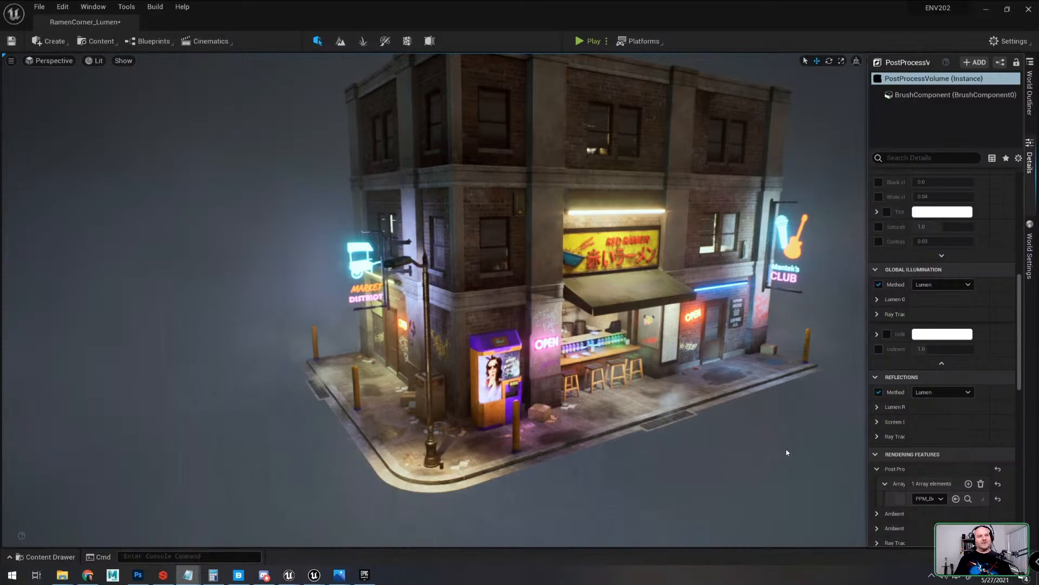
Step: Search the Project Settings for "auto ex" to review the rendering auto exposure options, and close the settings
left_click(61, 7)
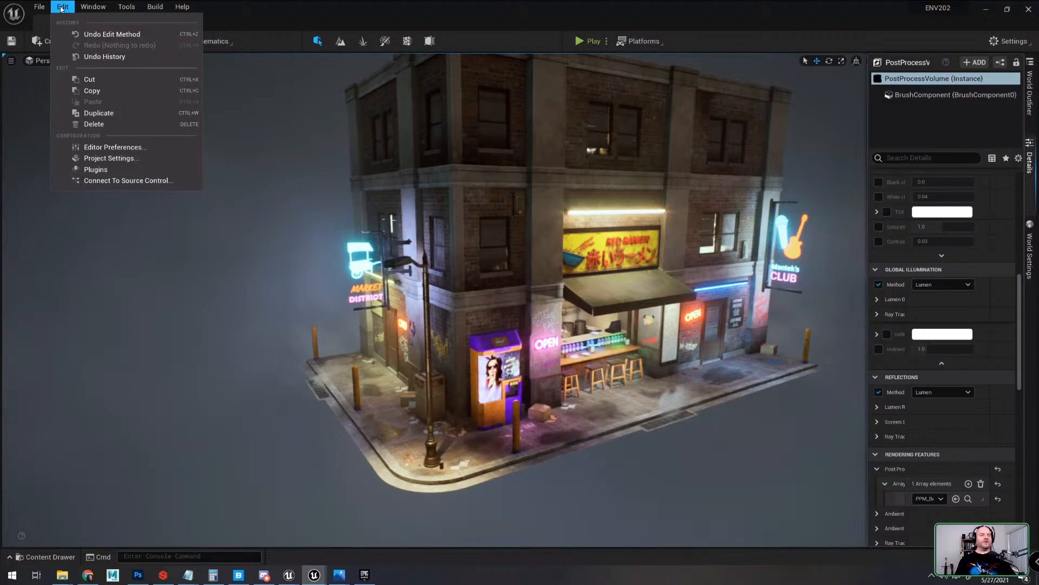
left_click(135, 161)
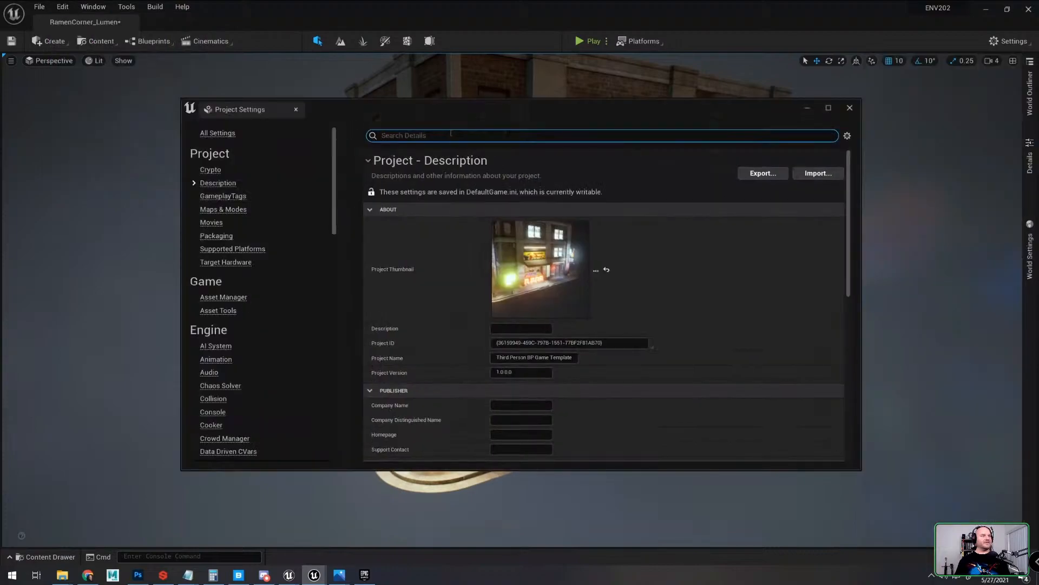
type("auto exc")
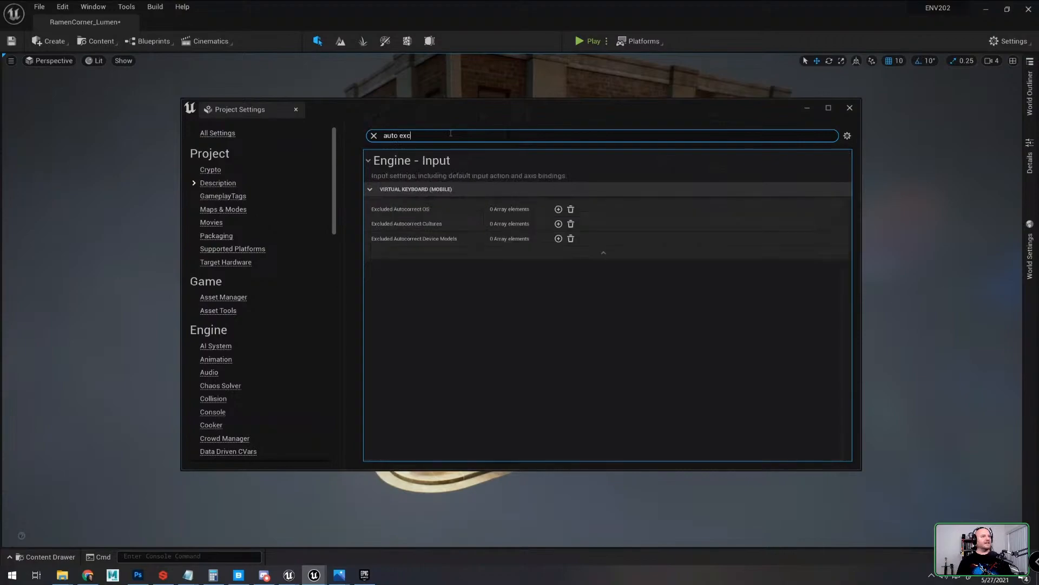
key("BackSpace")
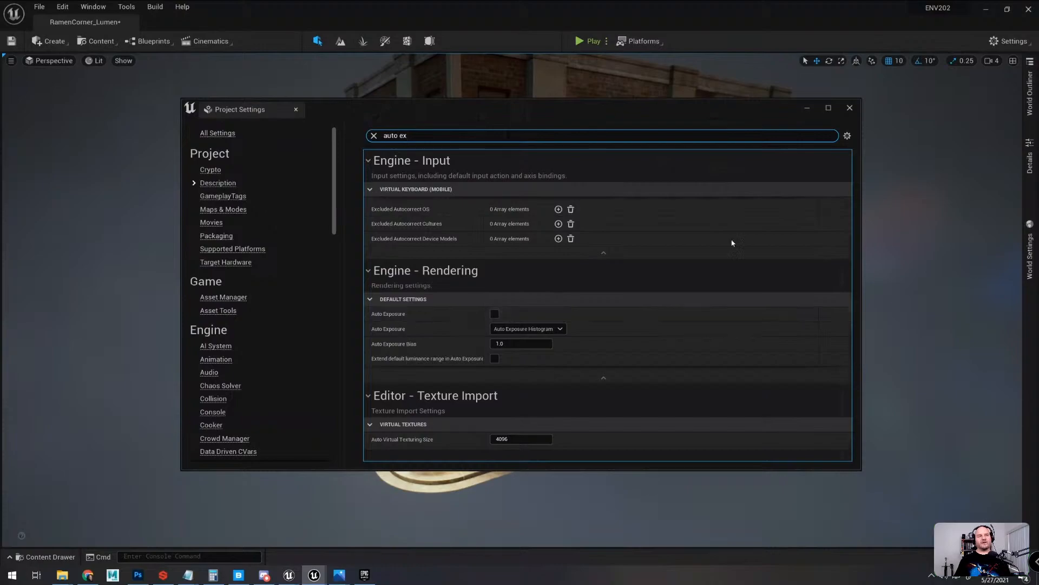
left_click(849, 108)
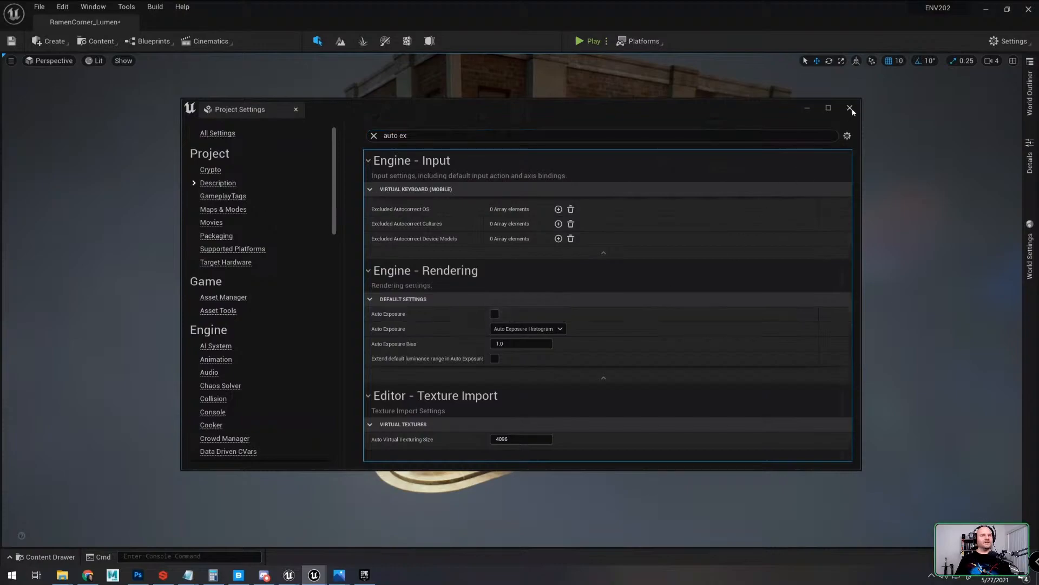
Step: Reselect the PostProcessVolume and examine its Exposure settings, including the full Min Brightness and Max Brightness labels
left_click(1029, 93)
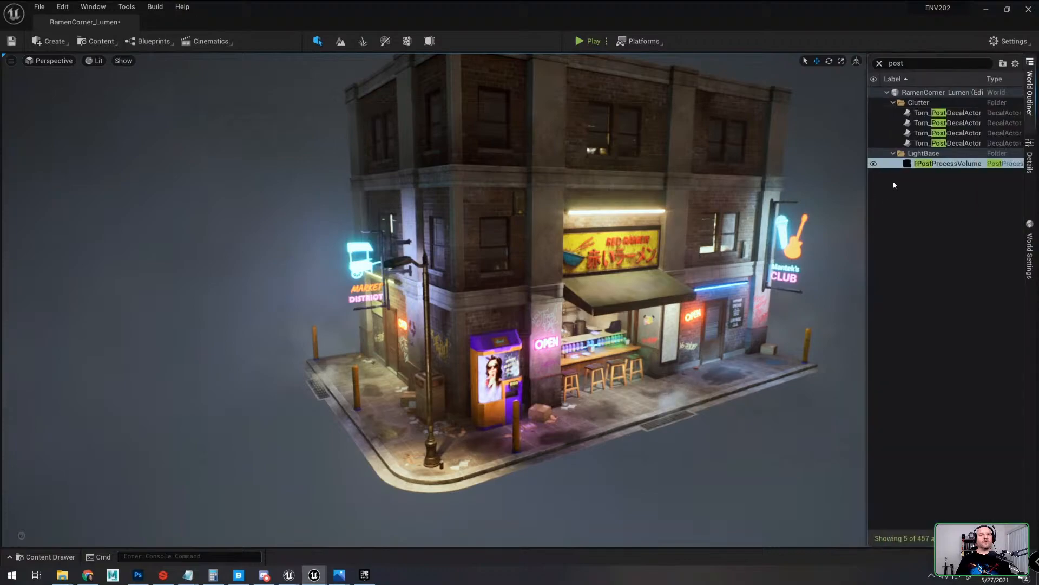
left_click(928, 164)
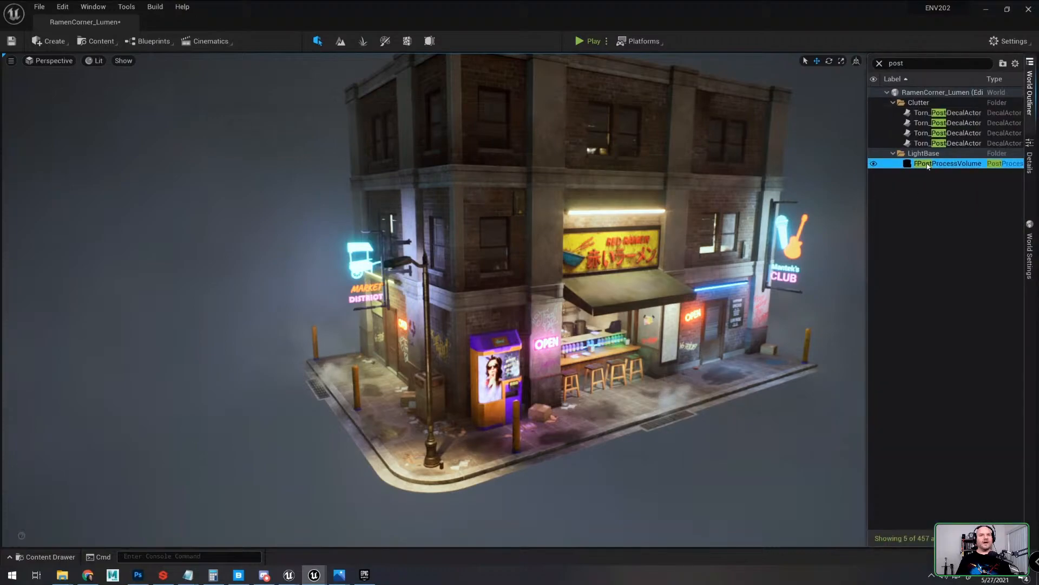
left_click(1030, 162)
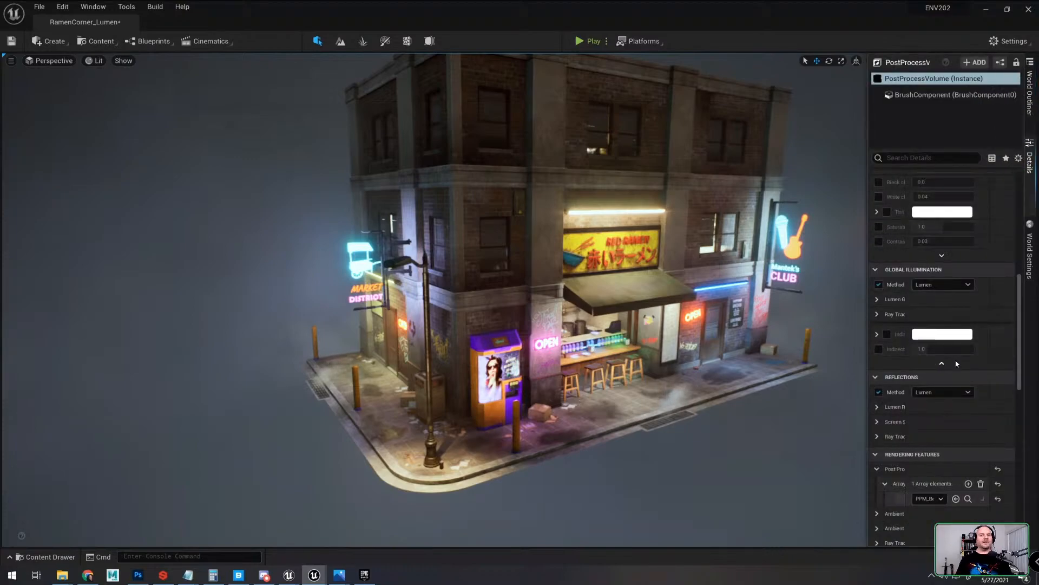
scroll(947, 352, "up", 10)
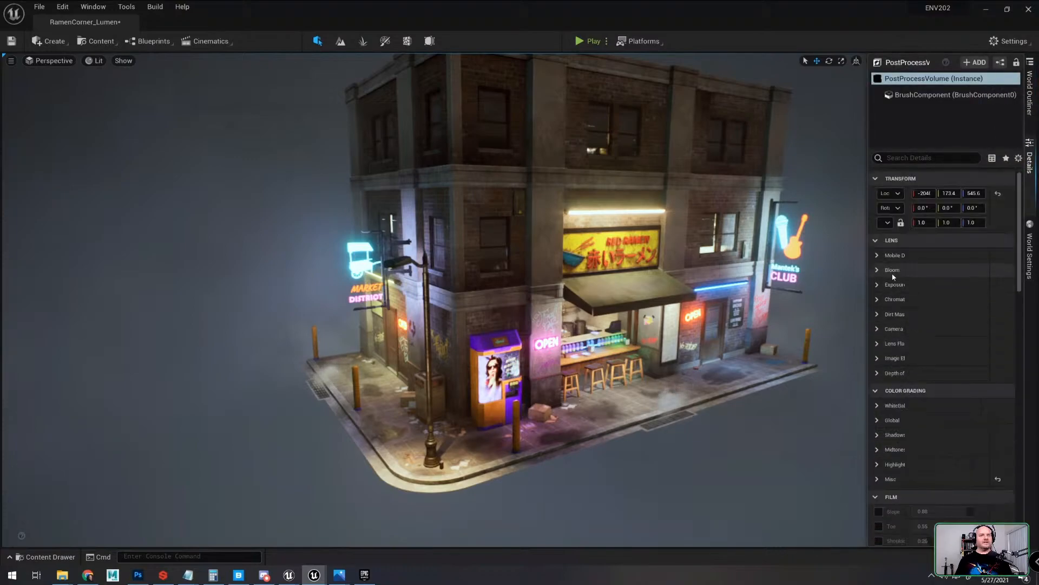
left_click(894, 284)
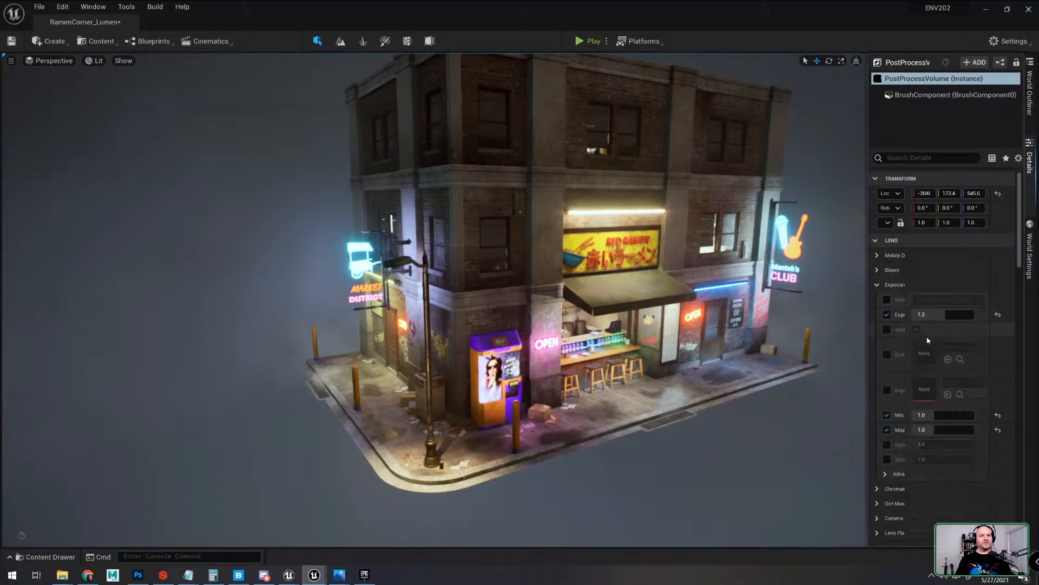
scroll(925, 334, "down", 3)
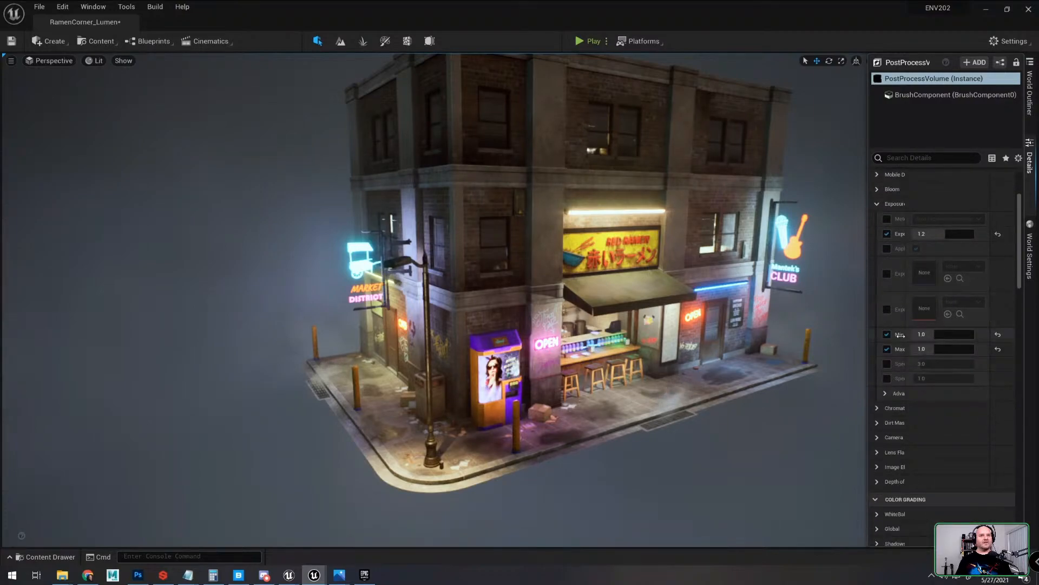
left_click_drag(866, 335, 747, 335)
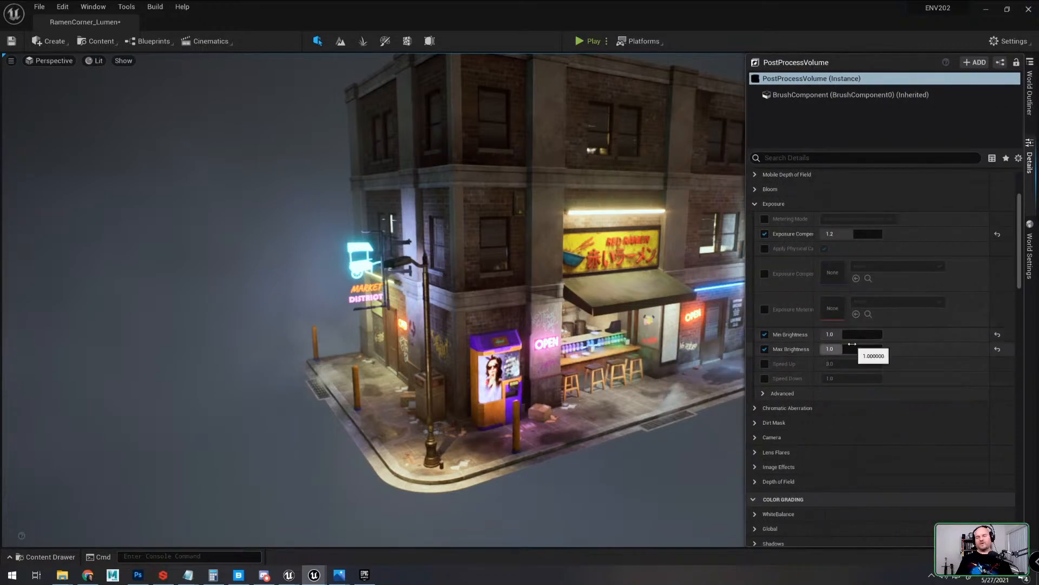
left_click_drag(749, 332, 835, 321)
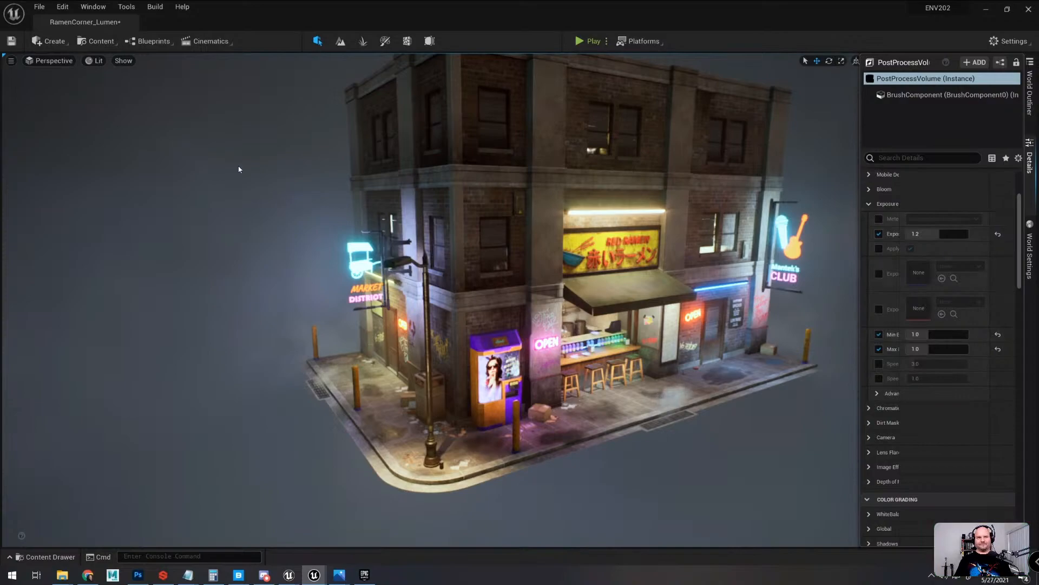
Step: Hide the PostProcessVolume's details and look around the Lumen-lit ramen building from several angles
left_click(1030, 161)
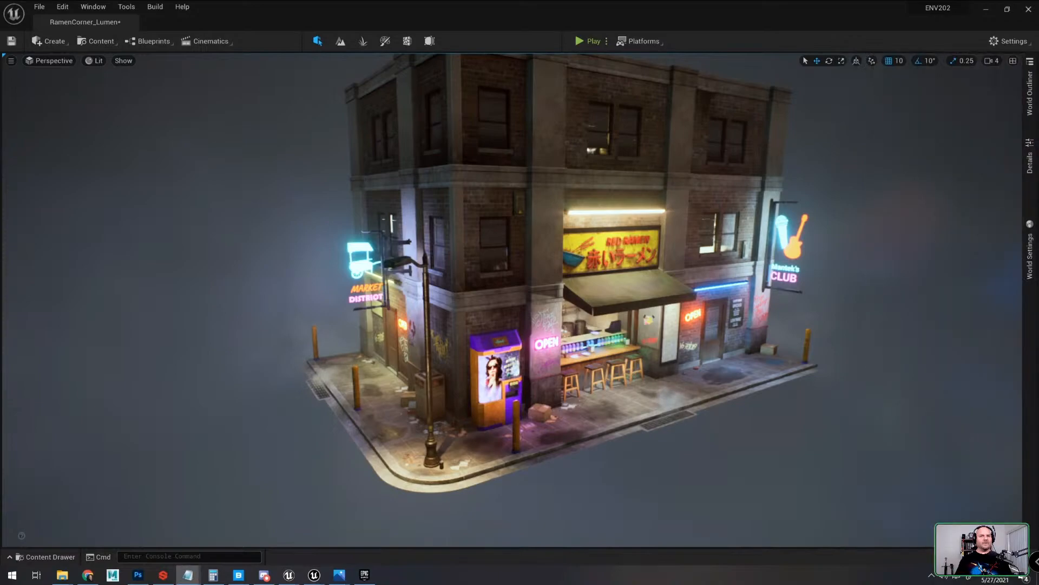
right_click_drag(861, 385, 866, 382)
key("a")
key("a")
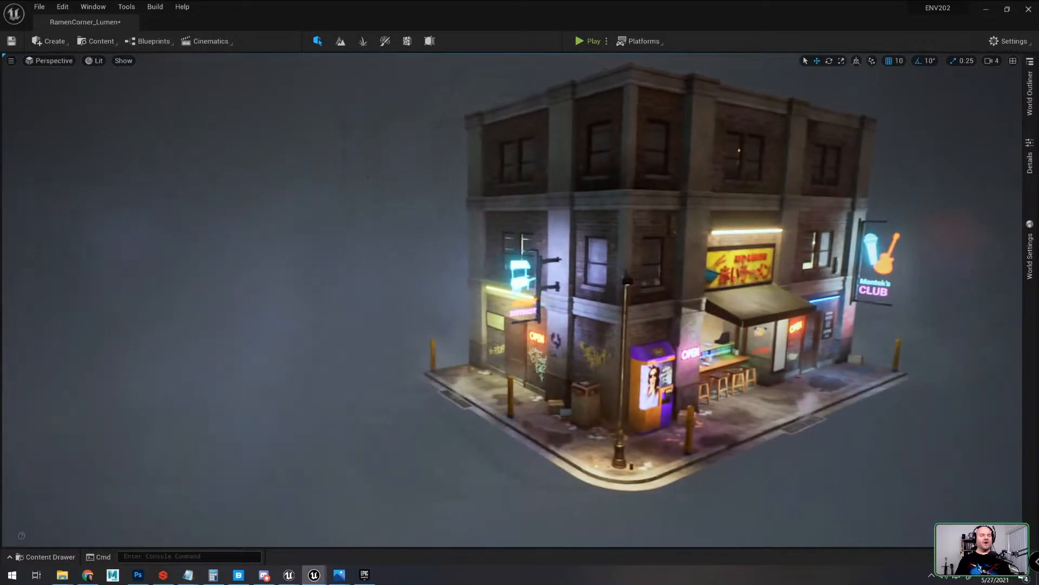
key("d")
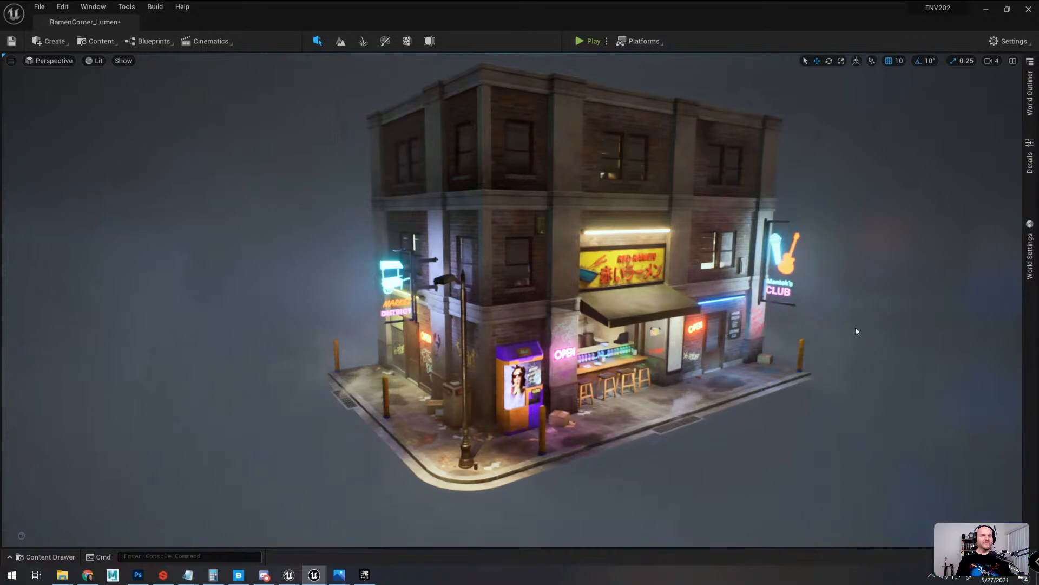
right_click_drag(866, 323, 868, 328)
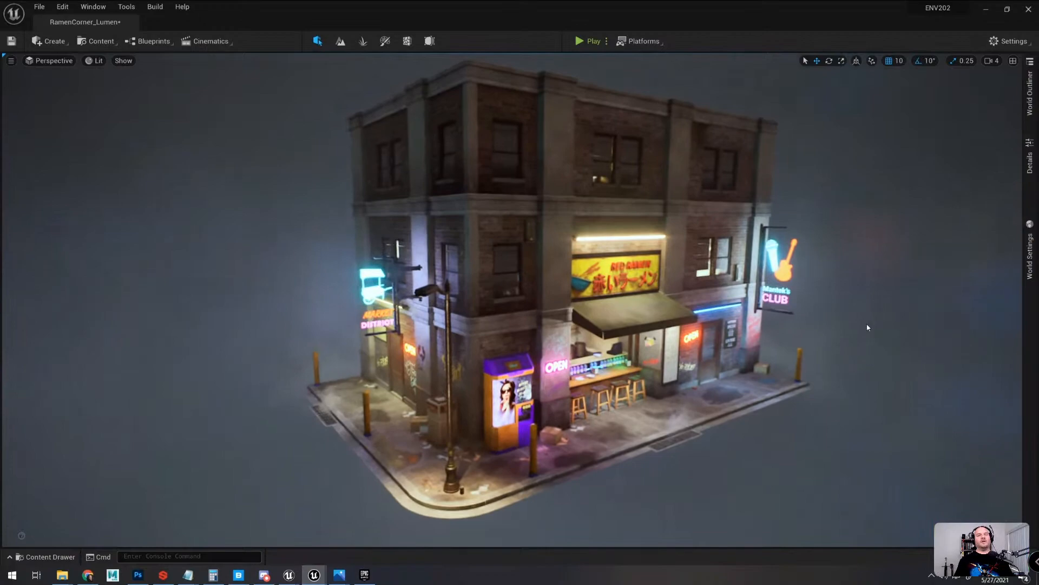
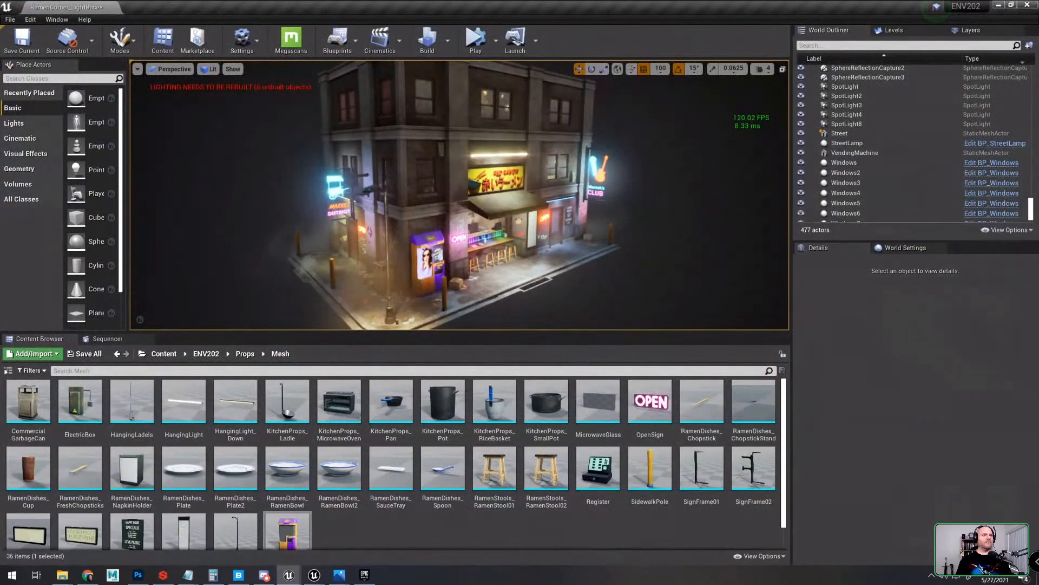
Step: Expand the UE4 ramen-corner viewport to full screen and display the editor icons around the vending machine
right_click_drag(643, 269, 595, 269)
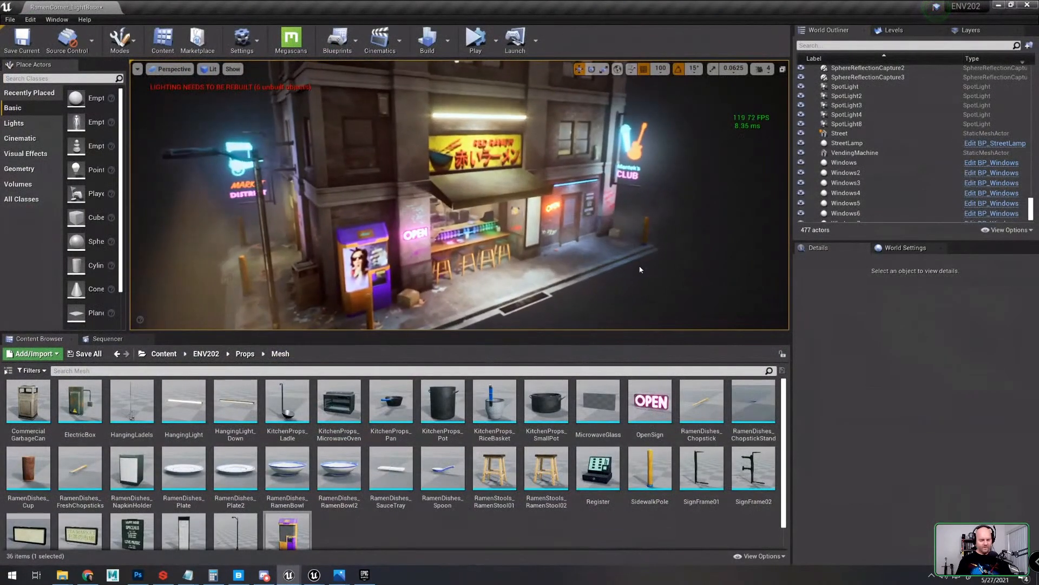
key("F11")
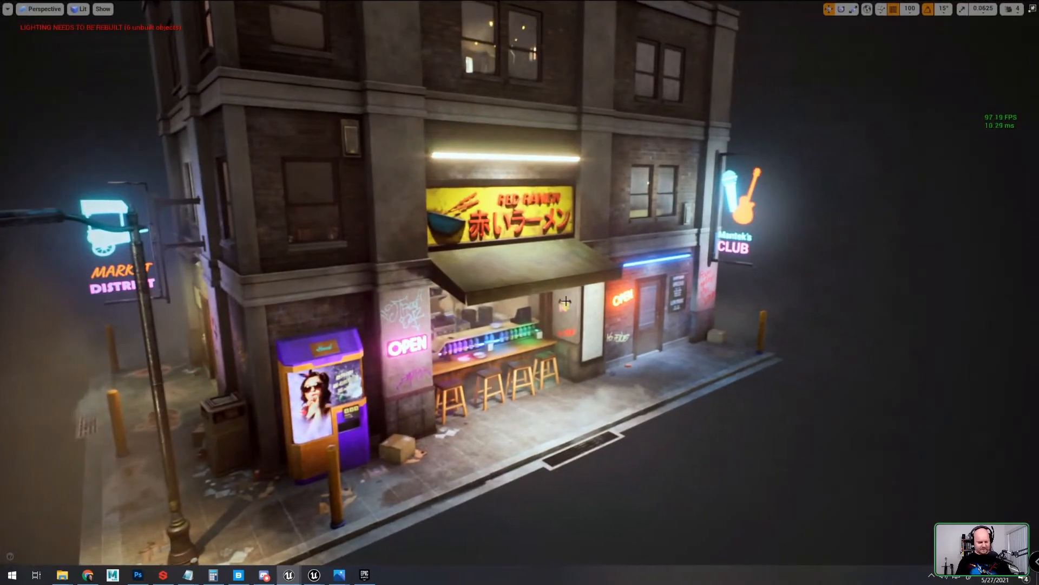
key("g")
right_click_drag(596, 269, 550, 272)
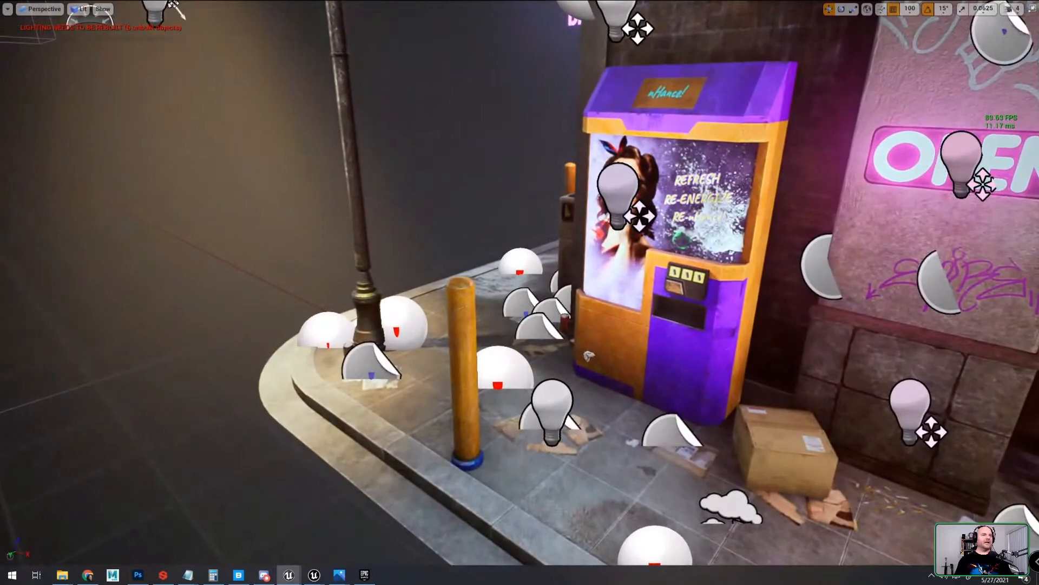
Step: Inspect the attenuation ranges of the point lights at the vending machine and on the pavement in front of it
left_click(628, 187)
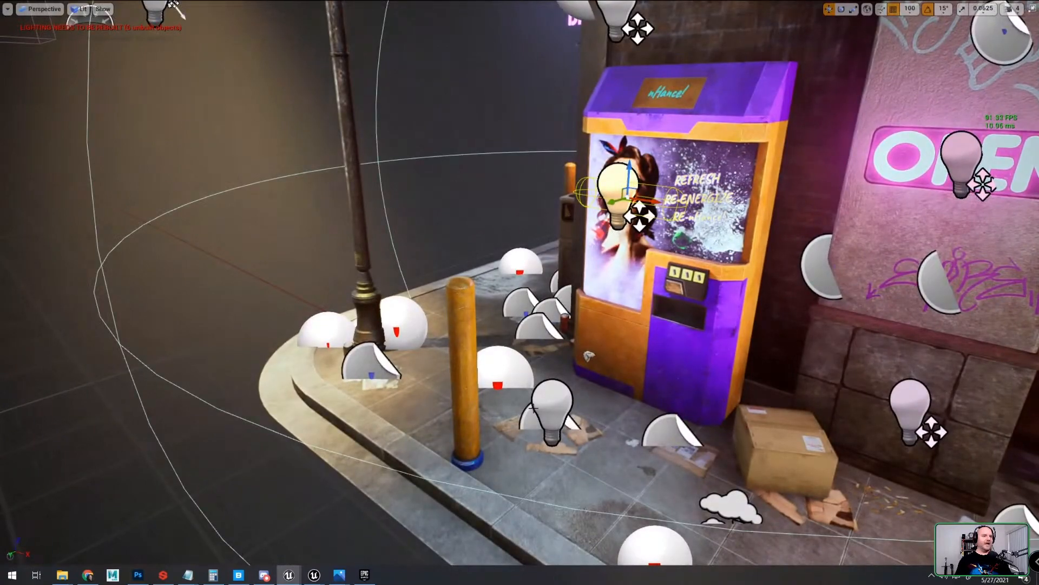
left_click(551, 406)
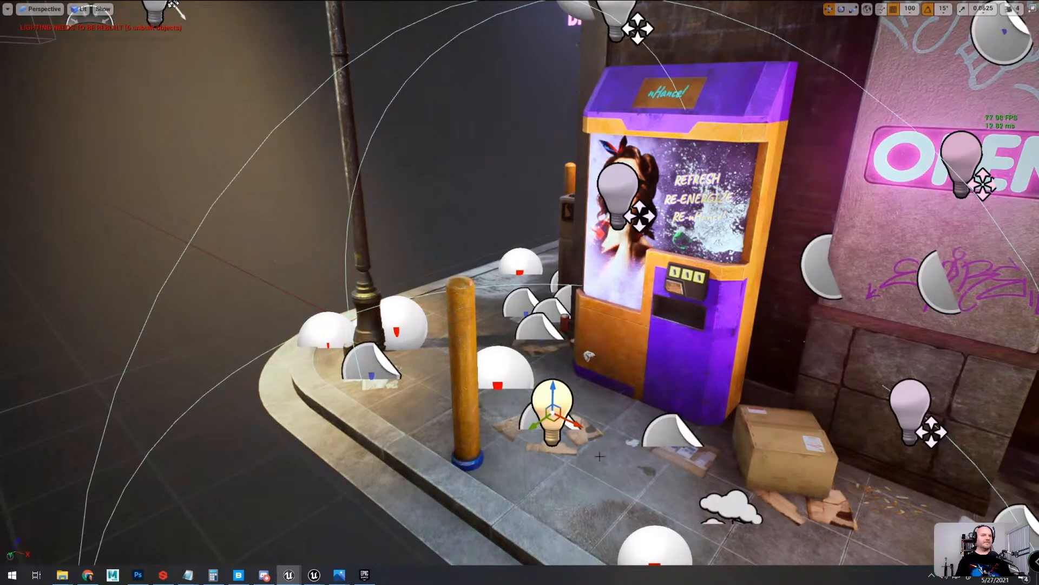
right_click_drag(173, 5, 173, 6)
right_click_drag(710, 327, 715, 354)
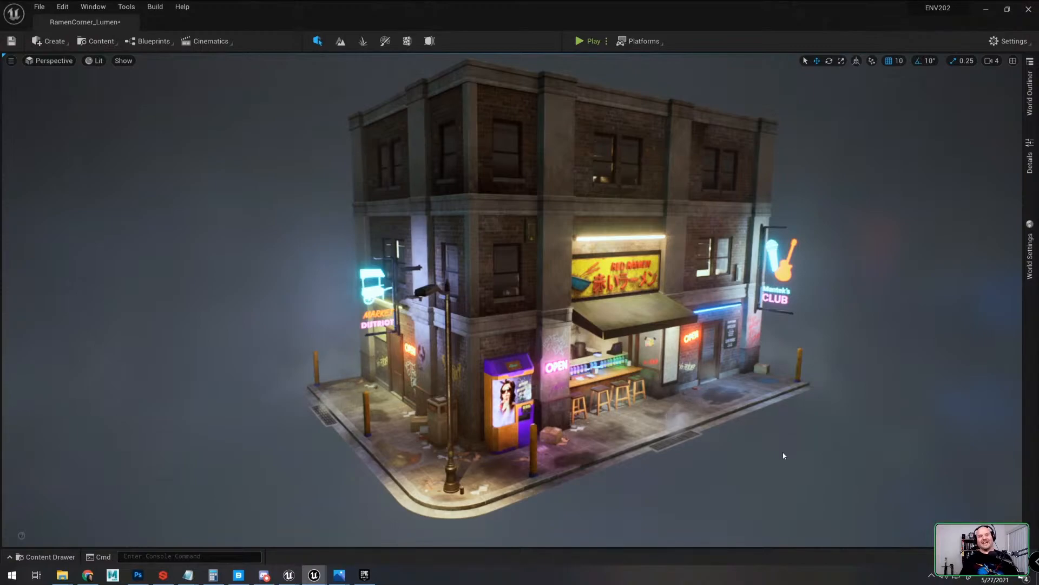
Step: Show the editor icons in the UE5 RamenCorner_Lumen level and review the Light details of the vending machine's point light
scroll(734, 427, "up", 5)
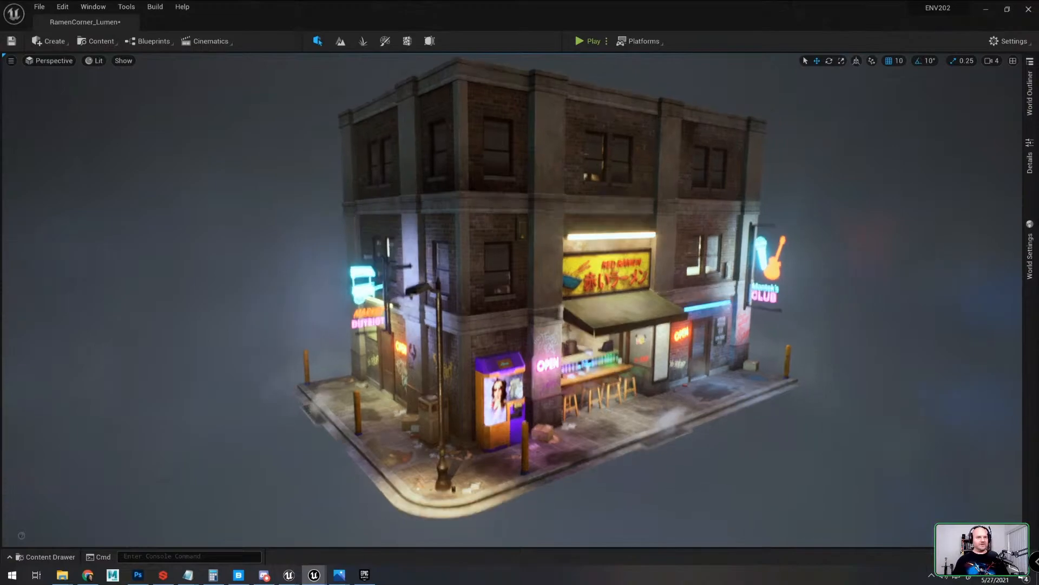
key("g")
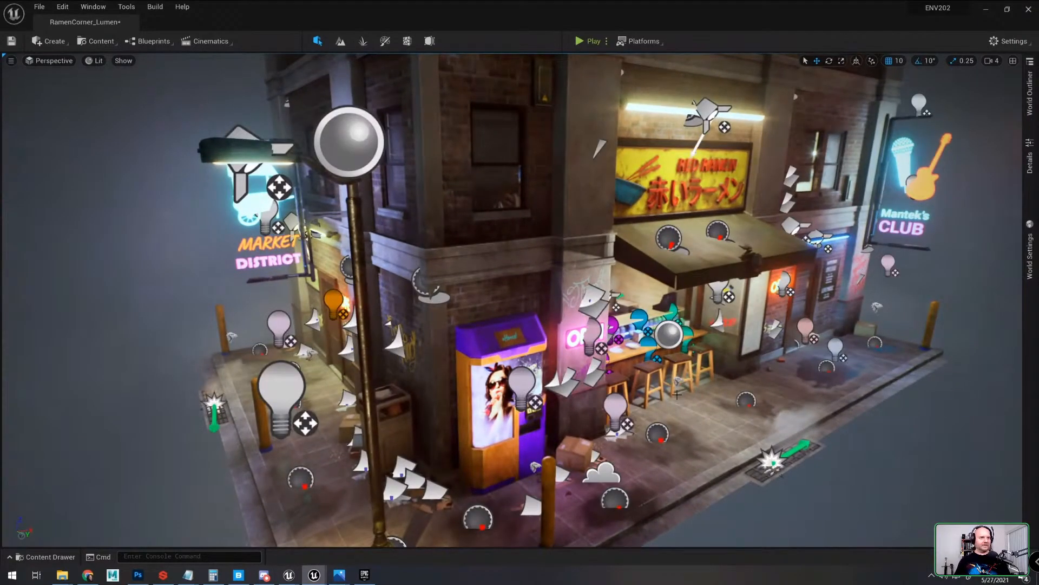
scroll(520, 300, "up", 6)
right_click_drag(520, 266, 544, 277)
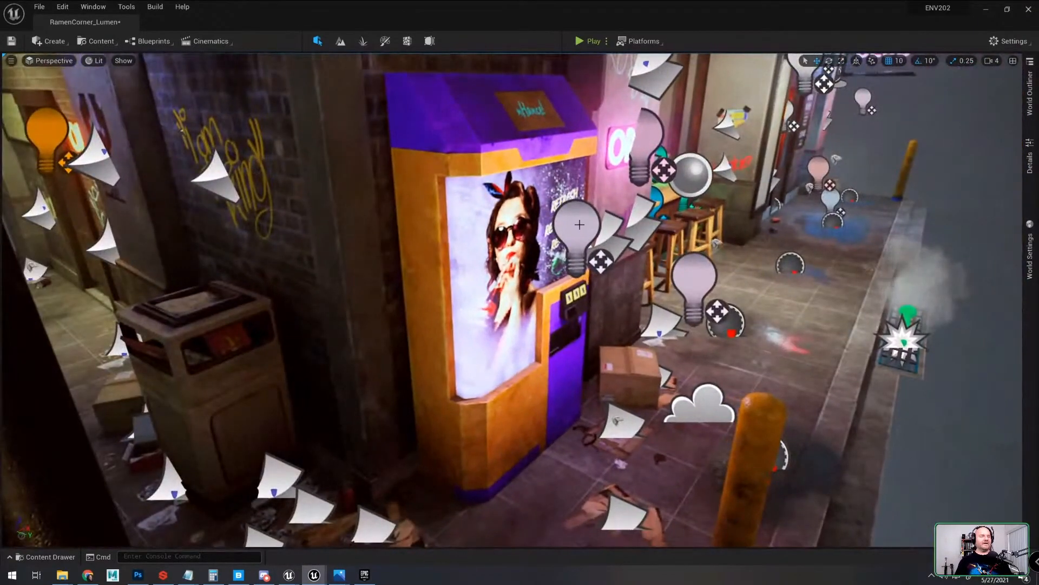
left_click(579, 230)
mouse_move(691, 372)
right_mouse_down()
mouse_move(684, 369)
mouse_move(673, 428)
mouse_move(691, 372)
right_mouse_up()
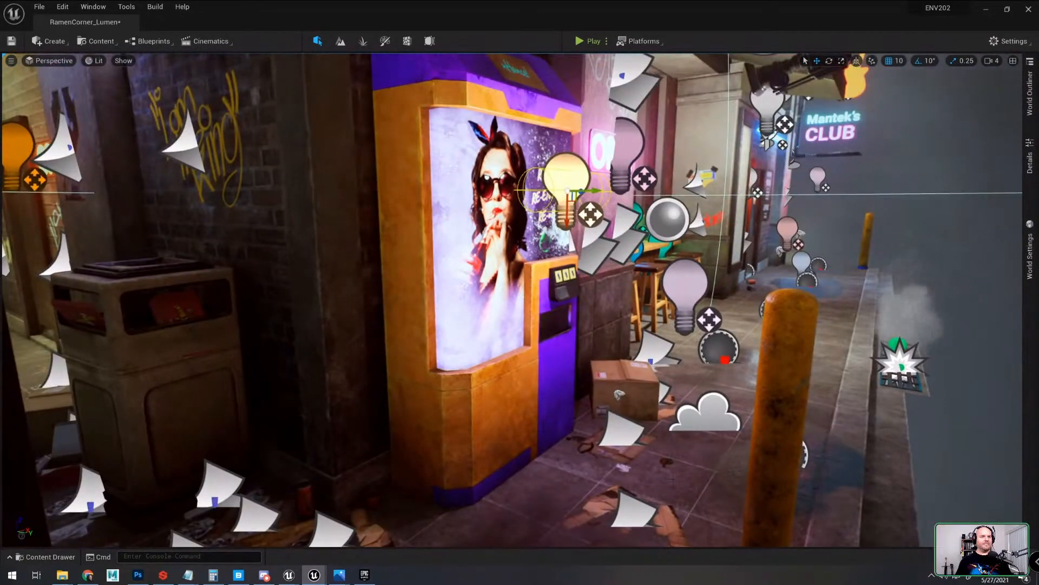
left_click(1030, 157)
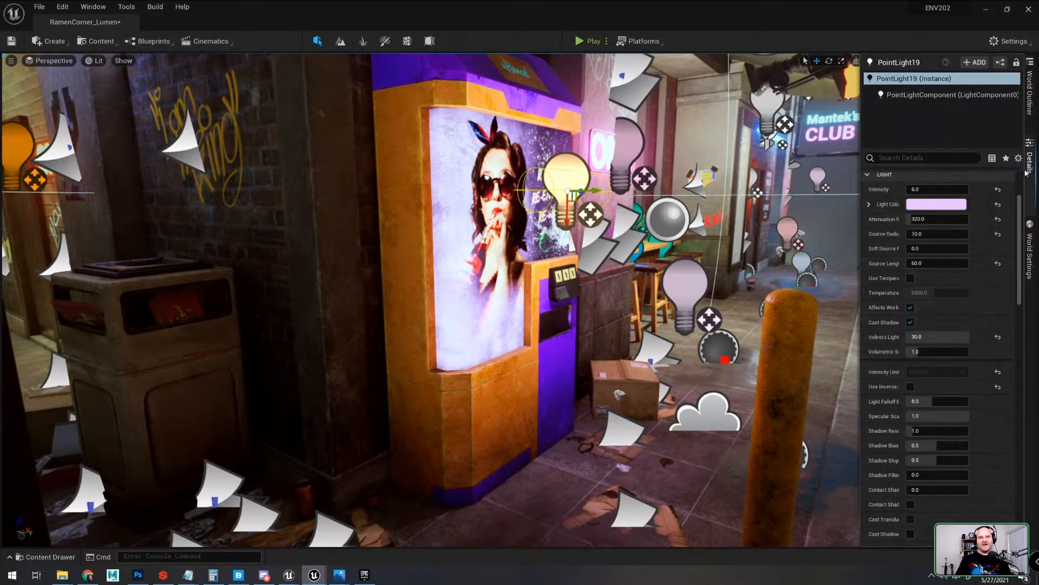
left_click(1035, 184)
Step: Examine the vending machine light's attenuation range from farther away, deselect it and look over the whole building
key("s")
right_click_drag(308, 259, 271, 292)
key("d")
right_click_drag(783, 293, 668, 288)
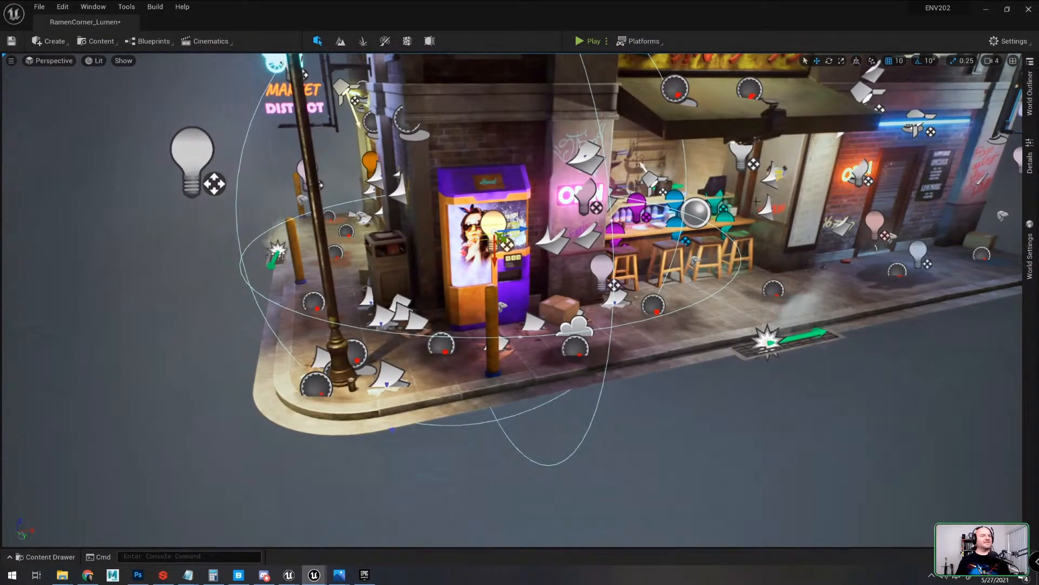
scroll(614, 262, "down", 3)
right_click_drag(613, 261, 590, 282)
key("Escape")
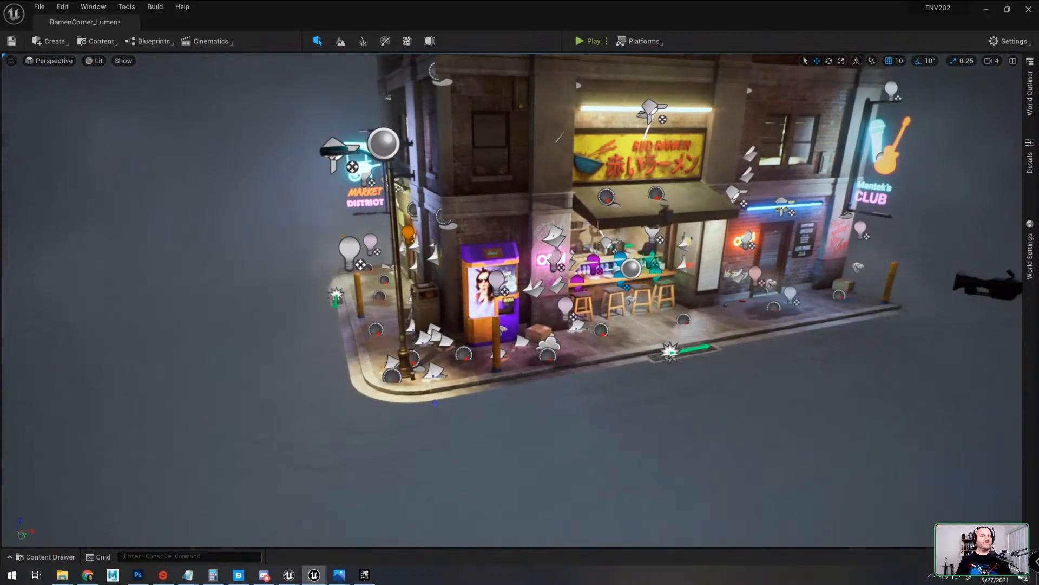
scroll(598, 242, "up", 2)
right_click_drag(598, 242, 577, 238)
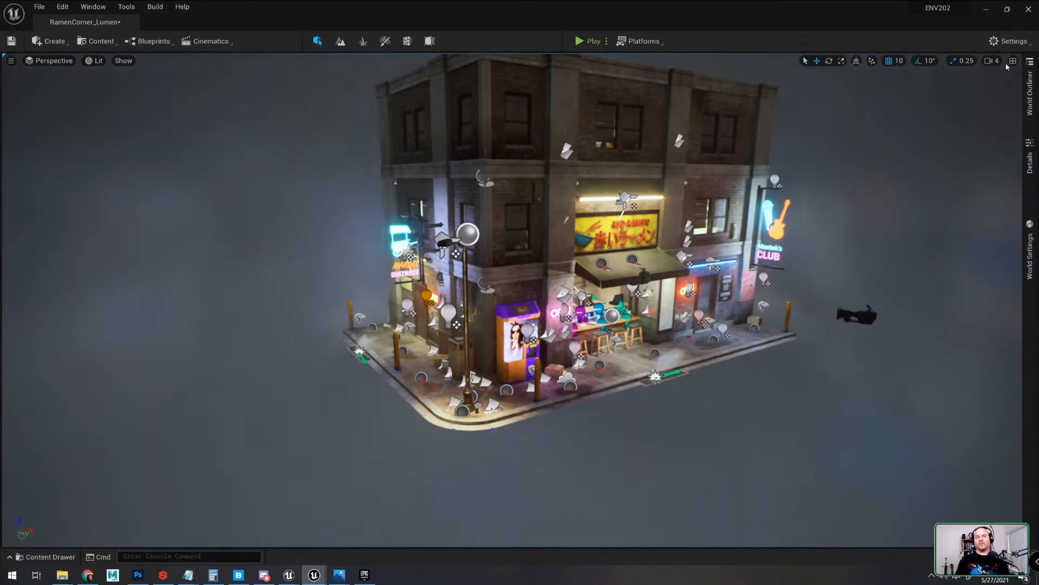
Step: Reselect the vending machine's point light and examine the description of its Indirect Lighting Intensity
left_click(1030, 162)
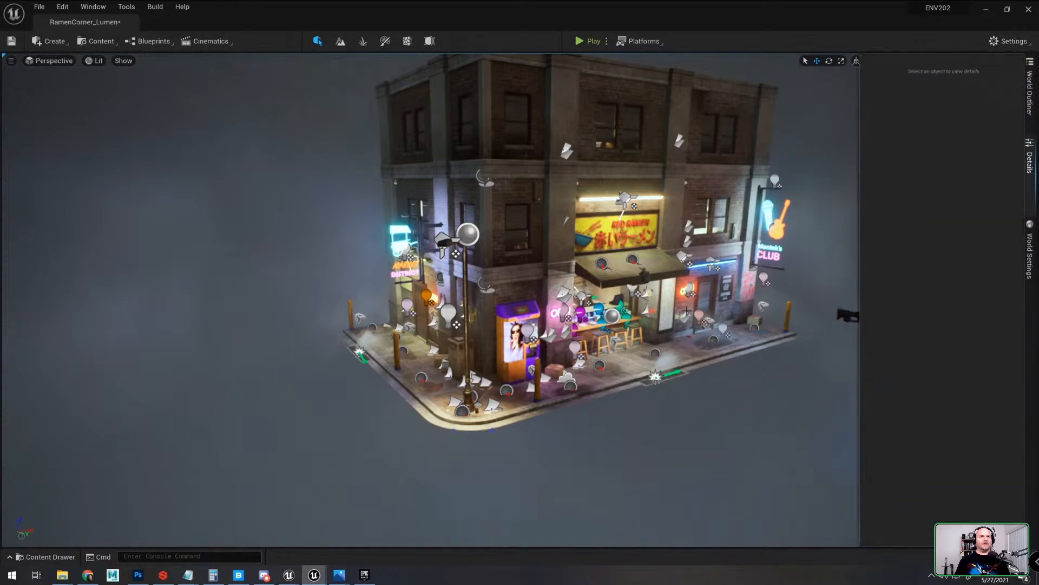
left_click(528, 329)
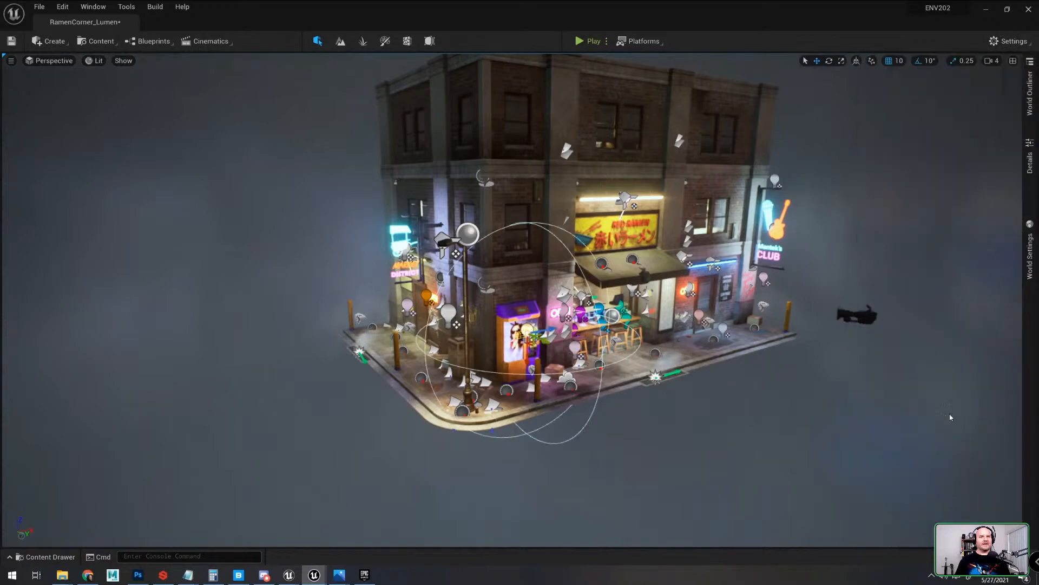
left_click(1028, 162)
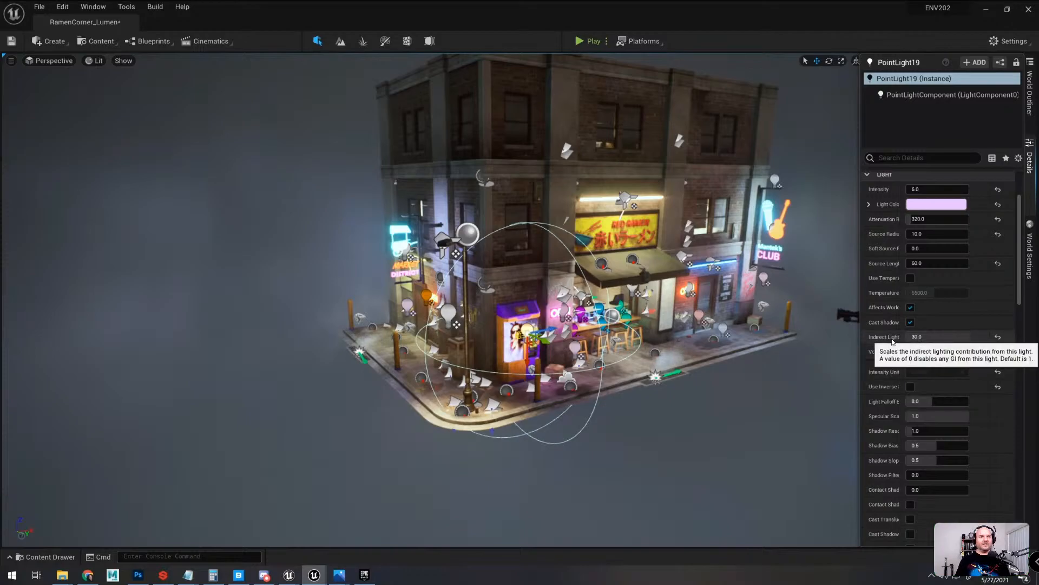
Step: Duplicate the vending machine's point light, try the copy along the storefront and club wall, and delete it
right_click_drag(649, 335, 542, 341)
left_click_drag(663, 258, 887, 272, "alt")
right_click_drag(888, 273, 942, 275)
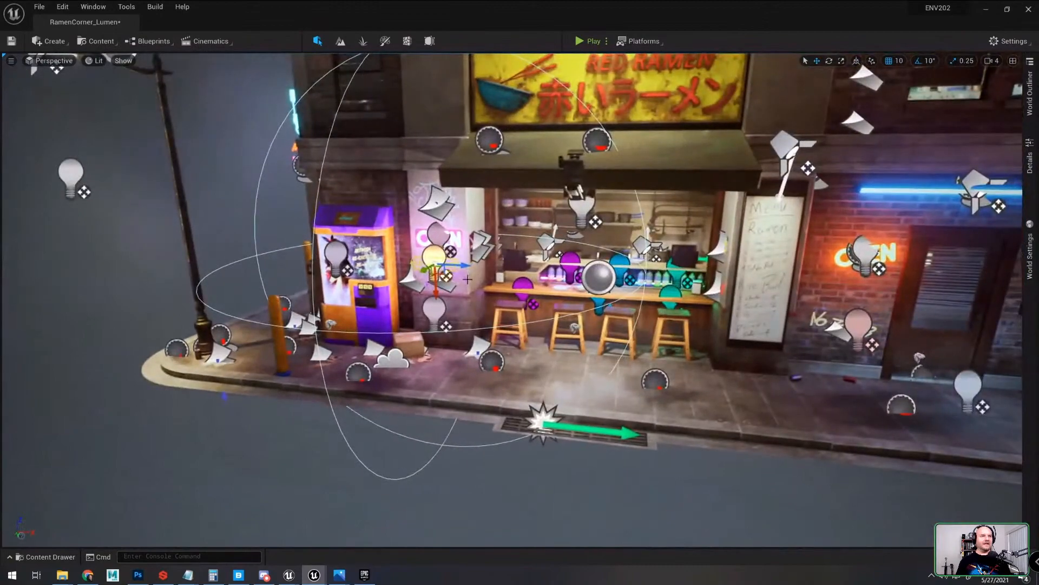
left_click_drag(470, 269, 847, 314)
key("f")
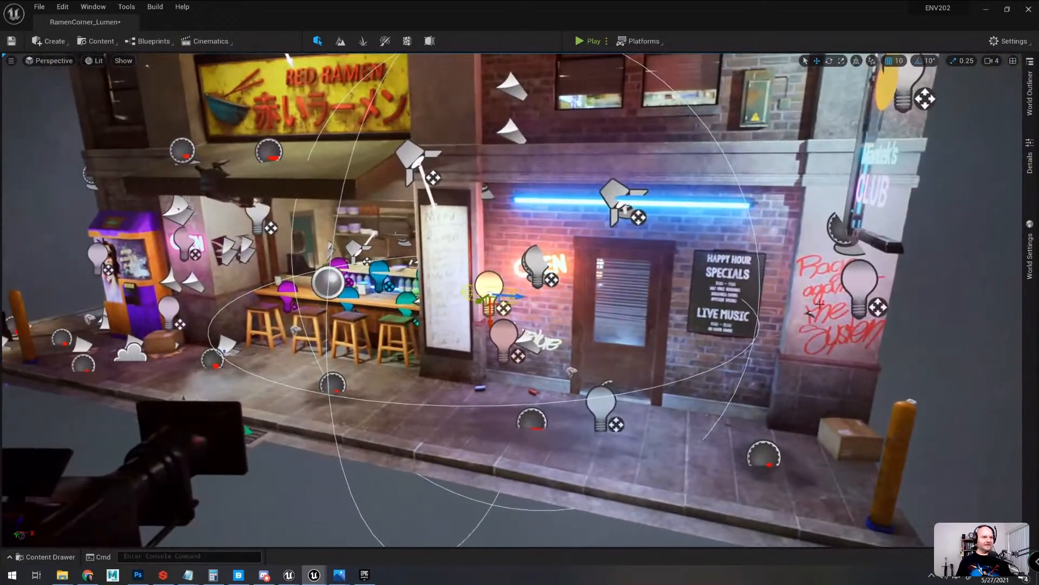
left_click_drag(509, 296, 409, 285)
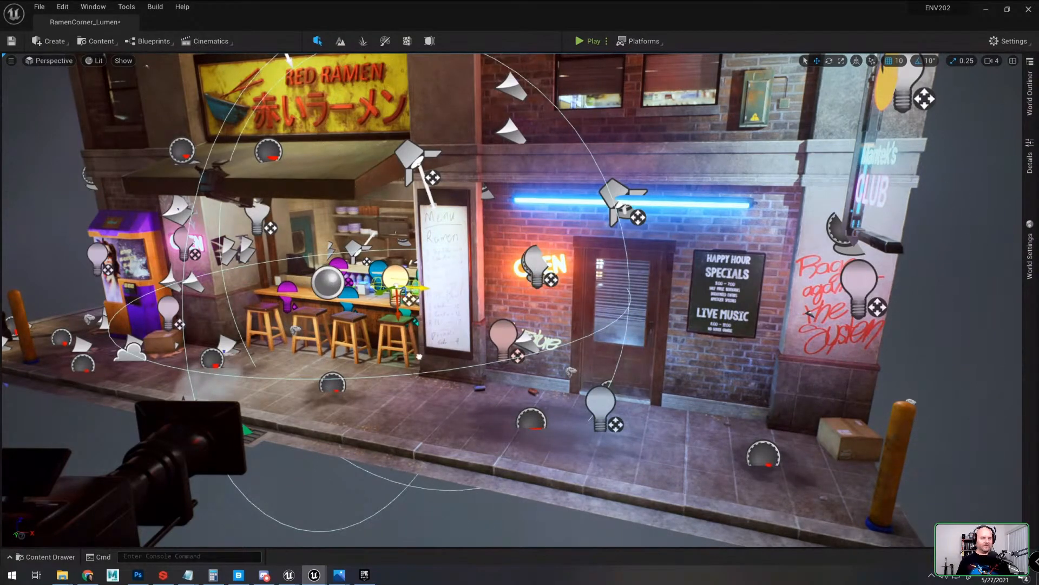
key("Delete")
Step: Hide the editor icons and look at the whole building and the club storefront
right_click_drag(499, 286, 552, 298)
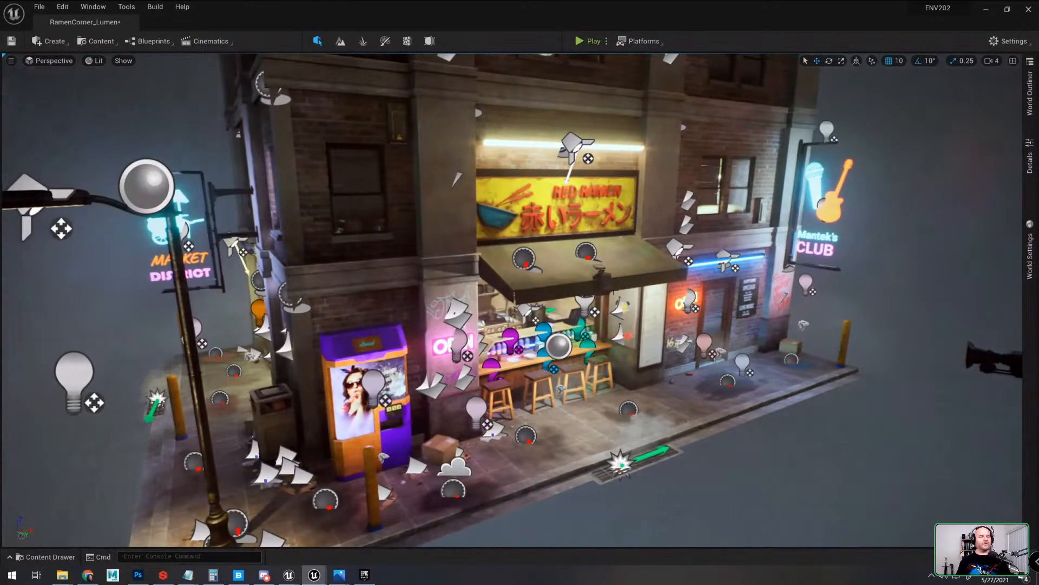
key("g")
right_click_drag(598, 271, 617, 258)
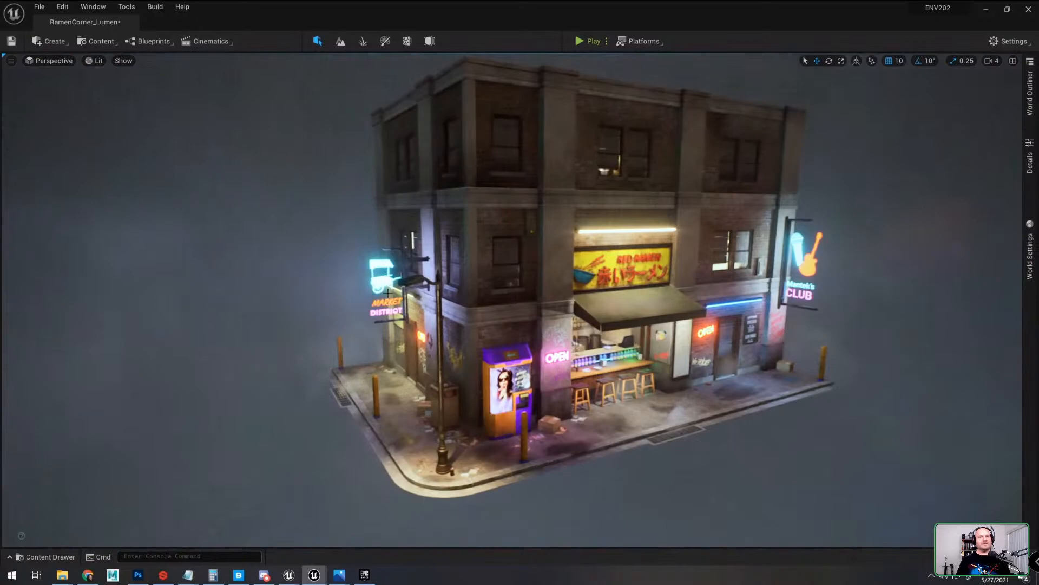
right_click_drag(394, 291, 524, 338)
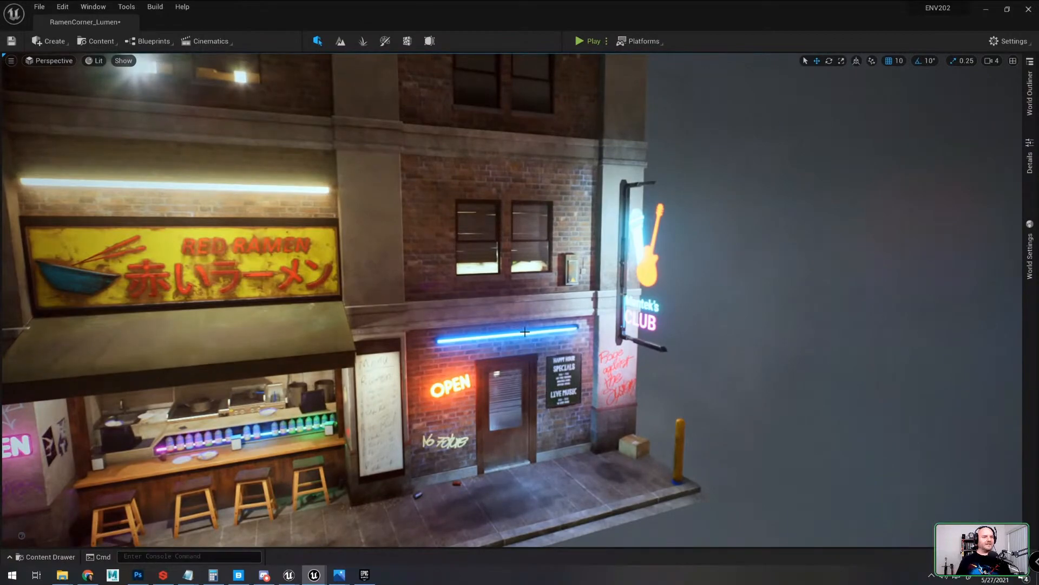
Step: Frame the blue neon tube above the club door, show the editor icons and inspect the spot light placed at it
left_click(524, 331)
key("f")
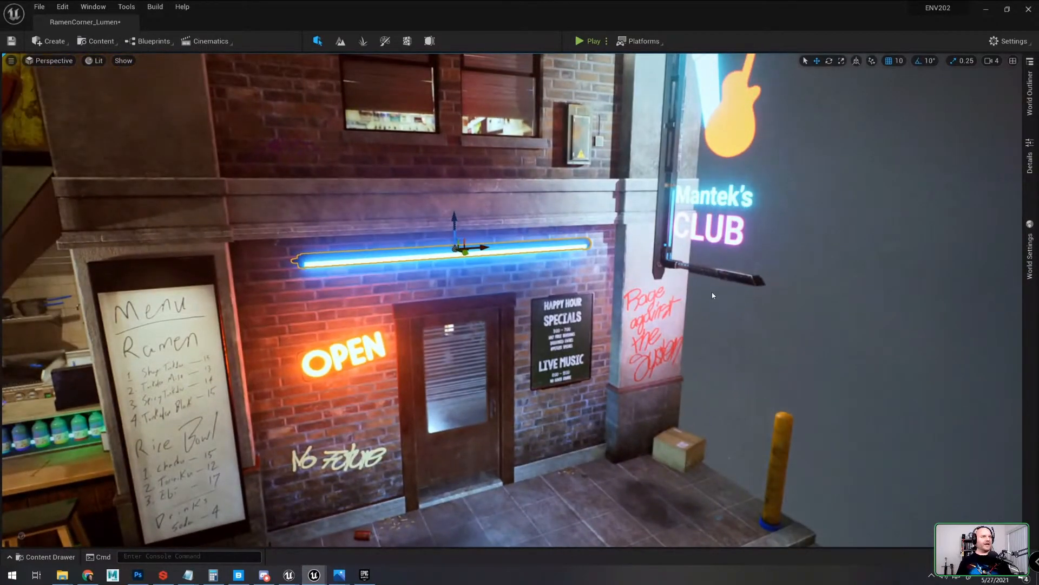
key("g")
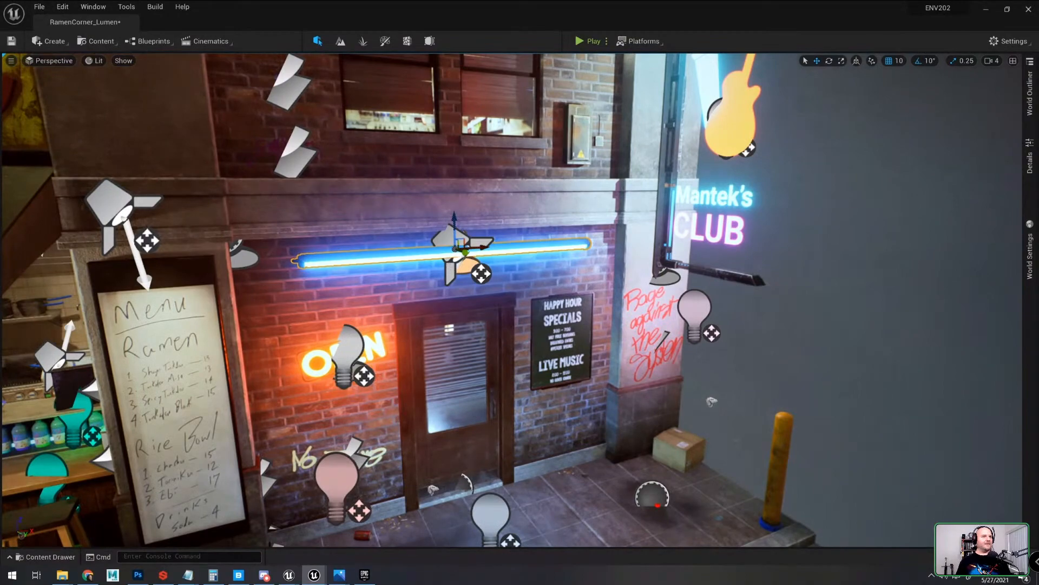
left_click(450, 266)
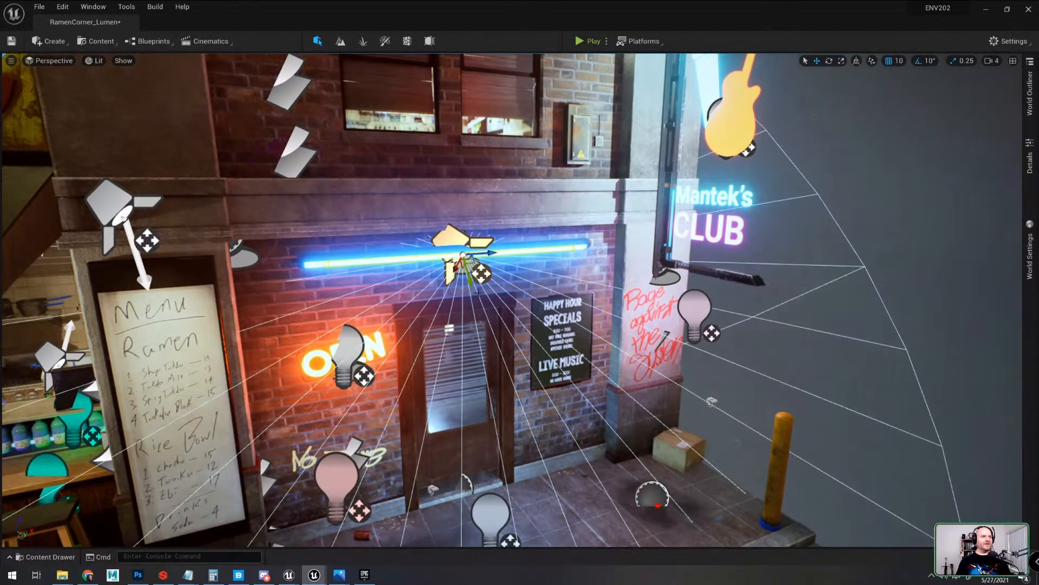
mouse_move(580, 266)
right_mouse_down()
mouse_move(597, 271)
mouse_move(593, 278)
right_mouse_up()
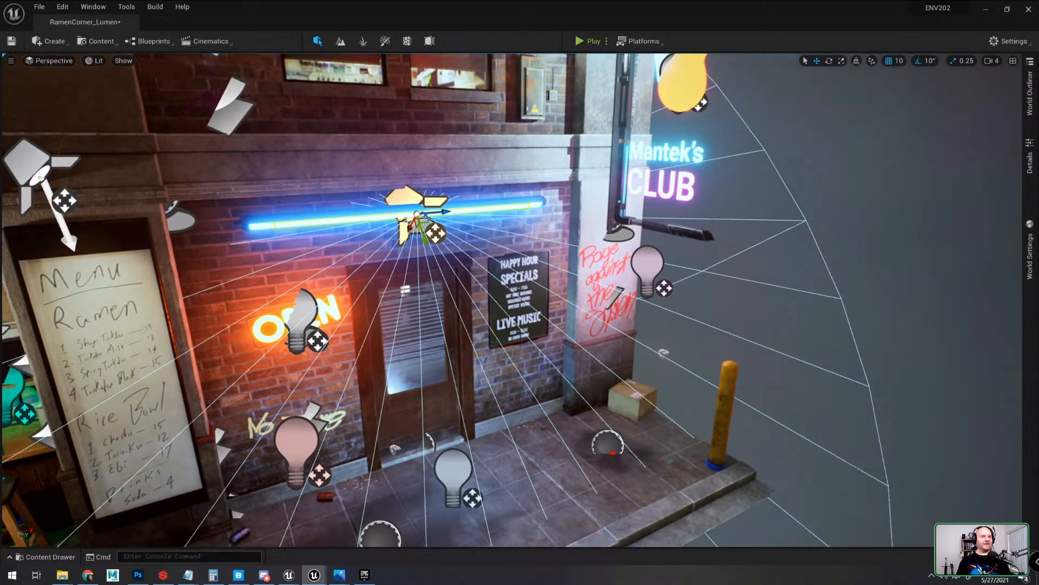
Step: Duplicate the blue neon tube above the club door and lower the copy to just above the pavement
left_click(324, 221)
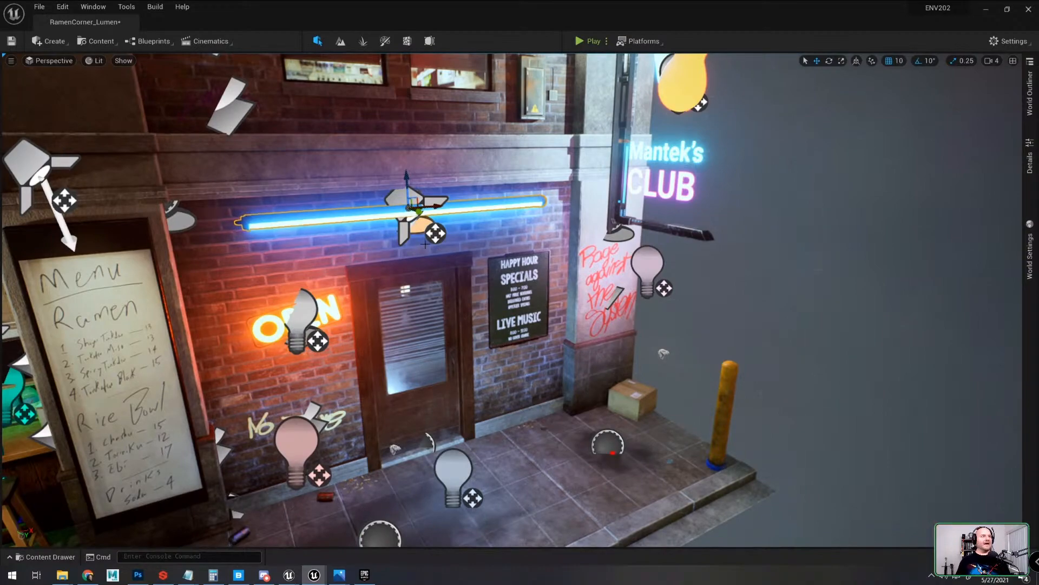
right_click_drag(565, 228, 607, 231)
left_click_drag(487, 204, 657, 235, "alt")
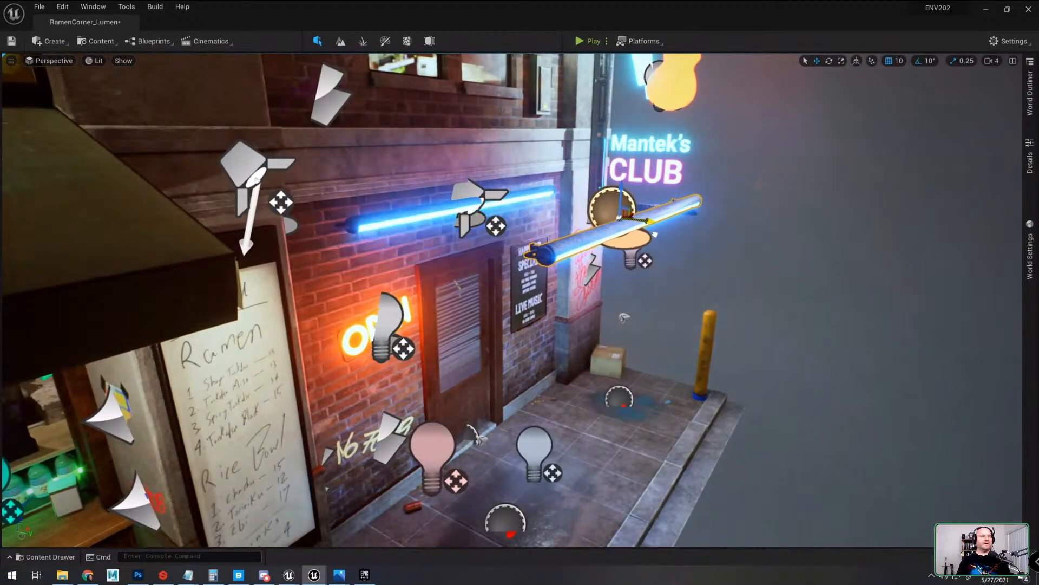
left_click_drag(620, 187, 607, 401, "alt")
right_click_drag(607, 403, 565, 305)
left_click_drag(584, 239, 316, 434)
right_click_drag(315, 434, 518, 349)
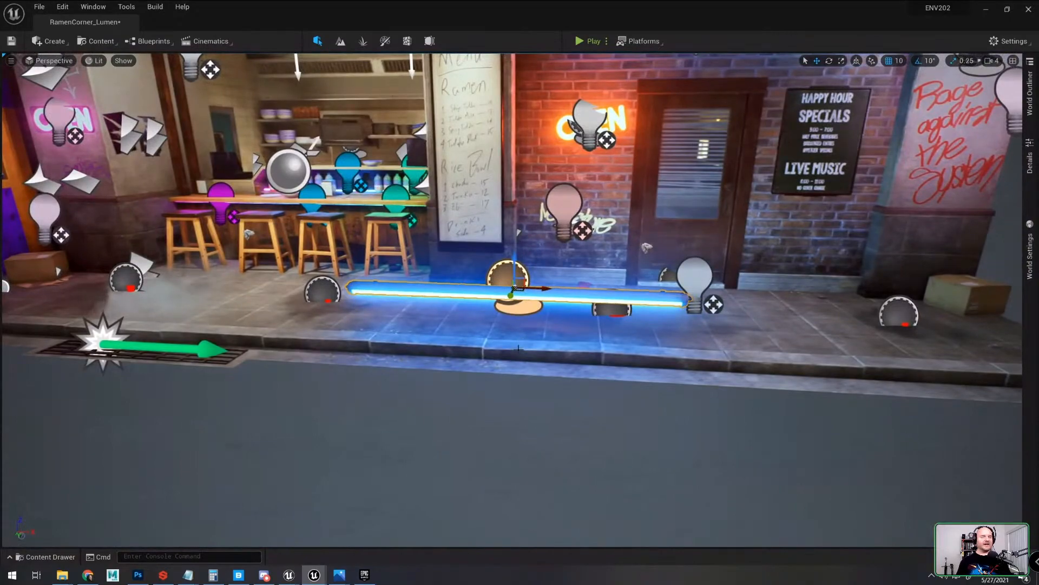
Step: Set the Light Intensity of the copied blue neon light to 100
left_click(1030, 162)
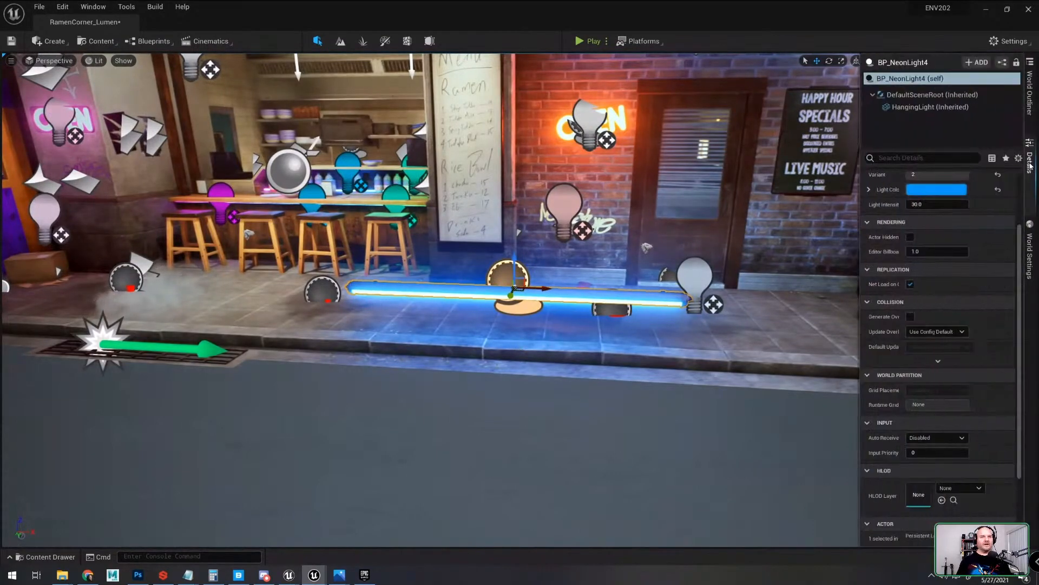
scroll(942, 244, "up", 5)
scroll(638, 283, "up", 4)
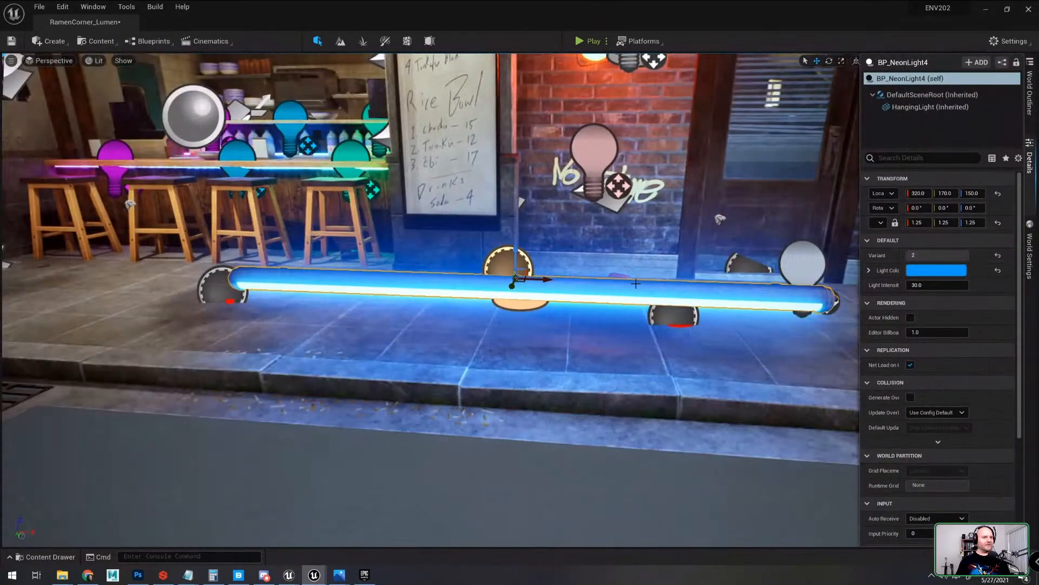
left_click(934, 284)
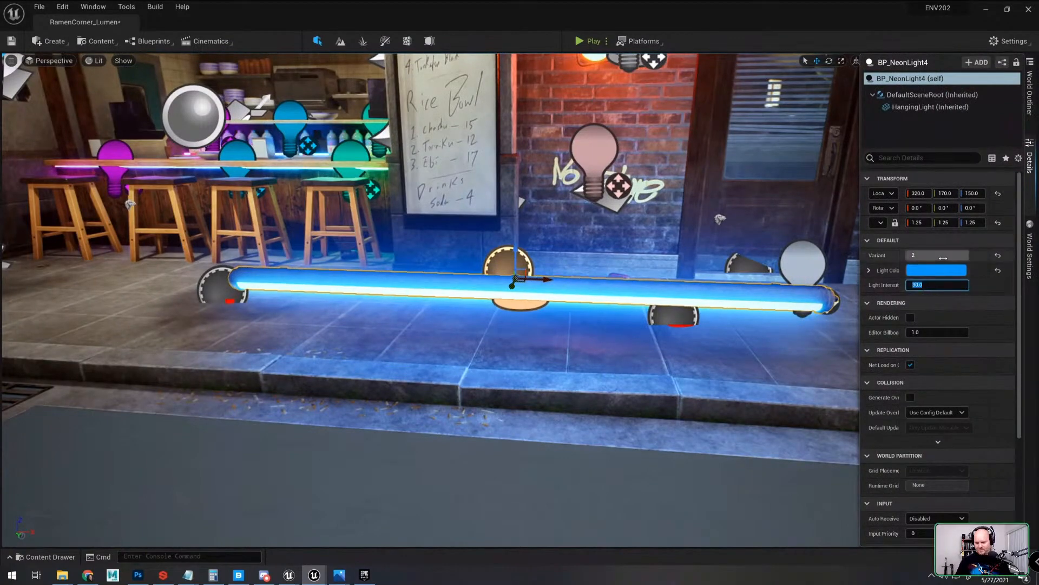
type("10")
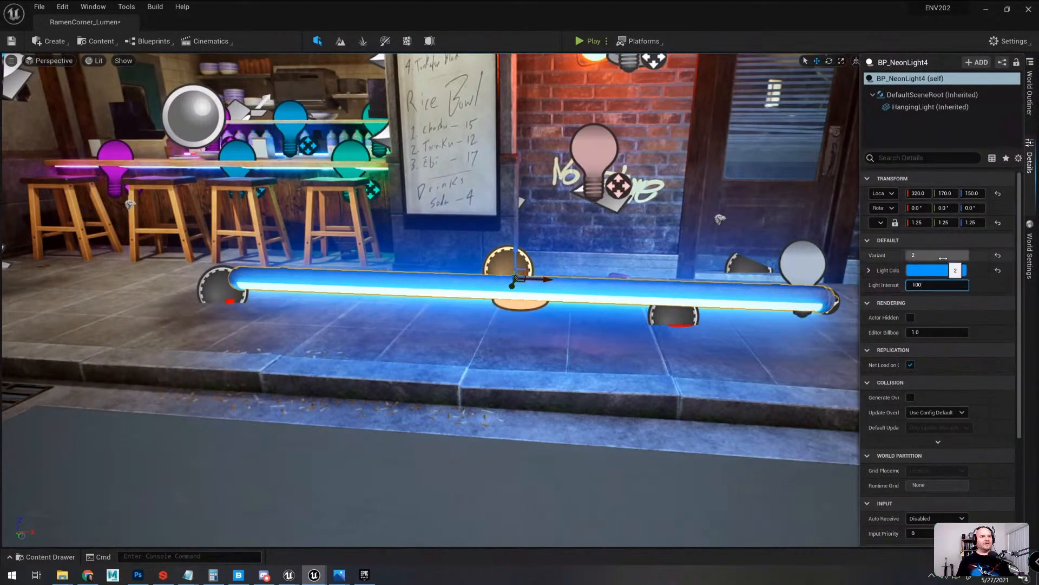
type("0")
key("Return")
Step: Scale the copied neon light across its width into a broad panel extending over the curb
right_click_drag(550, 289, 551, 289)
left_click_drag(373, 261, 617, 291)
right_click_drag(617, 291, 346, 298)
left_click_drag(515, 308, 547, 346)
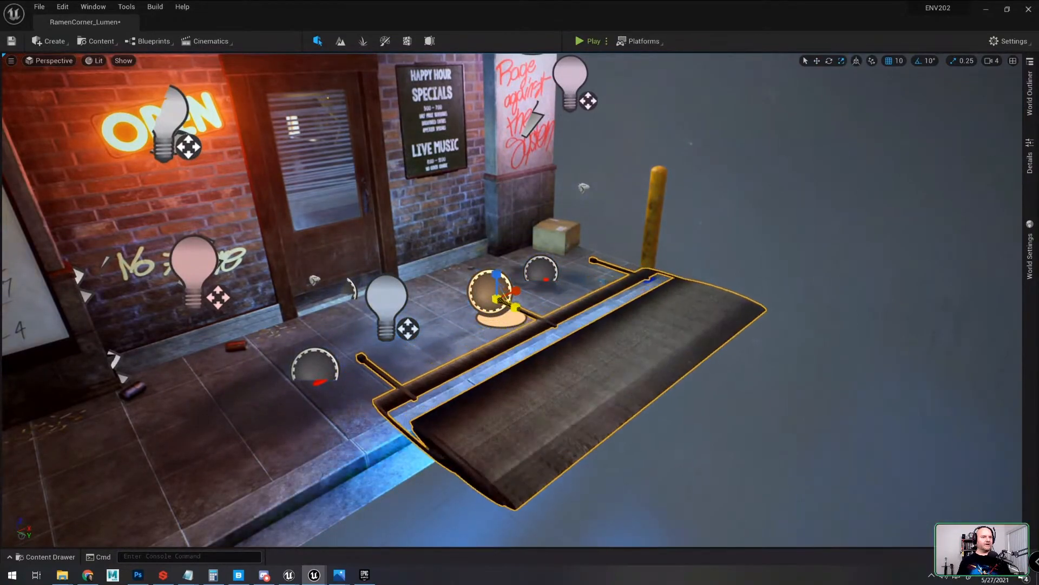
Step: Raise the widened neon panel from the curb up to the height of the neon tube above the club door
mouse_move(876, 425)
right_mouse_down()
mouse_move(845, 417)
mouse_move(888, 433)
mouse_move(872, 423)
right_mouse_up()
left_click_drag(593, 262, 452, 94)
mouse_move(597, 216)
right_mouse_down()
mouse_move(597, 196)
mouse_move(597, 208)
mouse_move(609, 199)
right_mouse_up()
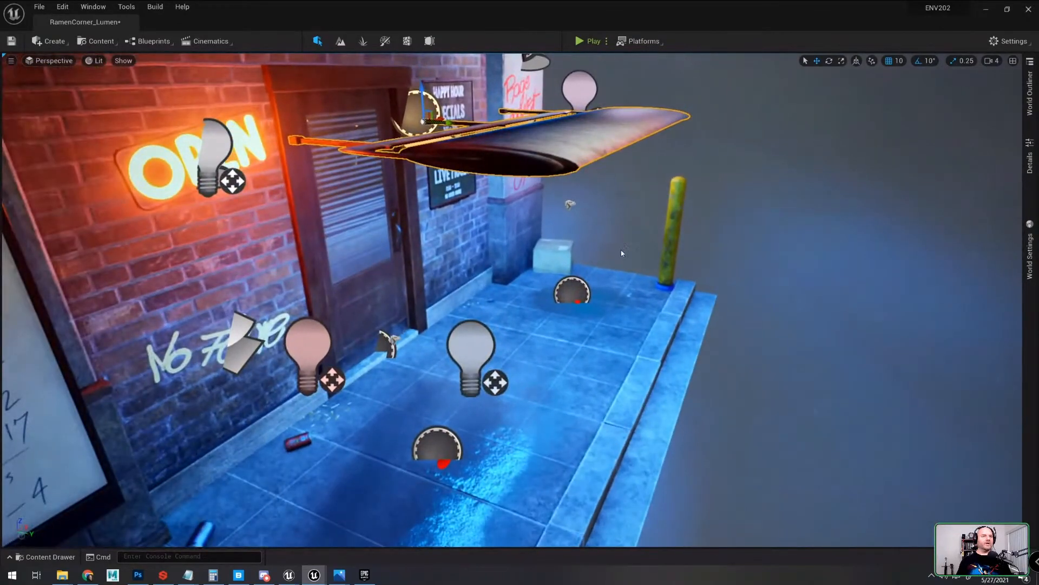
right_click_drag(622, 253, 547, 244)
right_click_drag(682, 267, 673, 267)
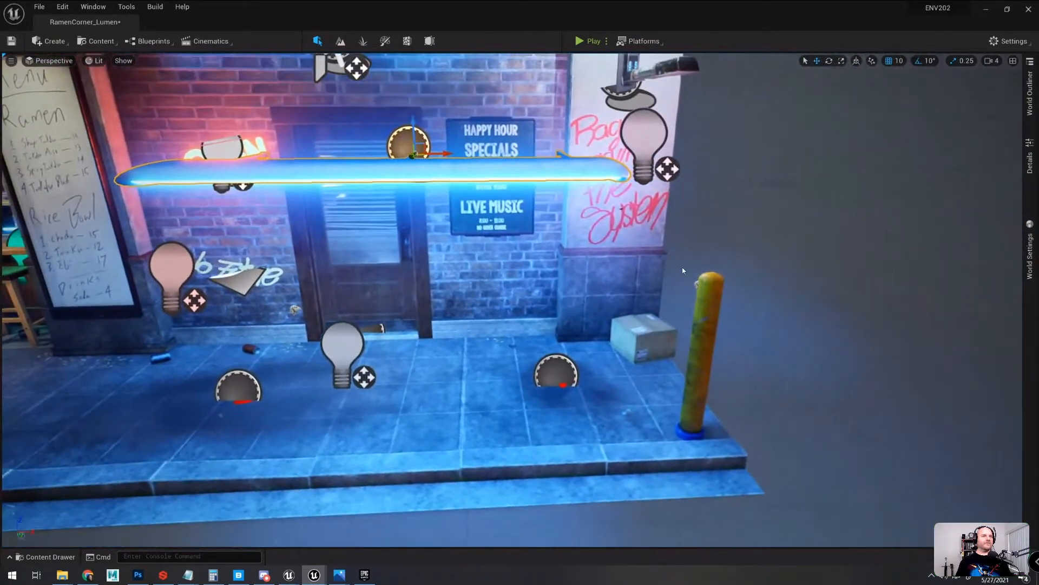
right_click_drag(789, 281, 694, 274)
mouse_move(512, 226)
right_mouse_down()
mouse_move(536, 227)
mouse_move(512, 226)
right_mouse_up()
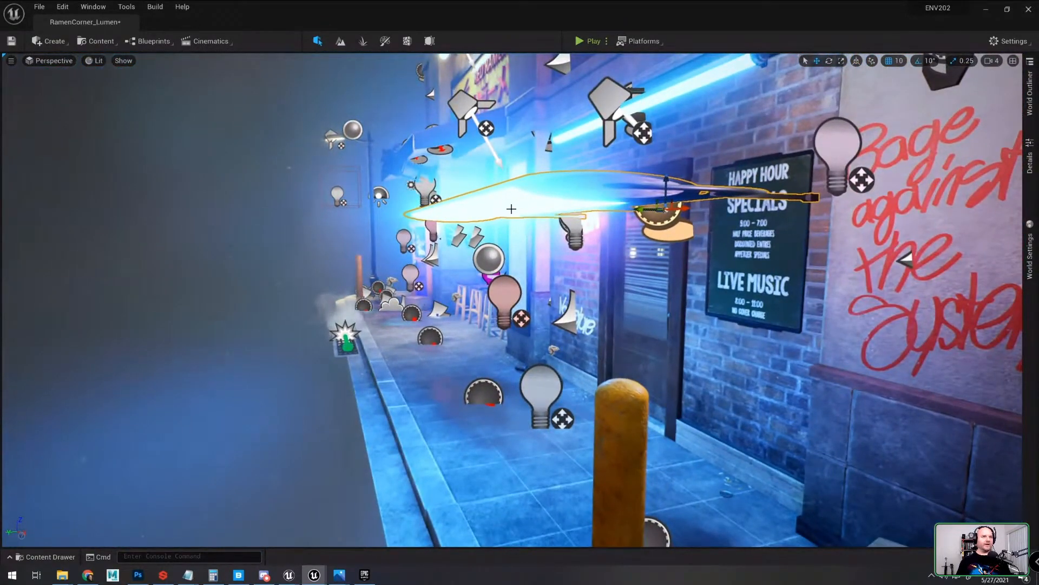
right_click_drag(529, 215, 606, 224)
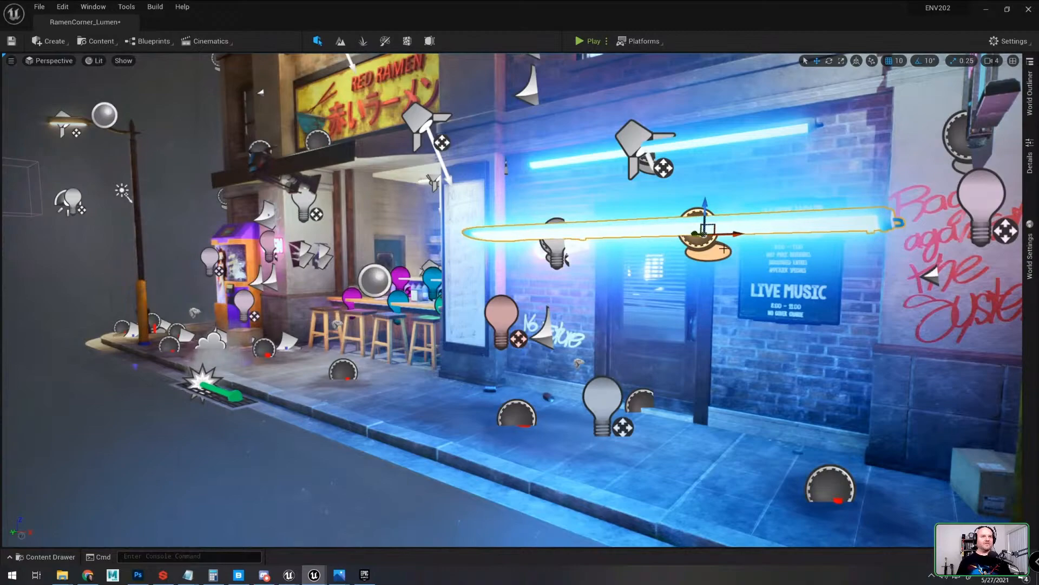
left_click_drag(705, 208, 668, 112)
right_click_drag(668, 113, 647, 127)
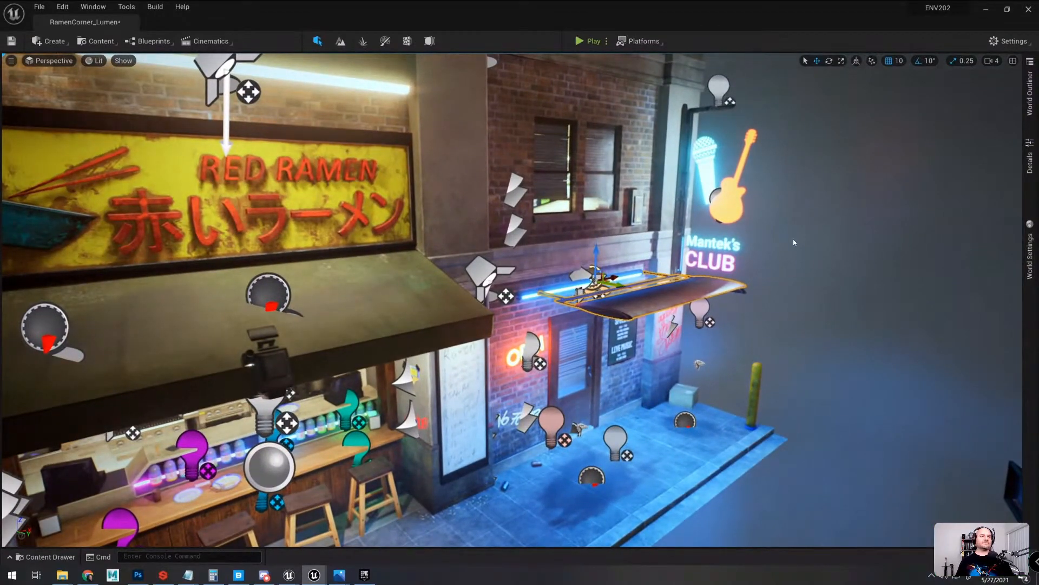
Step: Delete the widened copy of the neon light, leaving the original tube, and view the whole building corner
mouse_move(816, 249)
right_mouse_down()
mouse_move(785, 236)
mouse_move(834, 245)
mouse_move(811, 254)
right_mouse_up()
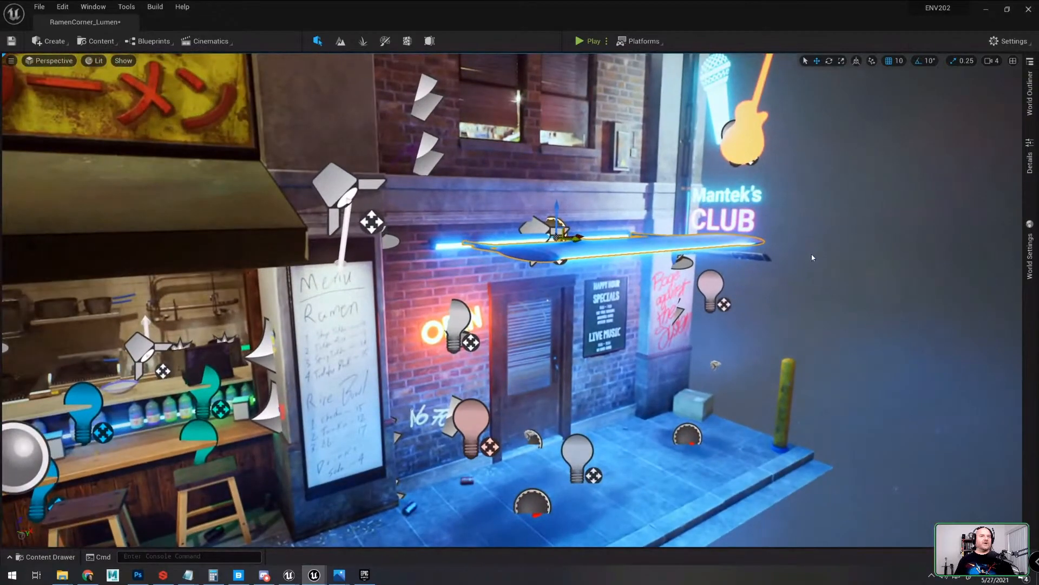
key("Delete")
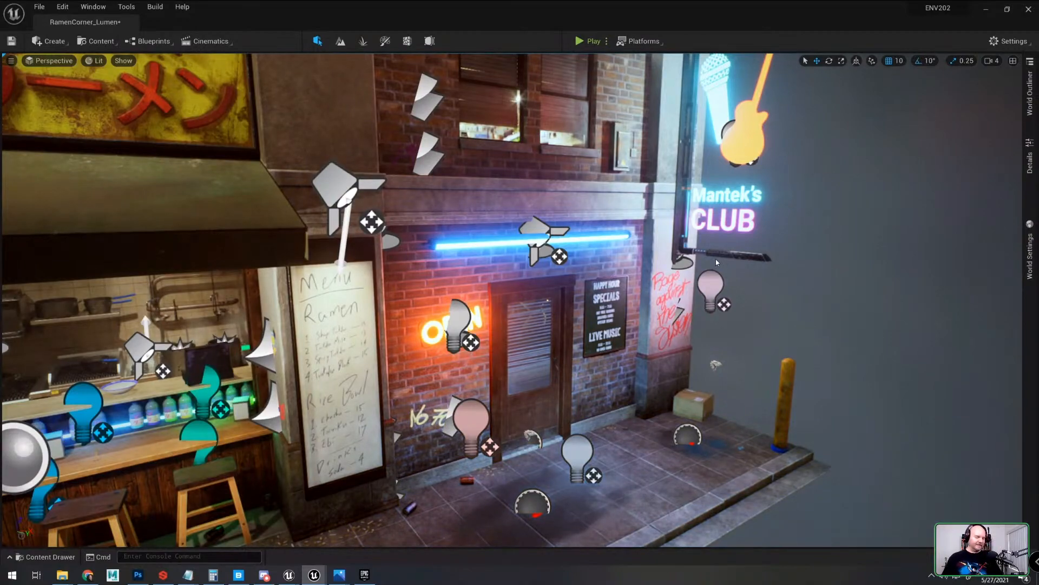
right_click_drag(781, 264, 715, 267)
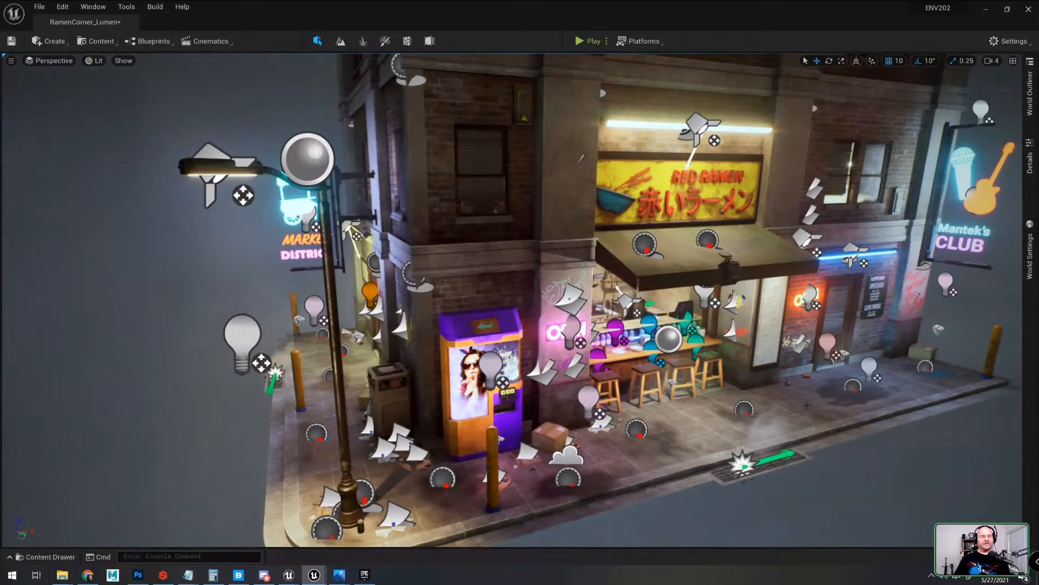
Step: Create a new level from the template with a checkered floor and sky, without saving the changes to RamenCorner_Lumen
left_click(39, 6)
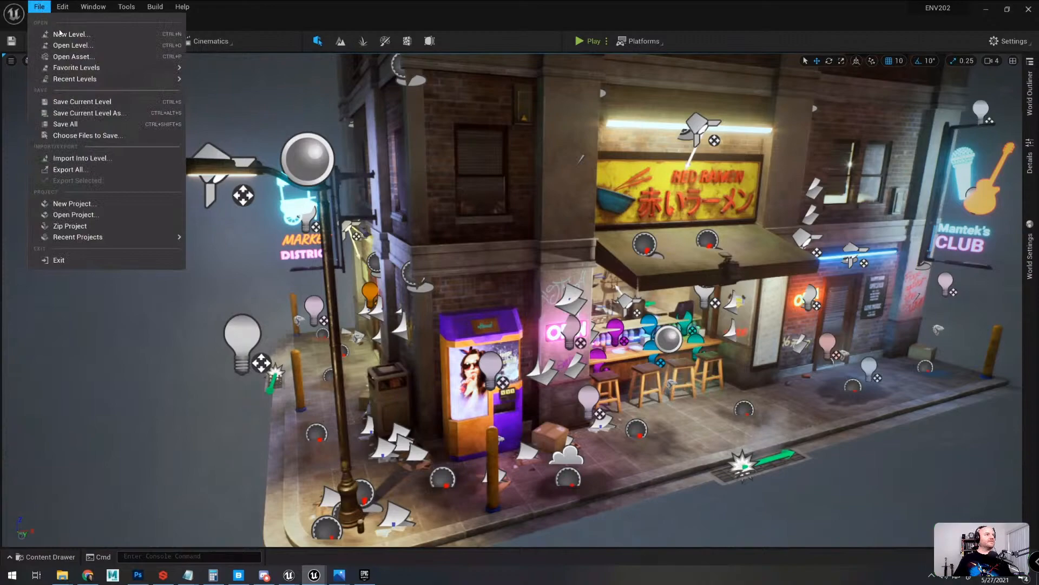
left_click(68, 34)
left_click(433, 319)
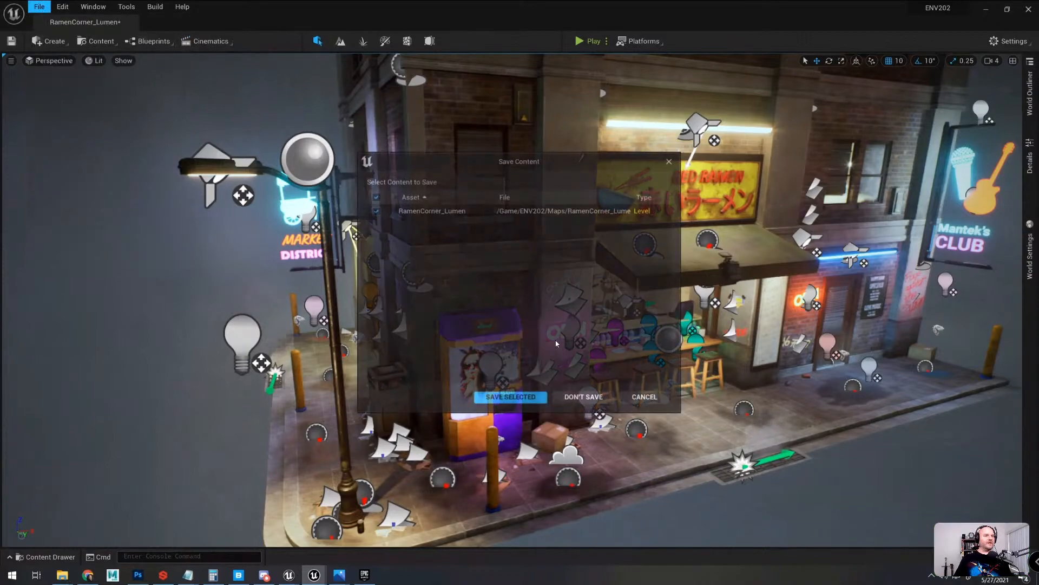
left_click(584, 398)
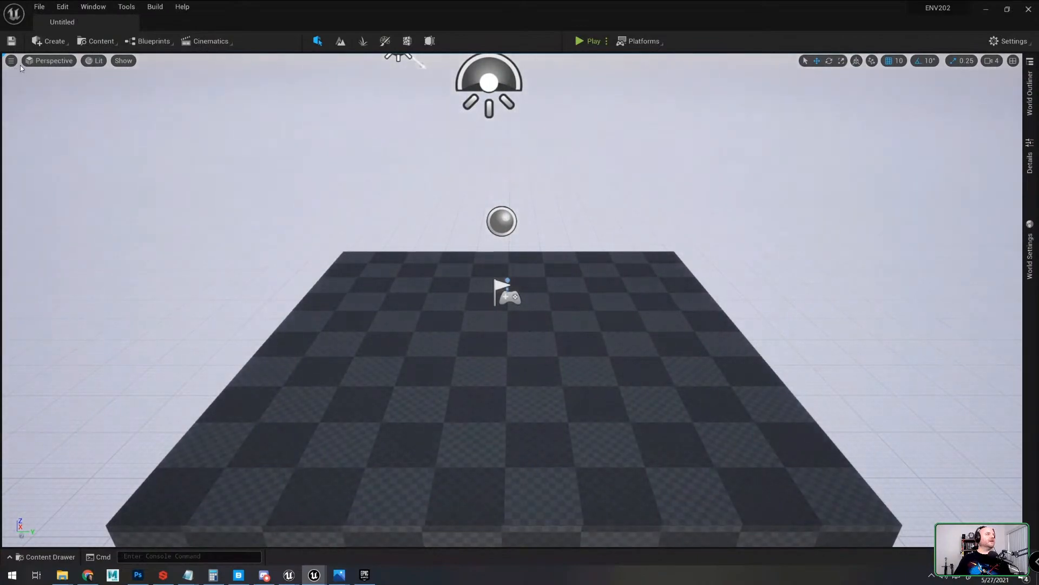
Step: Show the Place Actors list beside the viewport and narrow it
left_click(111, 47)
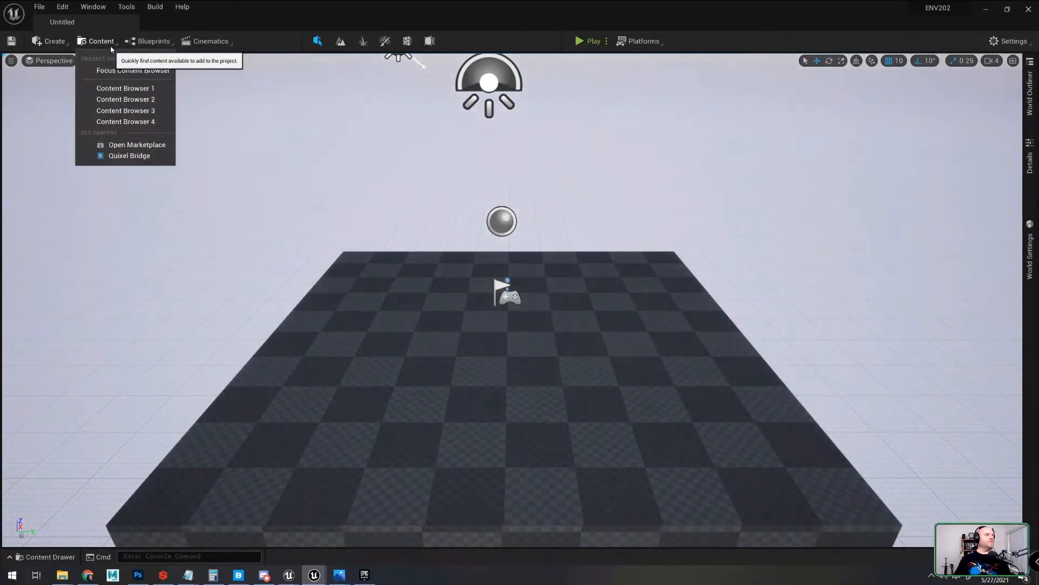
left_click(57, 41)
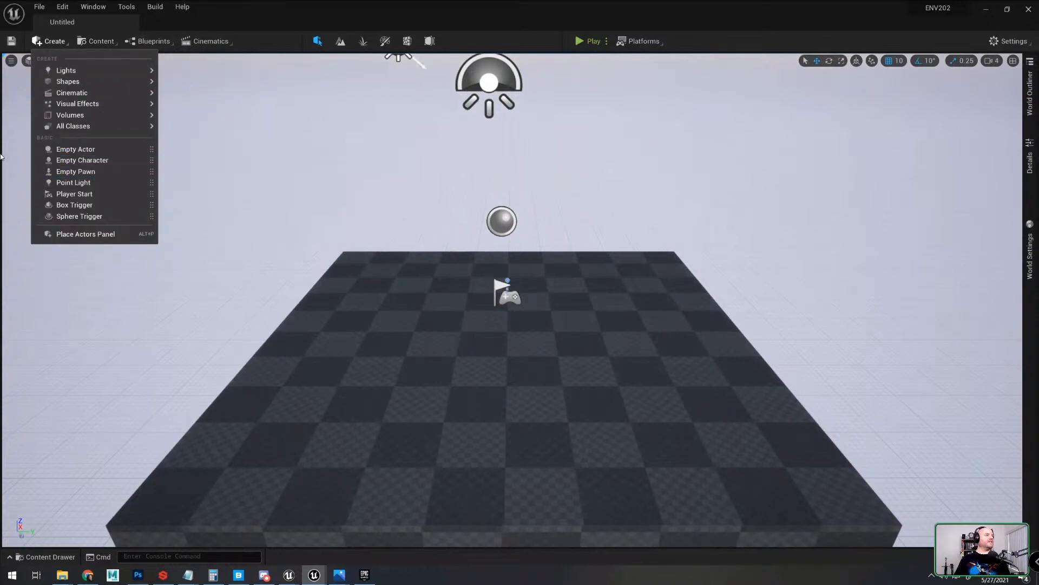
left_click(93, 6)
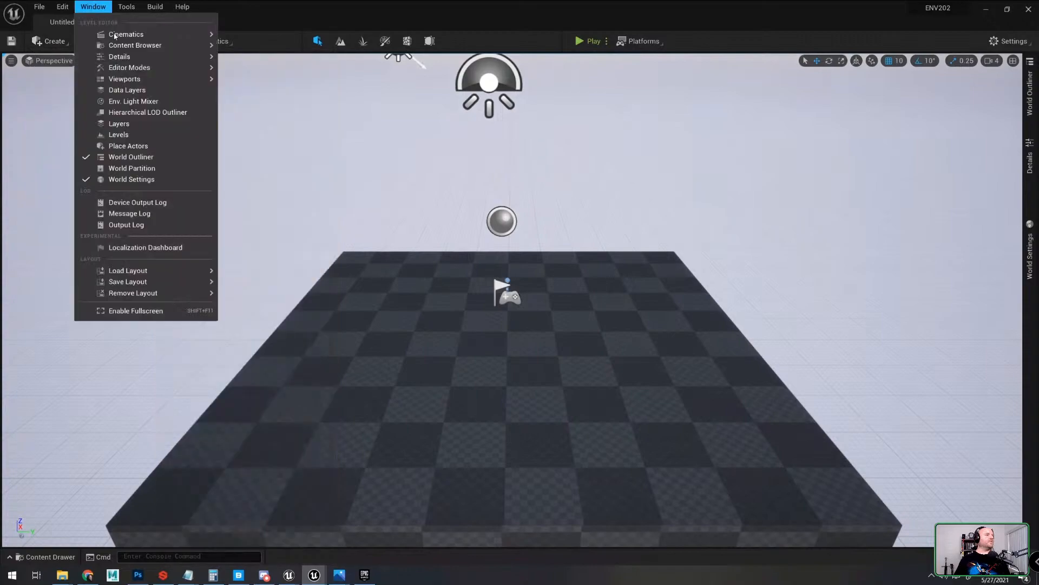
left_click(146, 149)
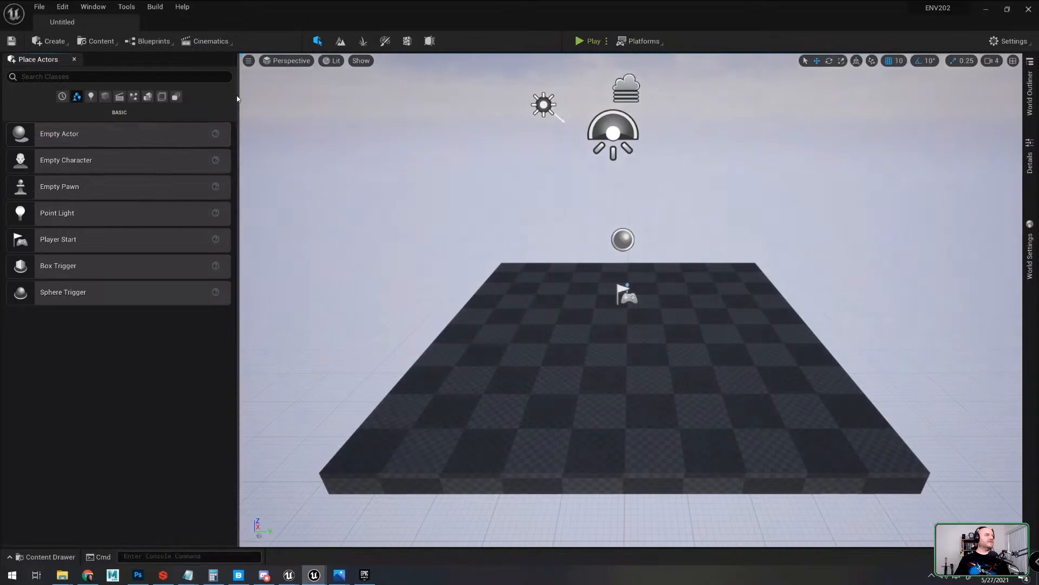
left_click_drag(239, 102, 156, 102)
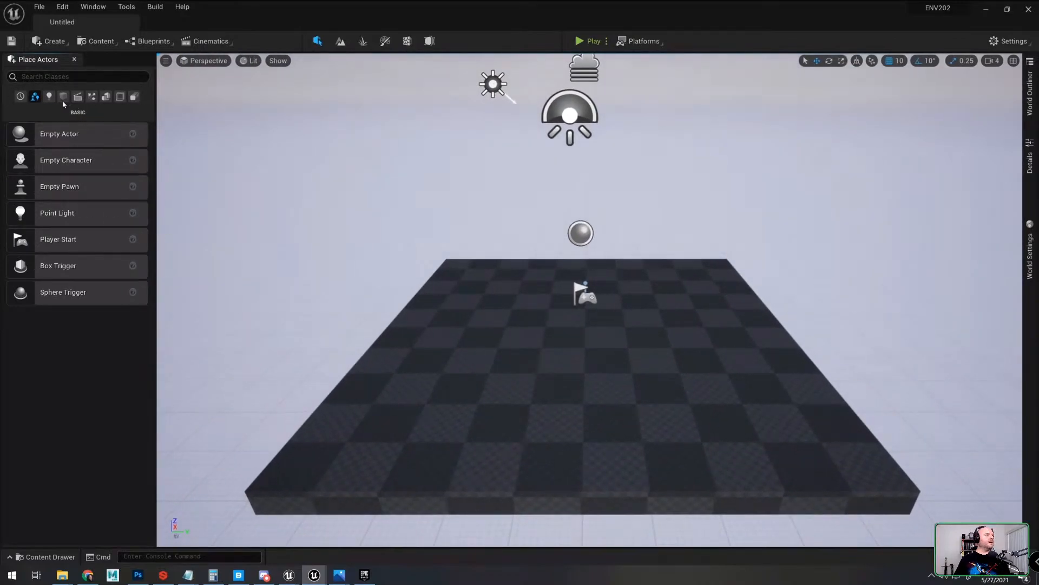
Step: Place four point lights in a row across the checkered floor
left_click(49, 97)
left_click_drag(58, 160, 714, 324)
mouse_move(644, 255)
right_mouse_down()
mouse_move(590, 265)
mouse_move(648, 257)
right_mouse_up()
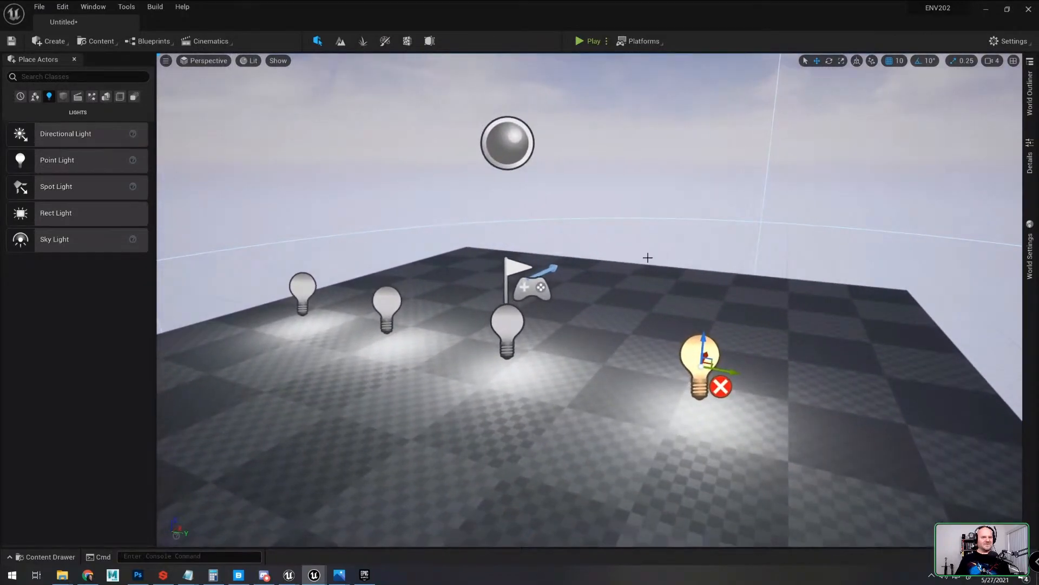
mouse_move(747, 288)
right_mouse_down()
mouse_move(785, 282)
mouse_move(758, 300)
mouse_move(715, 303)
mouse_move(750, 303)
right_mouse_up()
right_click_drag(758, 264, 759, 263)
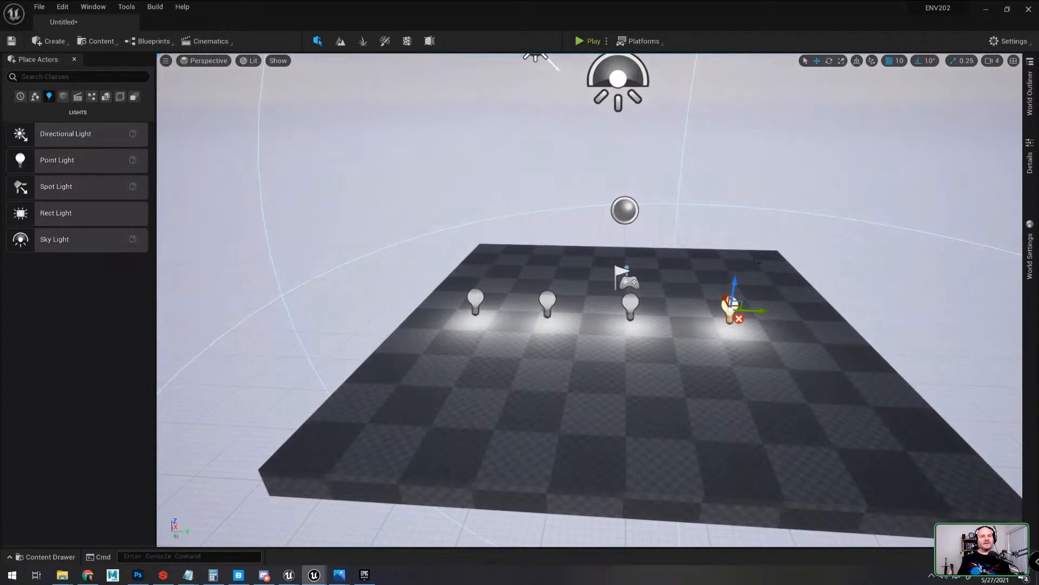
right_click_drag(820, 269, 790, 217)
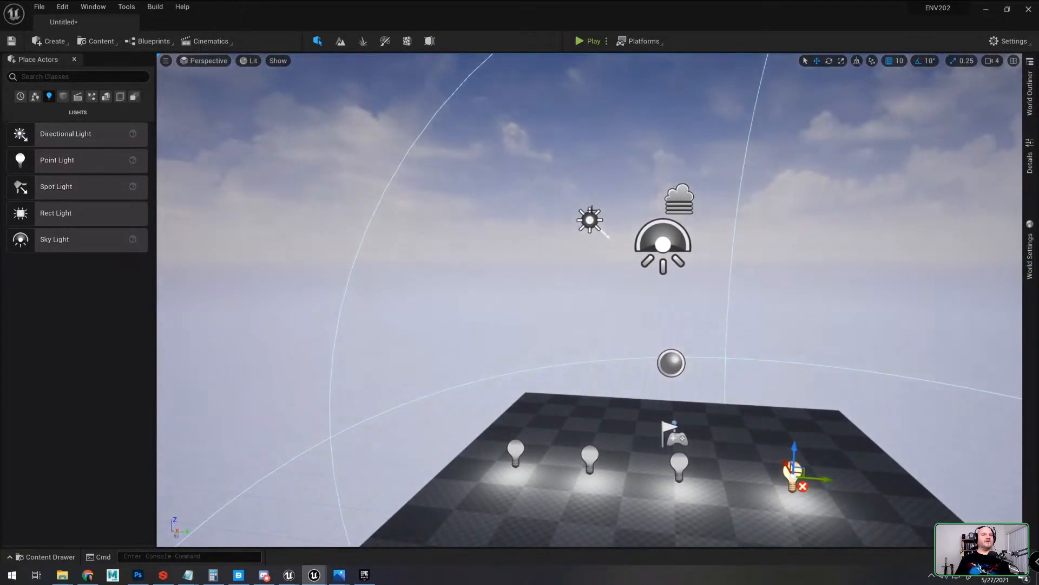
Step: Look at the directional light in the sky and at the row of point lights on the floor
left_click(590, 219)
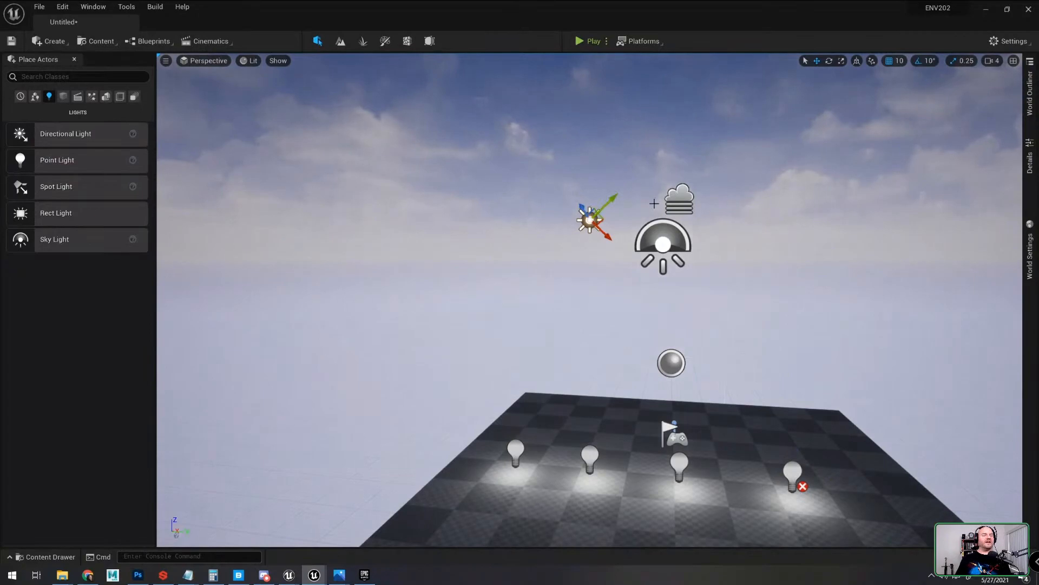
right_click_drag(691, 167, 692, 211)
key("w")
right_click_drag(651, 319, 683, 328)
left_click(650, 328)
key("a")
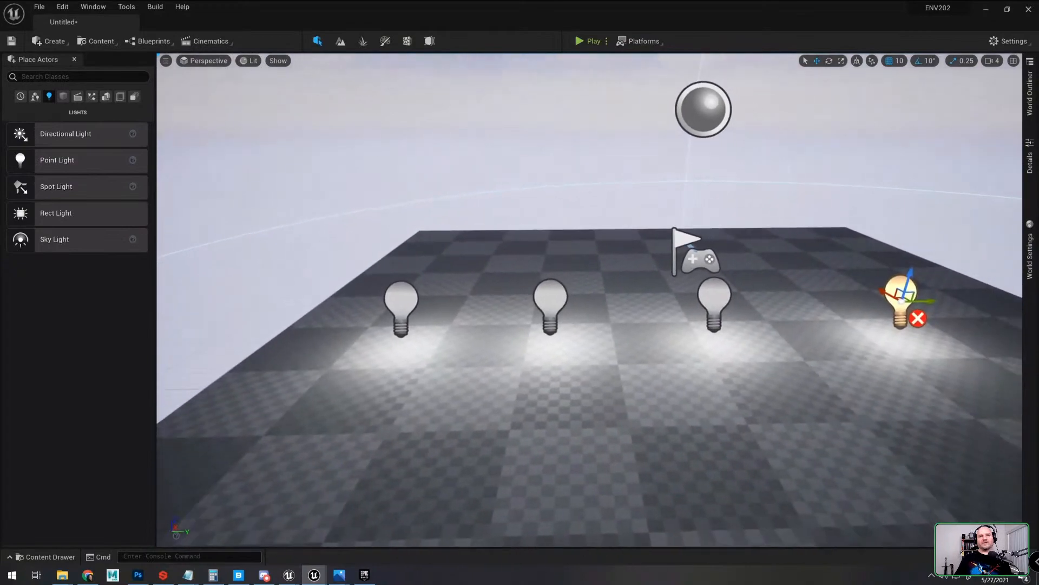
Step: Set the mobility of the rightmost point light to Movable
left_click(1029, 100)
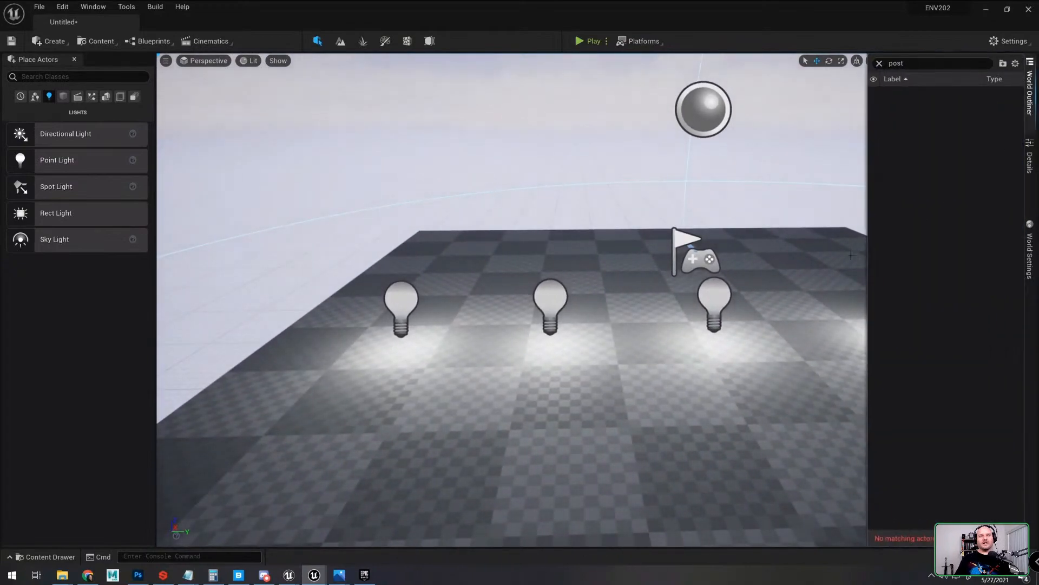
left_click(1033, 157)
right_click_drag(767, 219, 794, 219)
key("s")
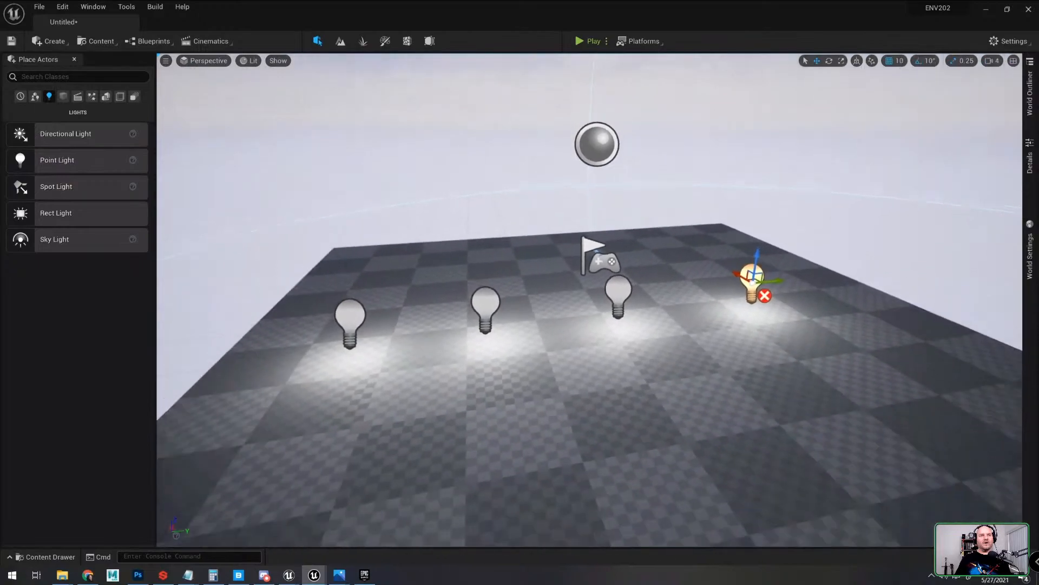
left_click(1032, 171)
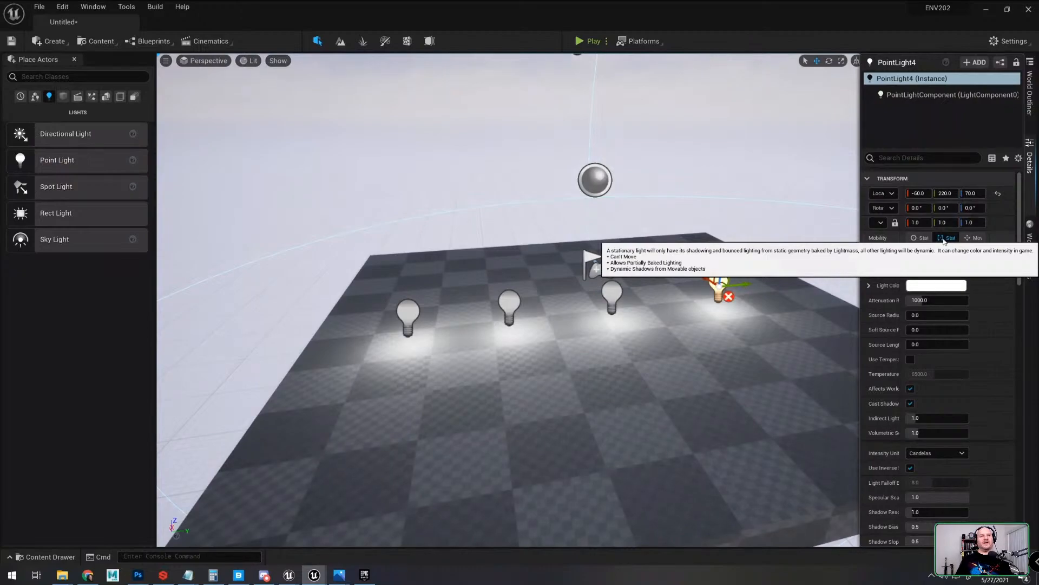
left_click(977, 241)
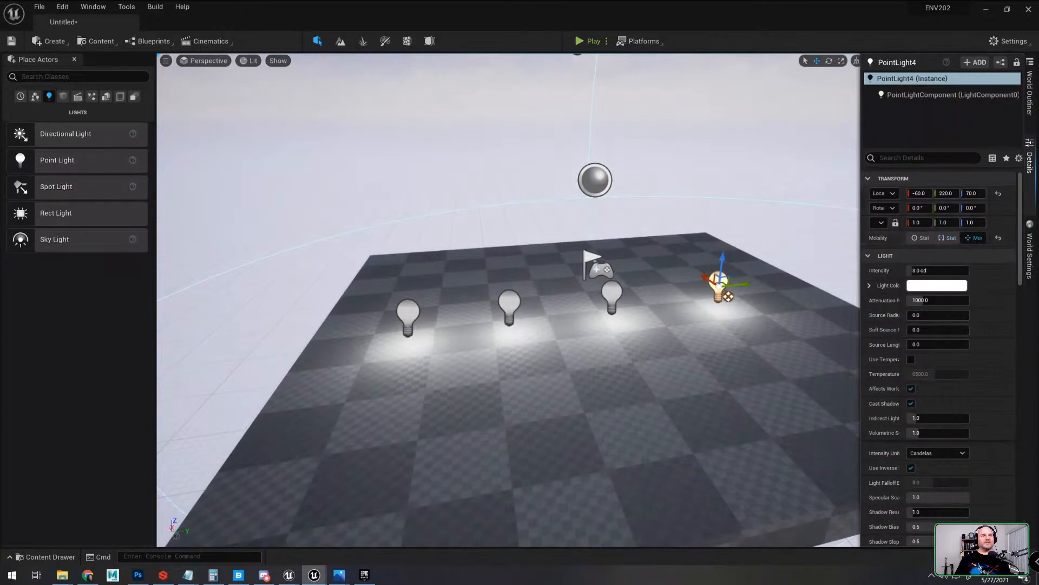
Step: Select the other three point lights together and set their mobility to Movable
left_click(612, 295)
left_click(512, 304)
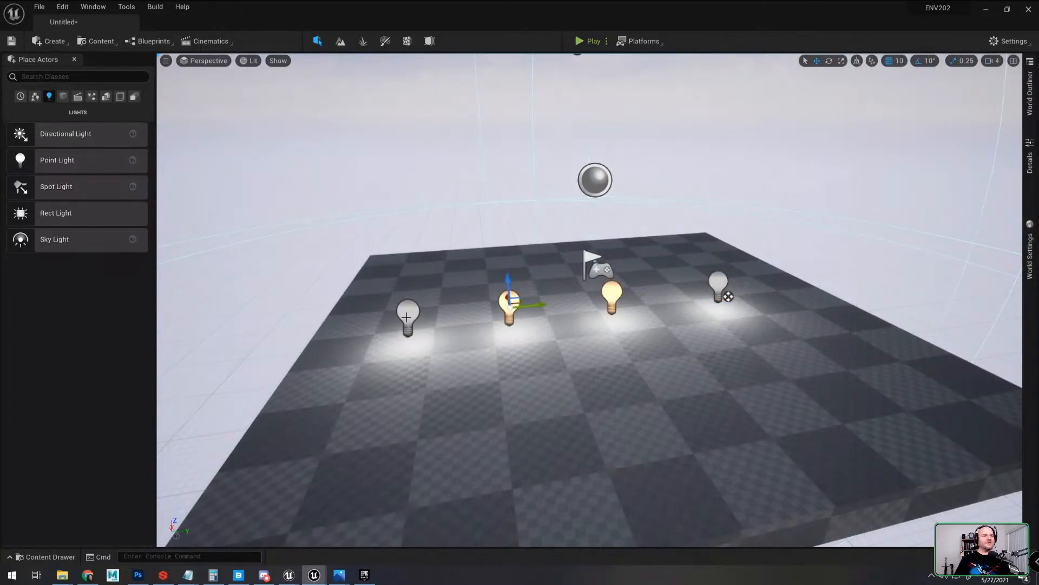
left_click(408, 314, "ctrl")
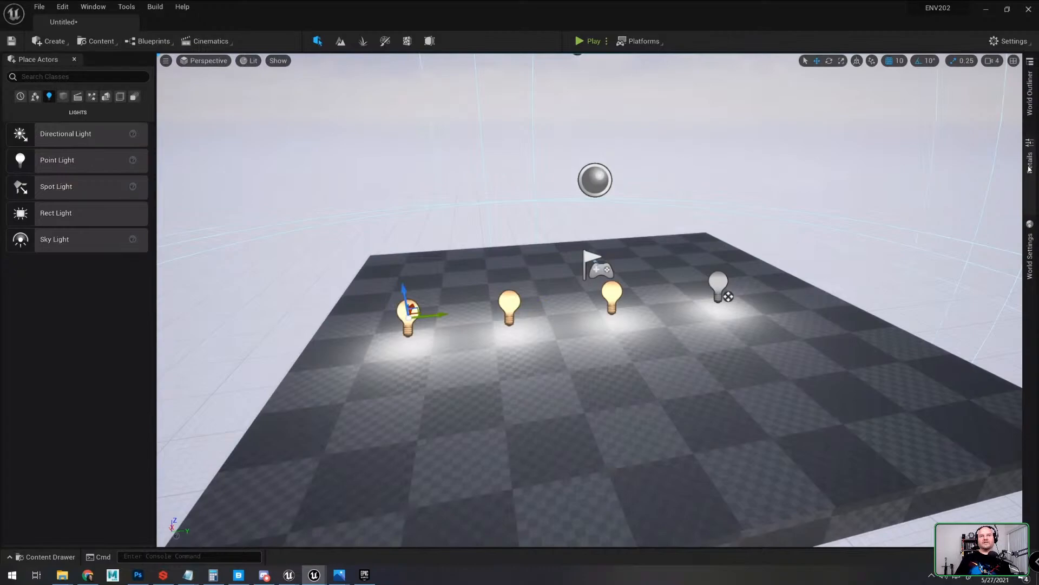
mouse_move(1030, 165)
left_click(972, 157)
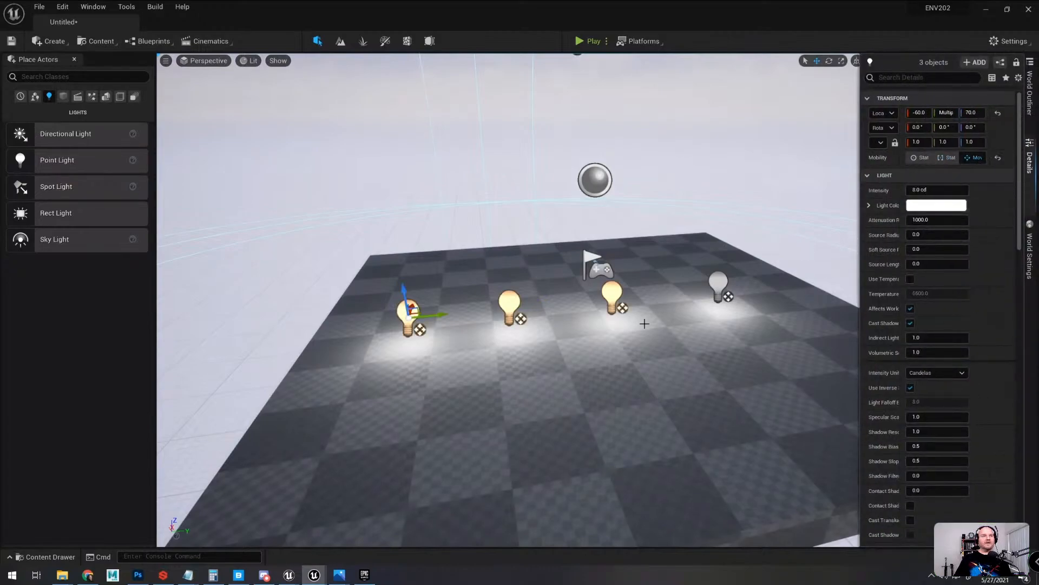
Step: Examine the four movable point lights on the floor from close up and from a distance
key("d")
right_click_drag(711, 320, 821, 332)
key("a")
key("w")
key("a")
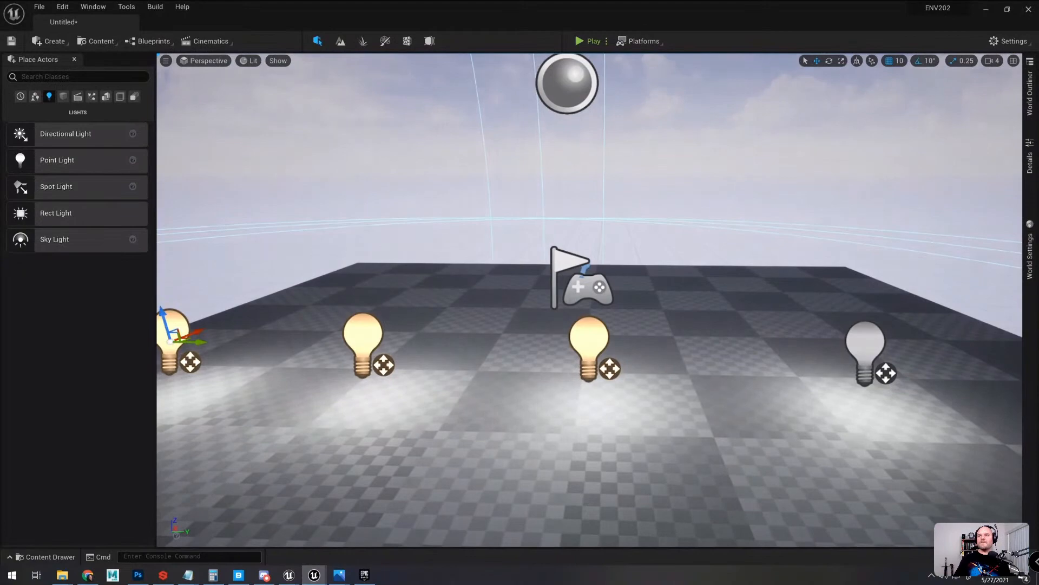
key("alt+Tab")
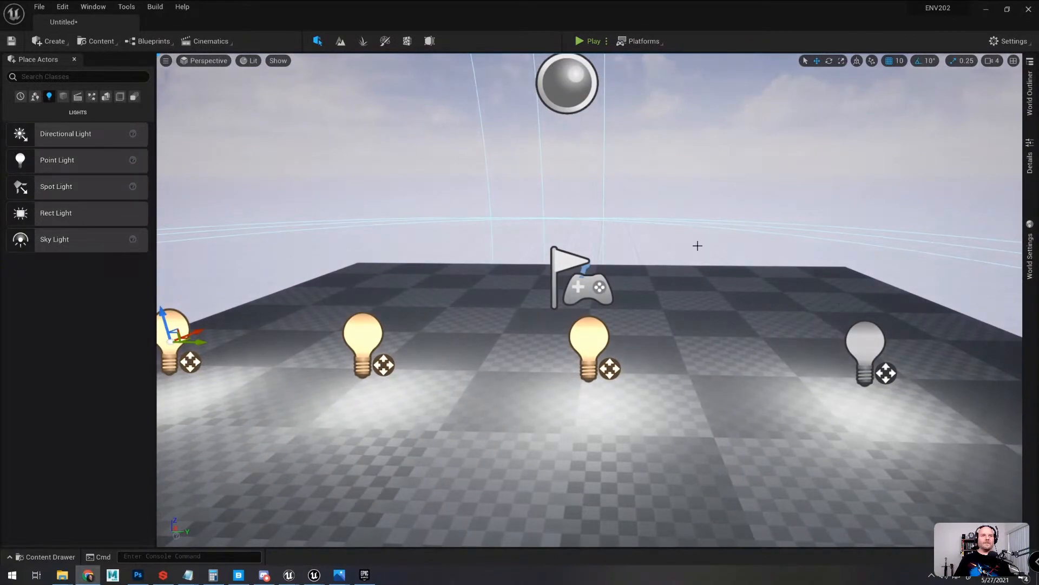
right_click_drag(698, 246, 697, 245)
key("s")
right_click_drag(441, 313, 388, 317)
key("d")
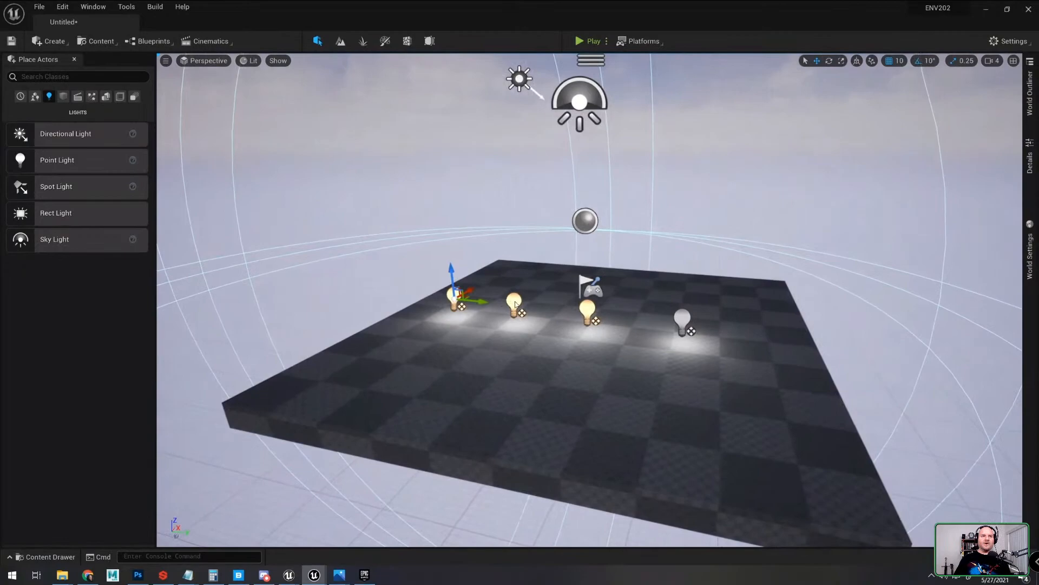
Step: Delete the three rightmost point lights, keeping only the leftmost one
right_click_drag(542, 296, 498, 293)
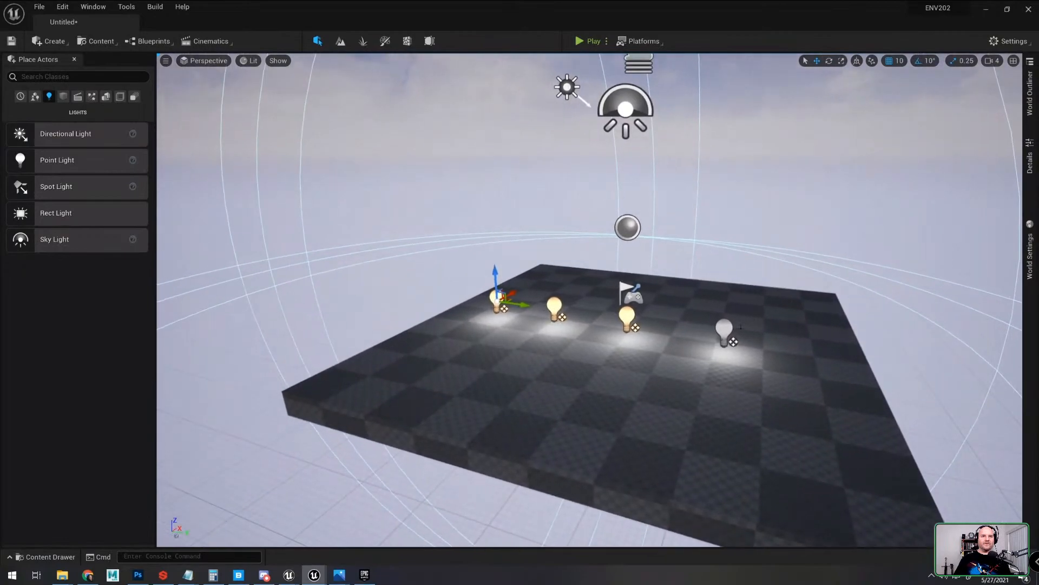
left_click(724, 330)
left_click(626, 317)
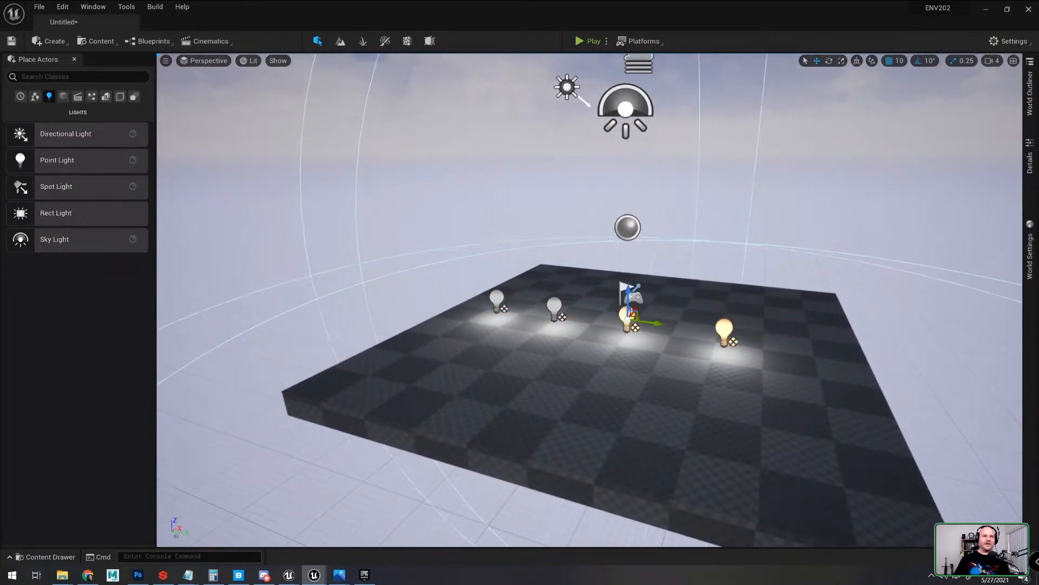
left_click(554, 306)
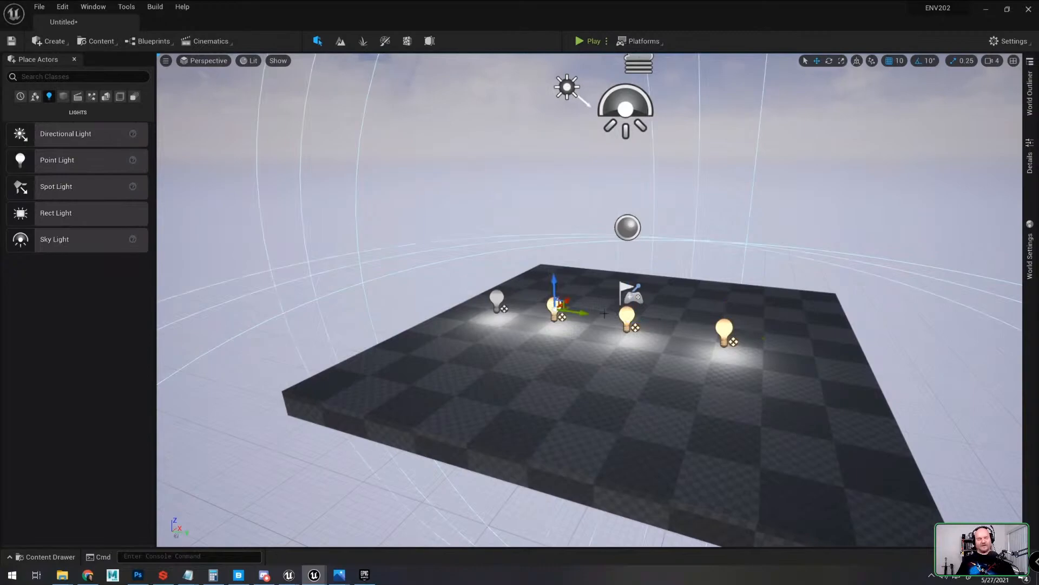
key("Delete")
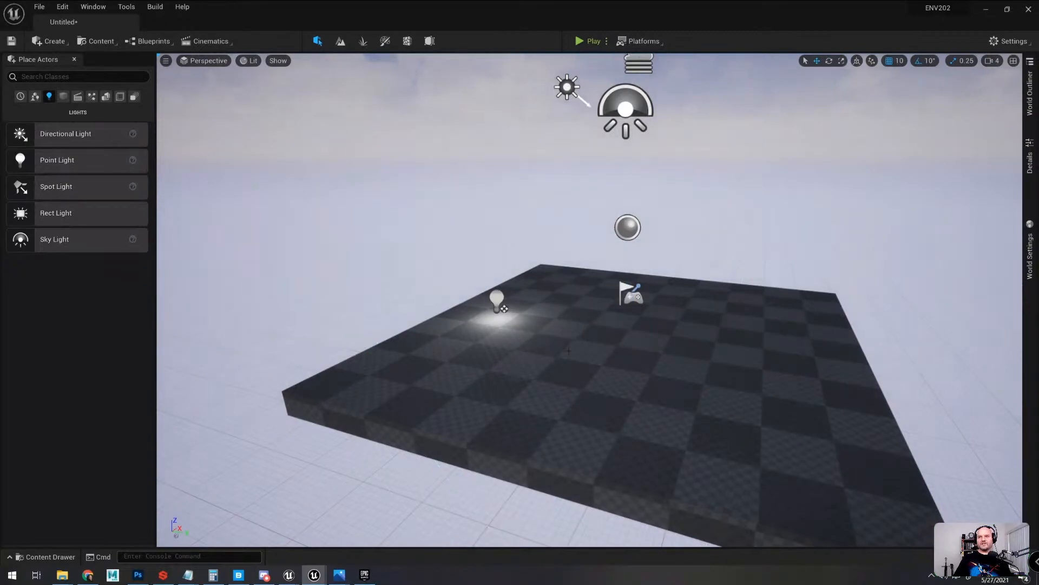
Step: Place a cube on the floor, on the opposite side from the remaining point light
right_click_drag(590, 300, 601, 253)
key("w")
left_click(64, 96)
left_click_drag(58, 139, 797, 414)
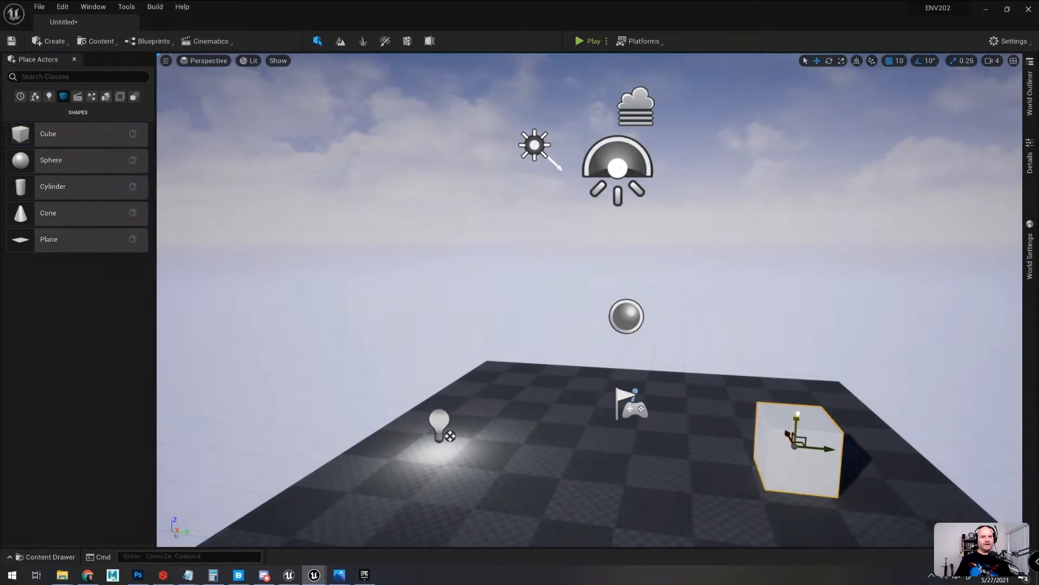
Step: Move the point light across the floor to the cube and shift it around beside the cube's faces
left_click(438, 420)
left_click_drag(466, 422, 746, 434)
left_click_drag(716, 400, 712, 373)
right_click_drag(711, 374, 627, 346)
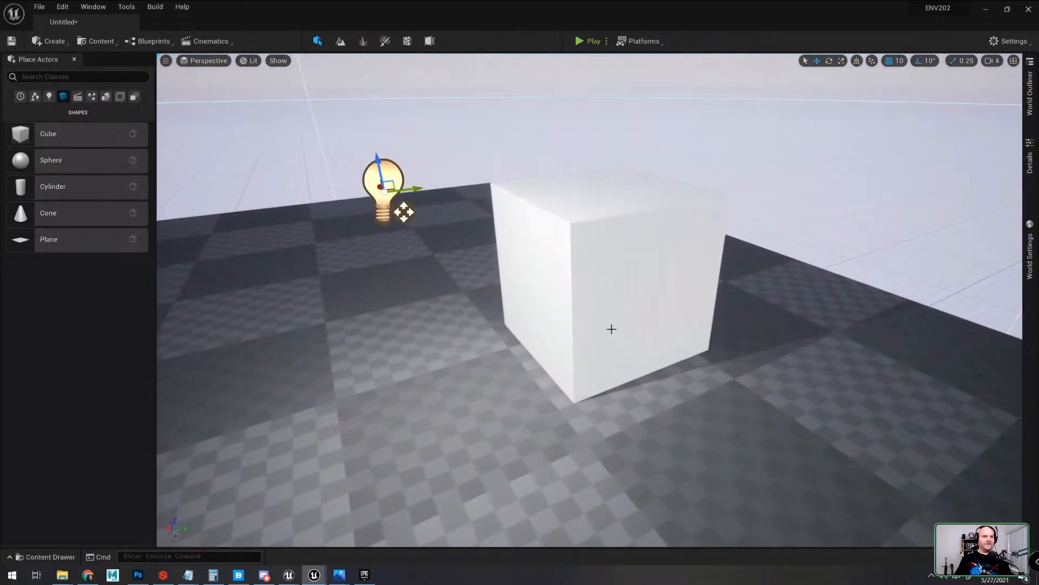
left_click(565, 284)
left_click_drag(585, 262, 546, 211)
left_click_drag(547, 211, 620, 211, "alt")
right_click_drag(590, 250, 588, 250)
key("a")
left_click_drag(563, 235, 564, 182)
Step: Delete the point light and place a spot light aimed at the cube, pulled back a short distance from it
left_click(528, 236)
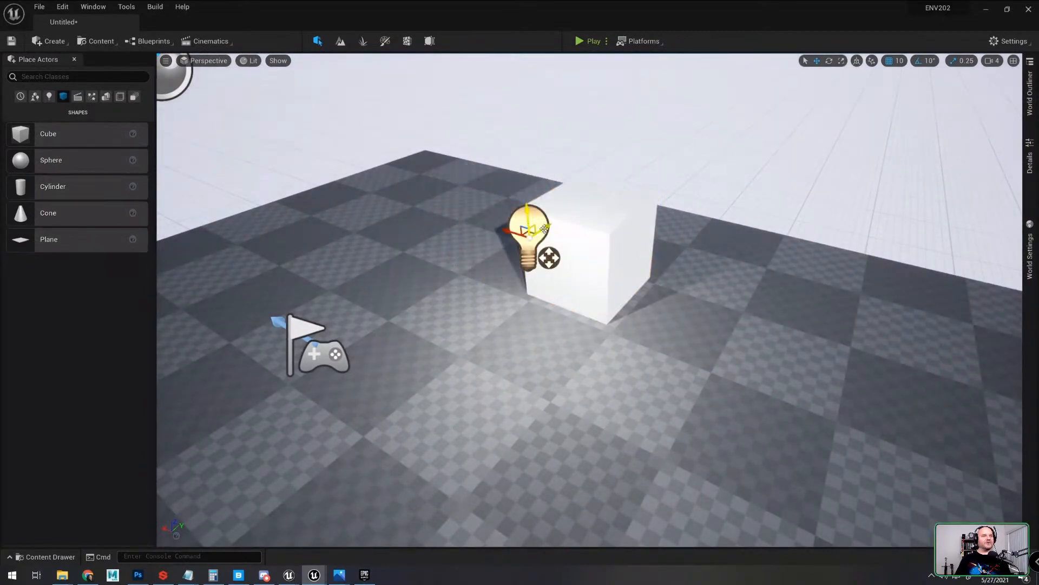
key("Delete")
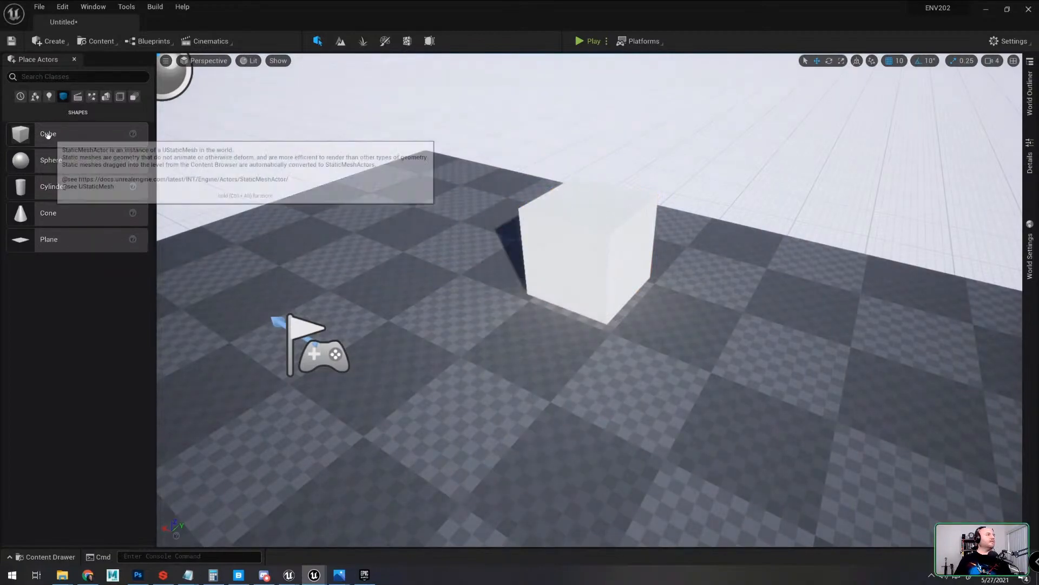
left_click(49, 97)
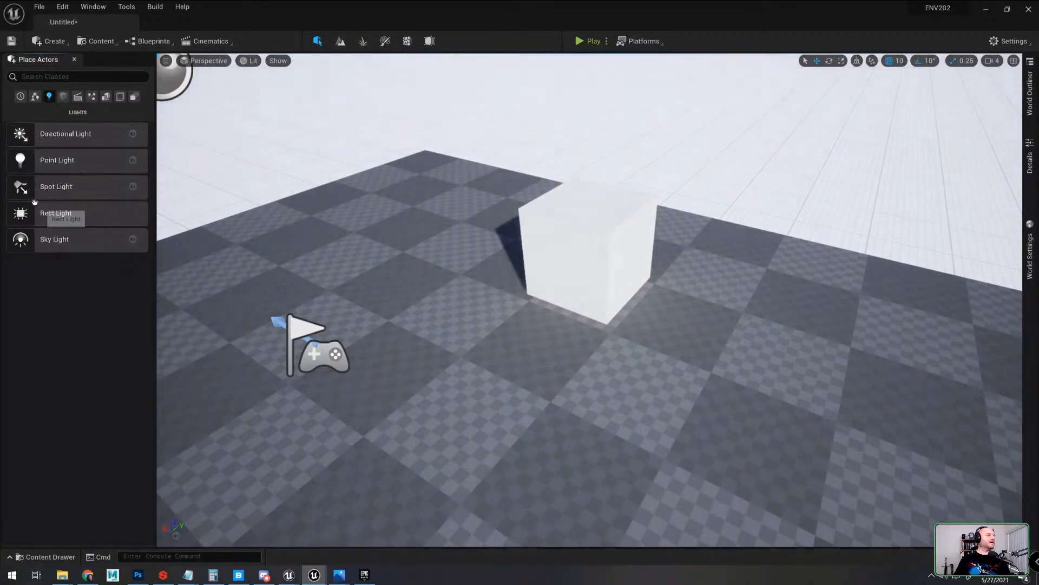
left_click_drag(31, 187, 501, 228)
key("e")
key("w")
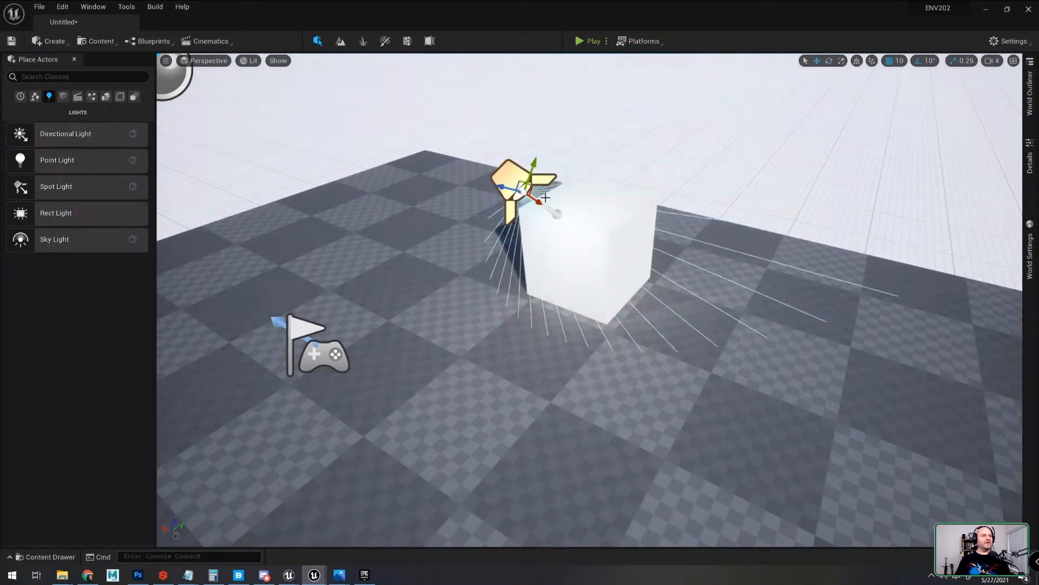
left_click_drag(543, 201, 483, 189)
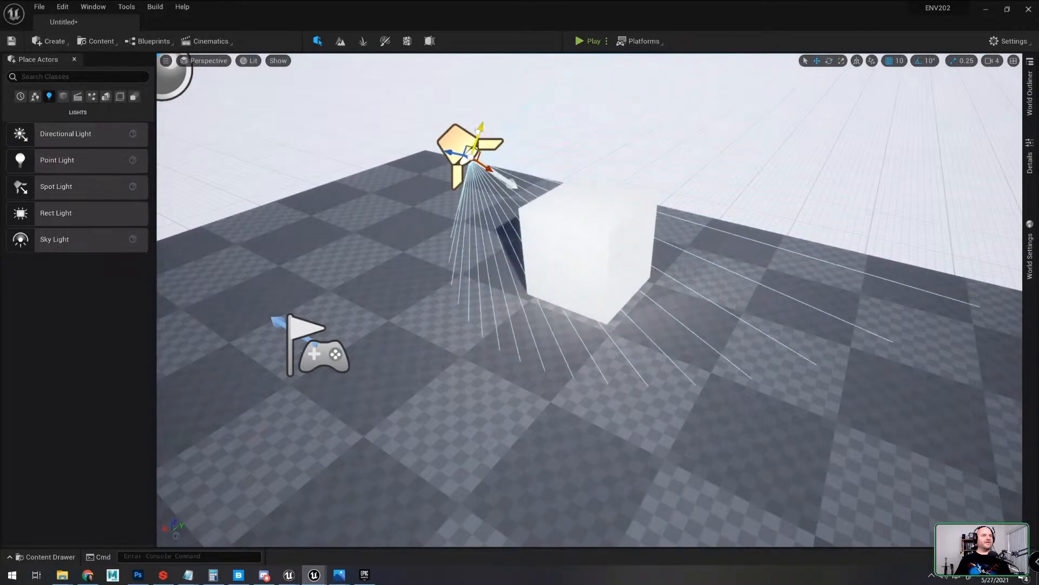
Step: Slide the cube along the floor far away from the spot light
left_click(564, 258)
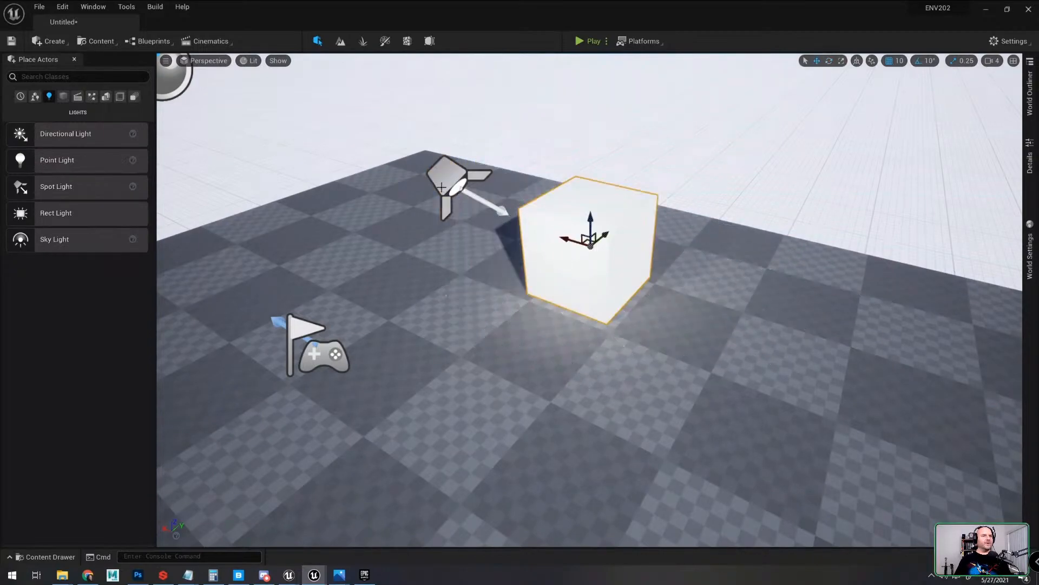
right_click_drag(561, 214, 460, 167)
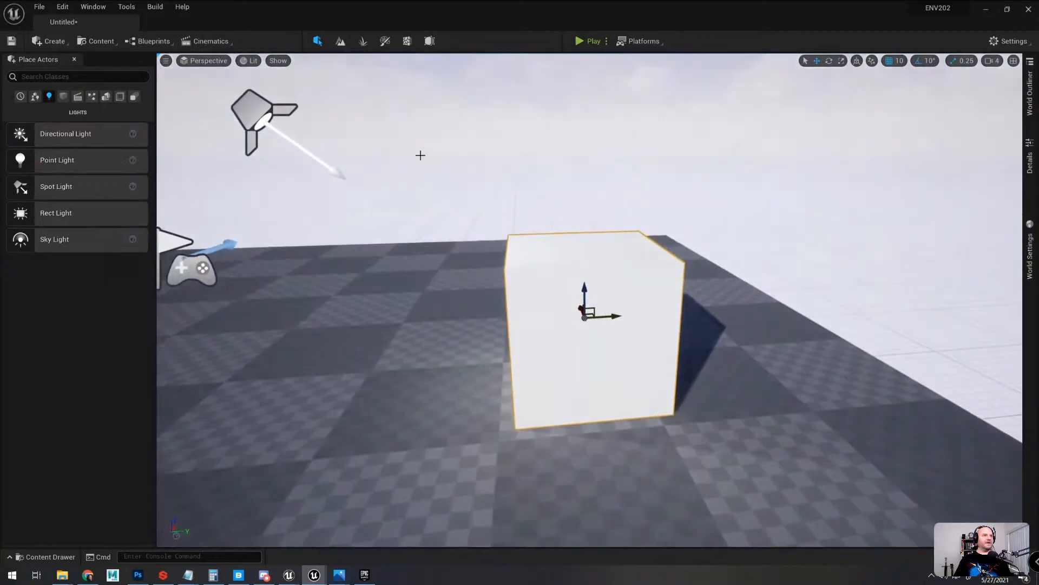
left_click(259, 125)
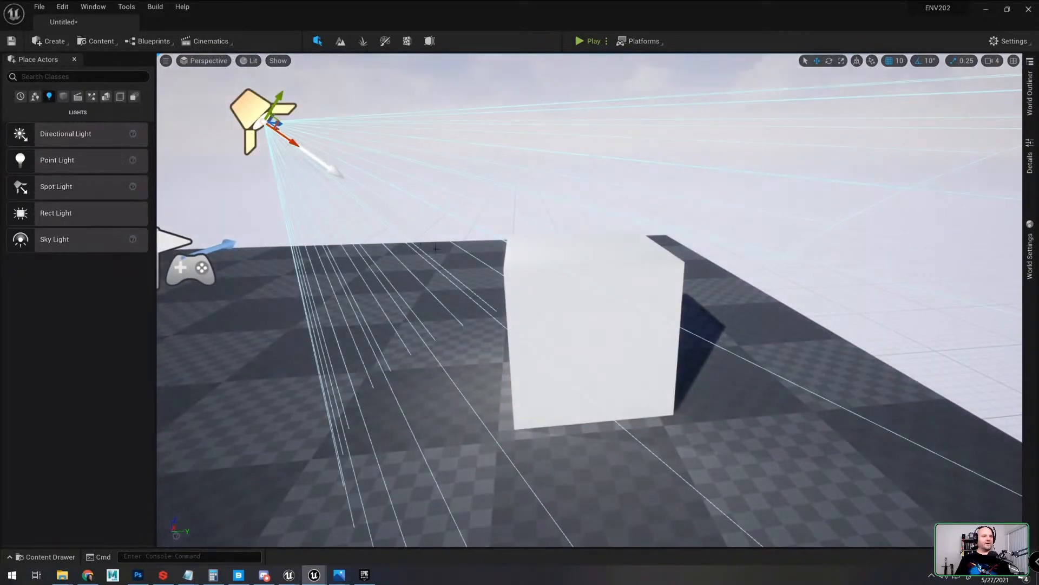
right_click_drag(496, 287, 766, 265)
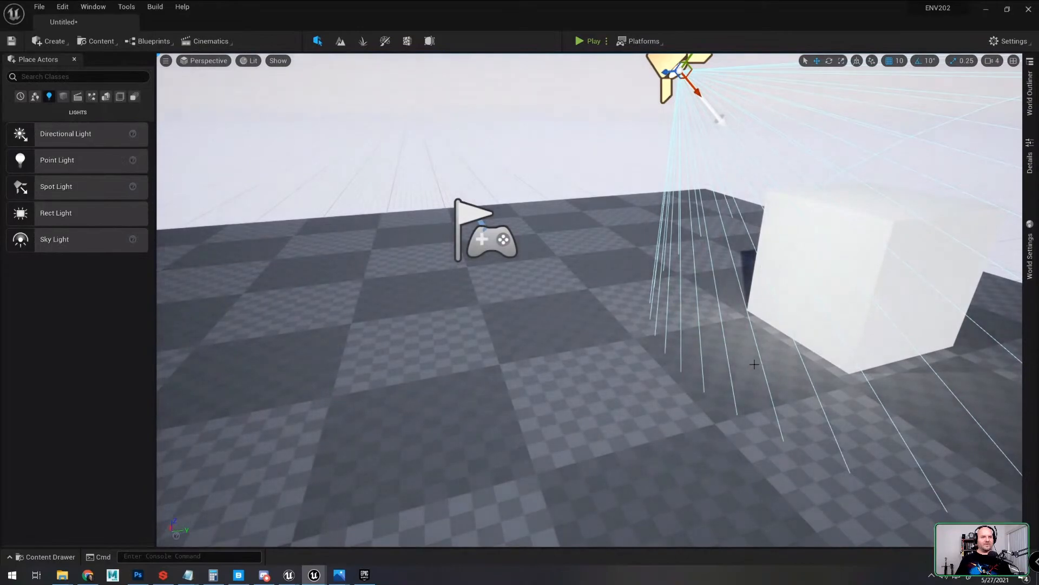
right_click_drag(703, 306, 760, 323)
left_click(686, 222)
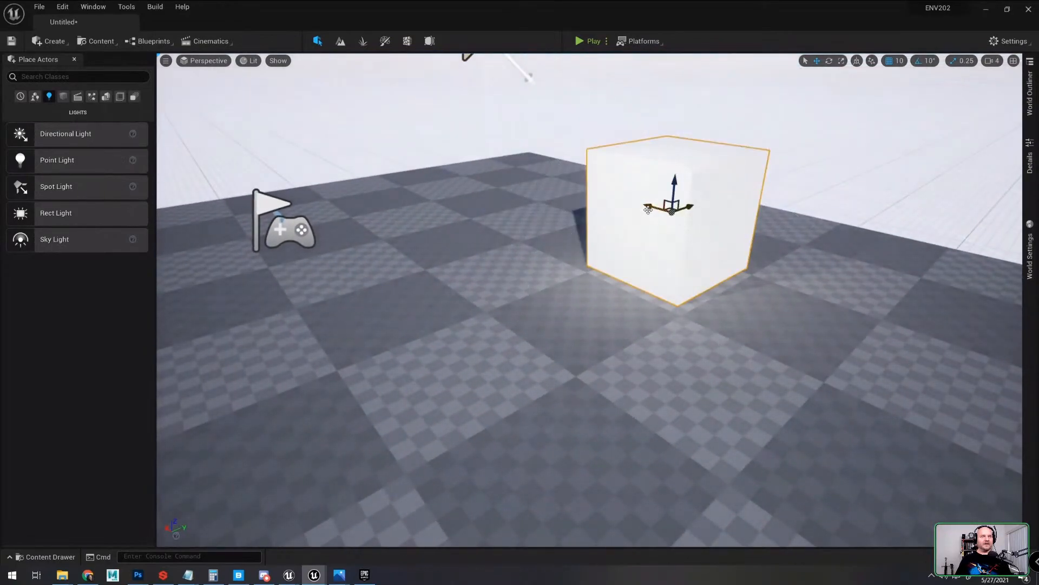
left_click_drag(650, 207, 988, 295)
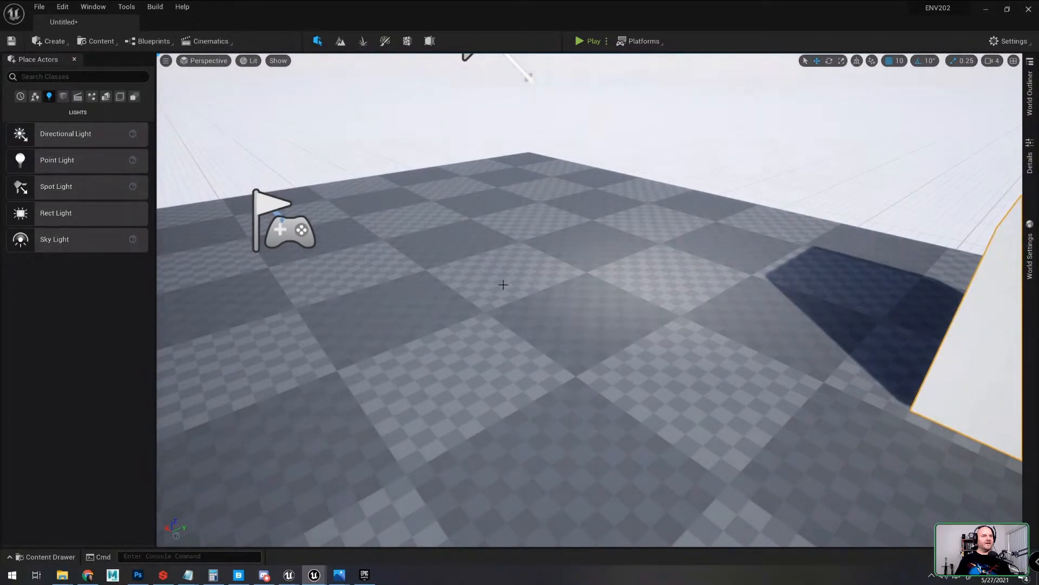
Step: Slide the cube back across the floor into the spot light's beam, leaving a small gap to the light
right_click_drag(671, 259, 721, 260)
key("s")
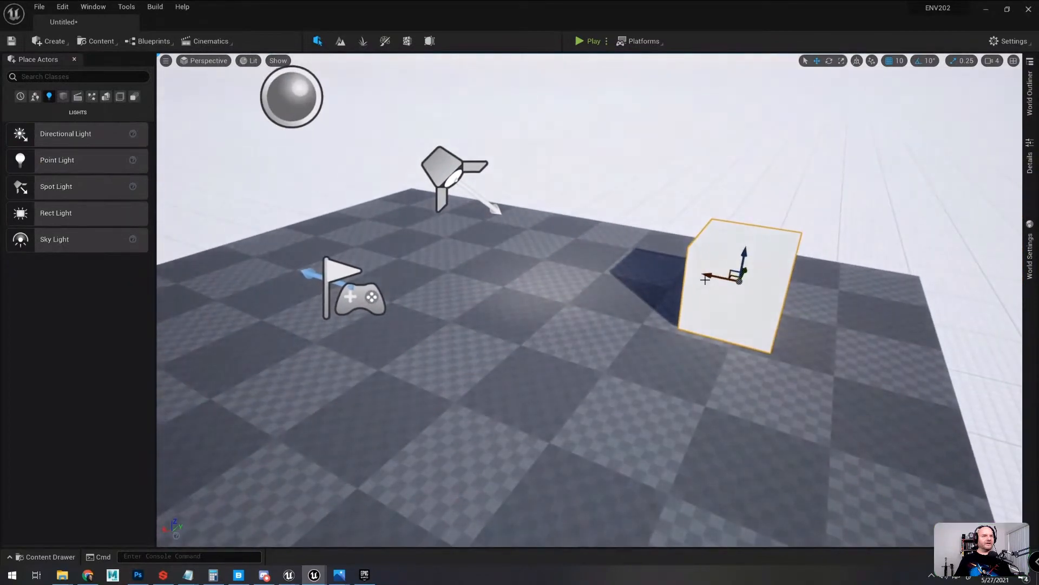
left_click_drag(717, 265, 497, 213)
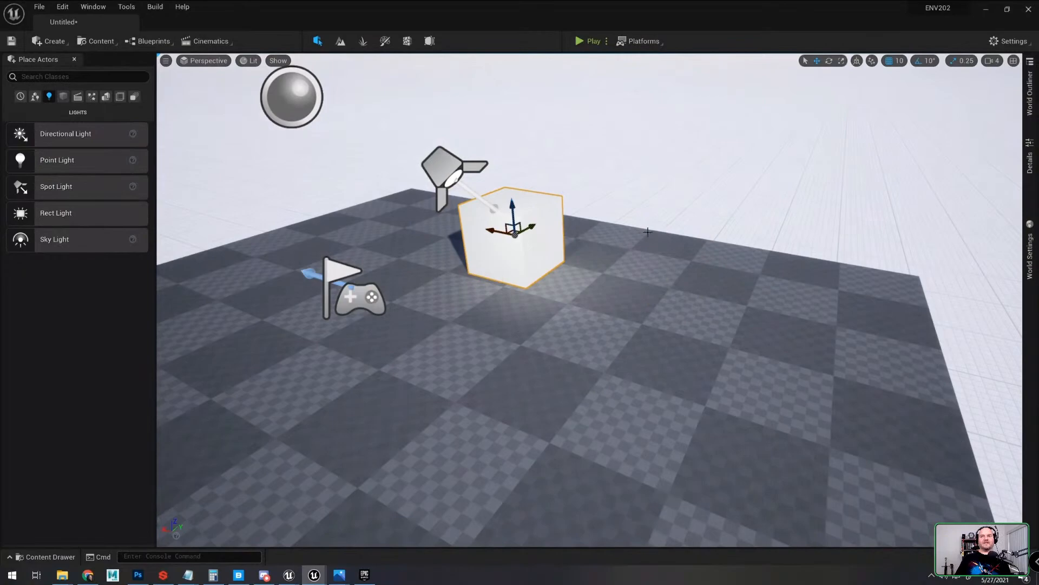
scroll(649, 232, "up", 5)
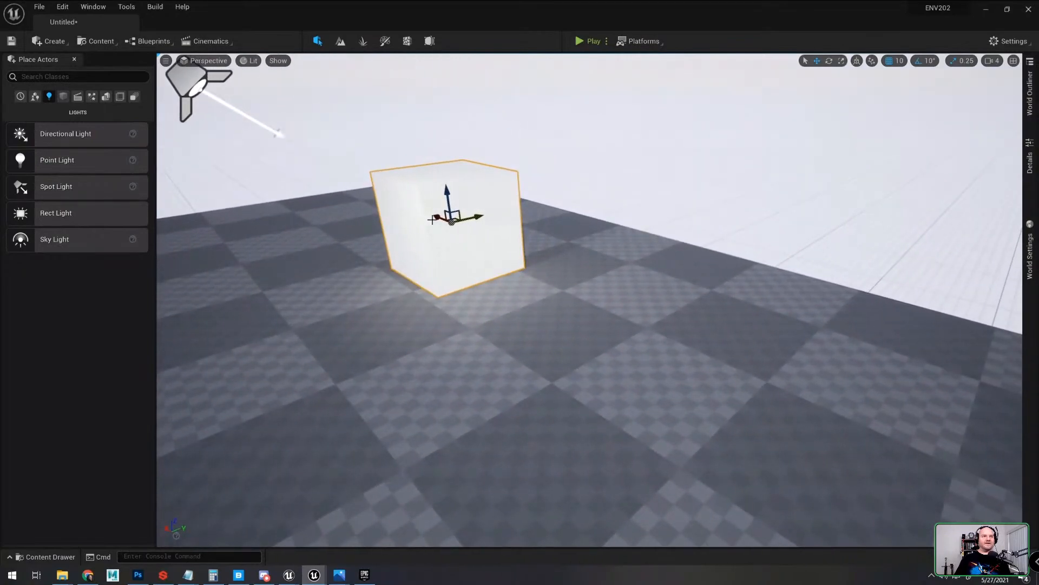
left_click_drag(433, 218, 477, 233)
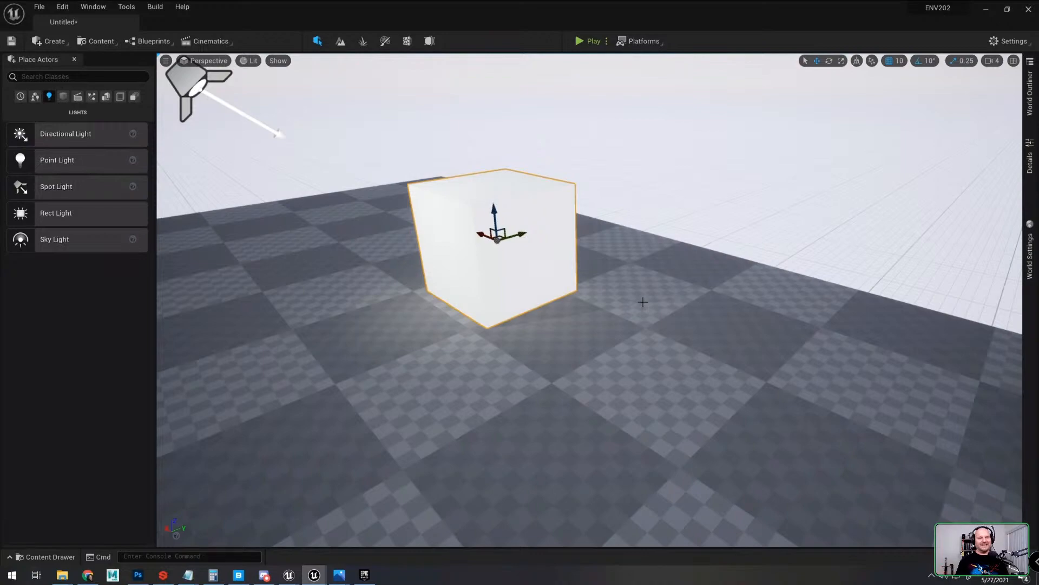
mouse_move(627, 261)
right_mouse_down()
mouse_move(601, 276)
mouse_move(458, 273)
mouse_move(622, 260)
right_mouse_up()
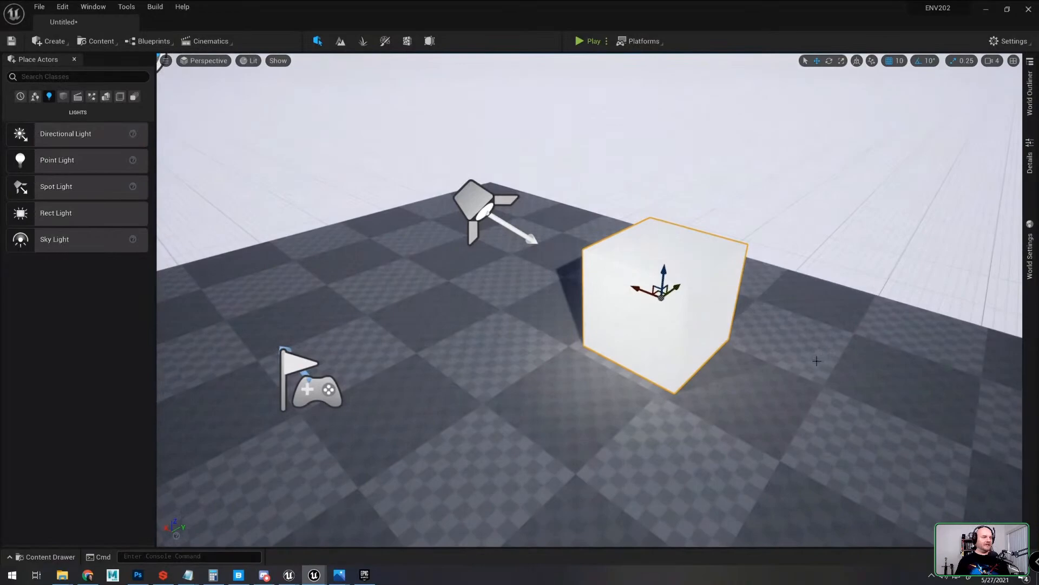
mouse_move(319, 581)
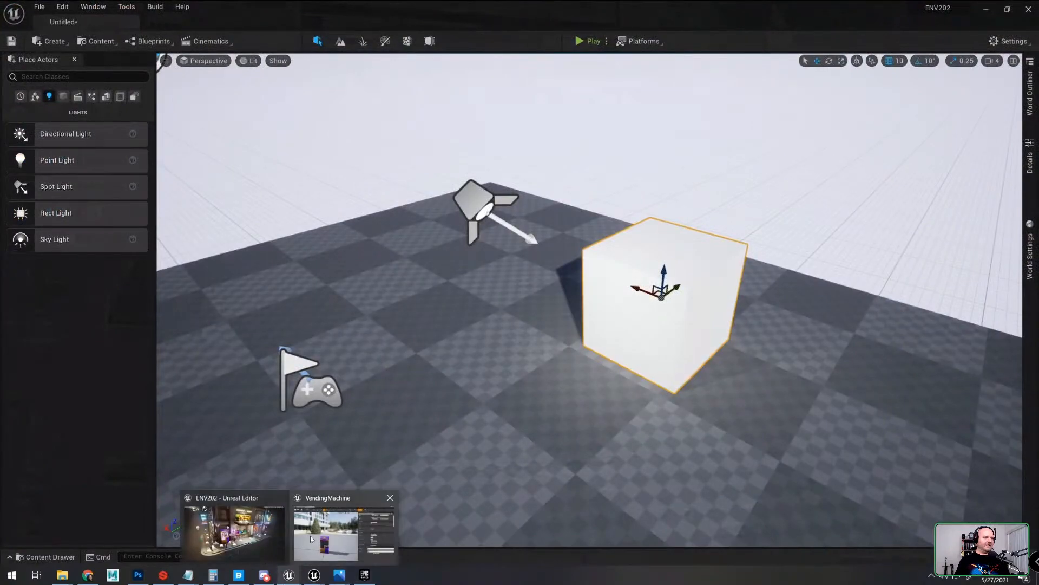
left_click(325, 533)
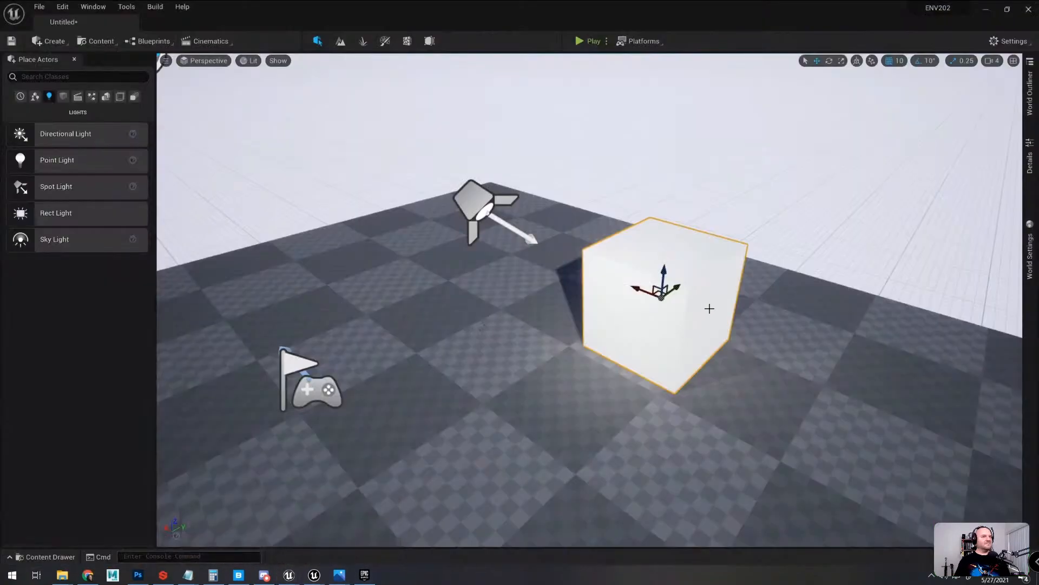
mouse_move(803, 261)
right_mouse_down()
mouse_move(845, 265)
mouse_move(802, 250)
right_mouse_up()
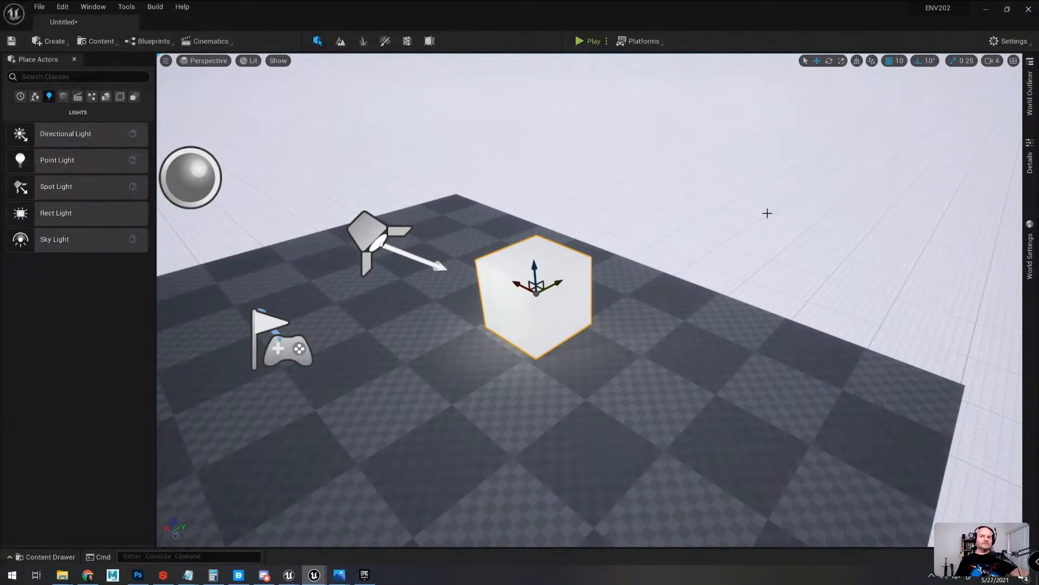
mouse_move(703, 238)
right_mouse_down()
mouse_move(691, 223)
mouse_move(713, 226)
mouse_move(707, 251)
right_mouse_up()
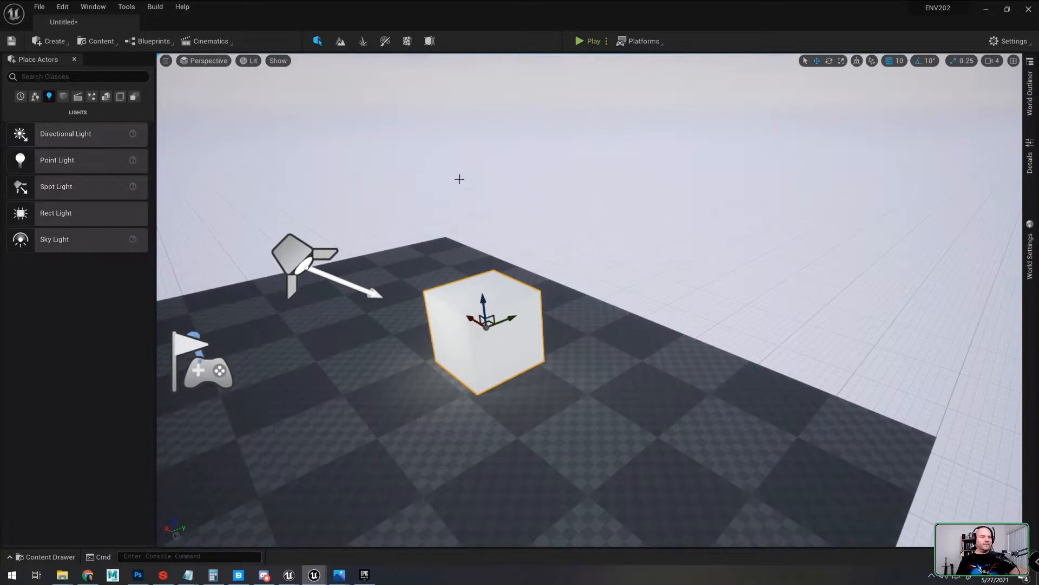
Step: Open the recent level RamenCorner_Lumen in place of the untitled level
left_click(39, 6)
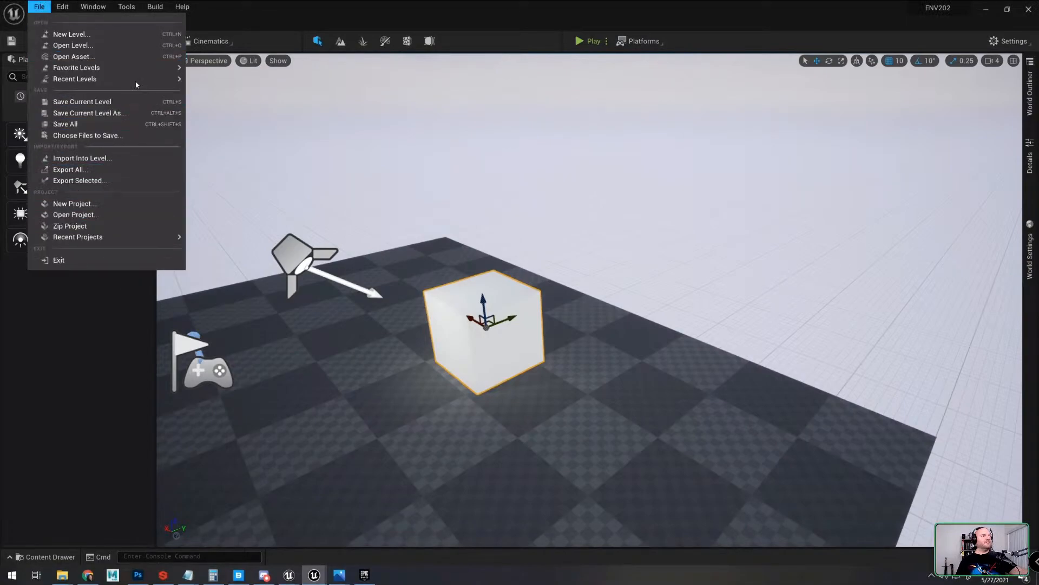
mouse_move(140, 77)
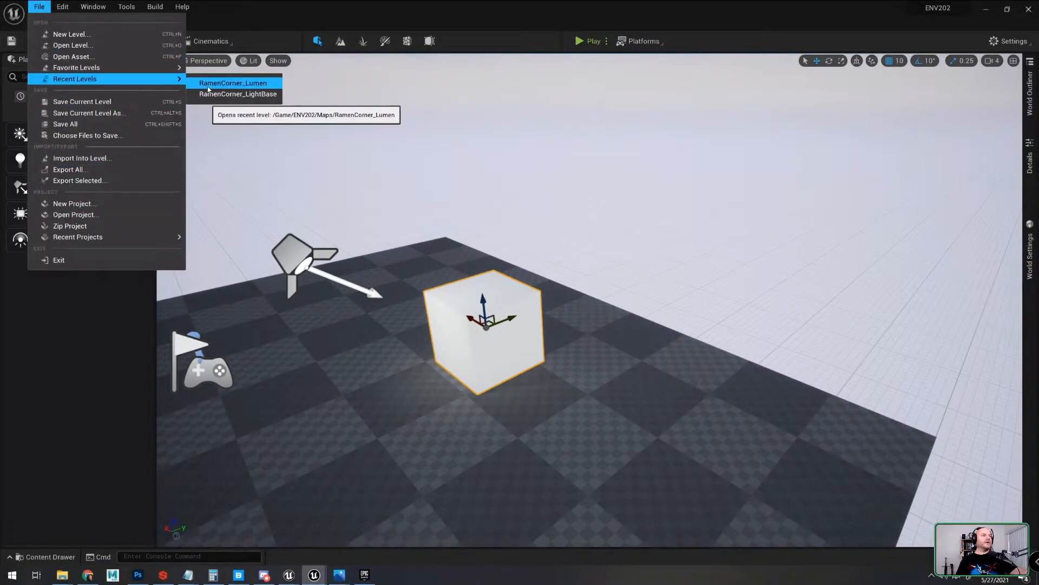
left_click(233, 83)
left_click(587, 400)
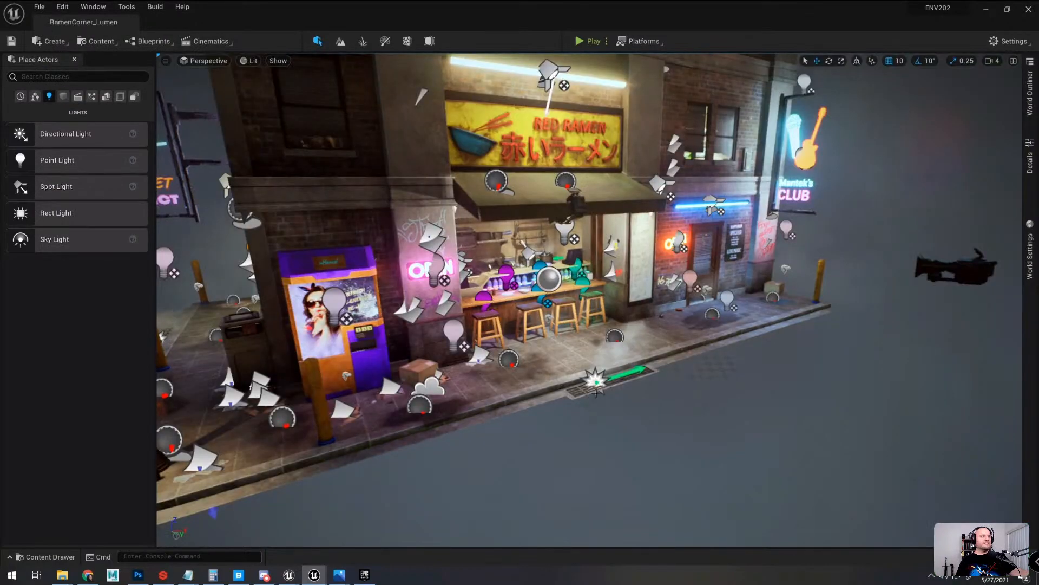
Step: Switch the viewport to game view to hide the light and actor icons, and frame more of the ramen corner building
right_click_drag(731, 376, 720, 340)
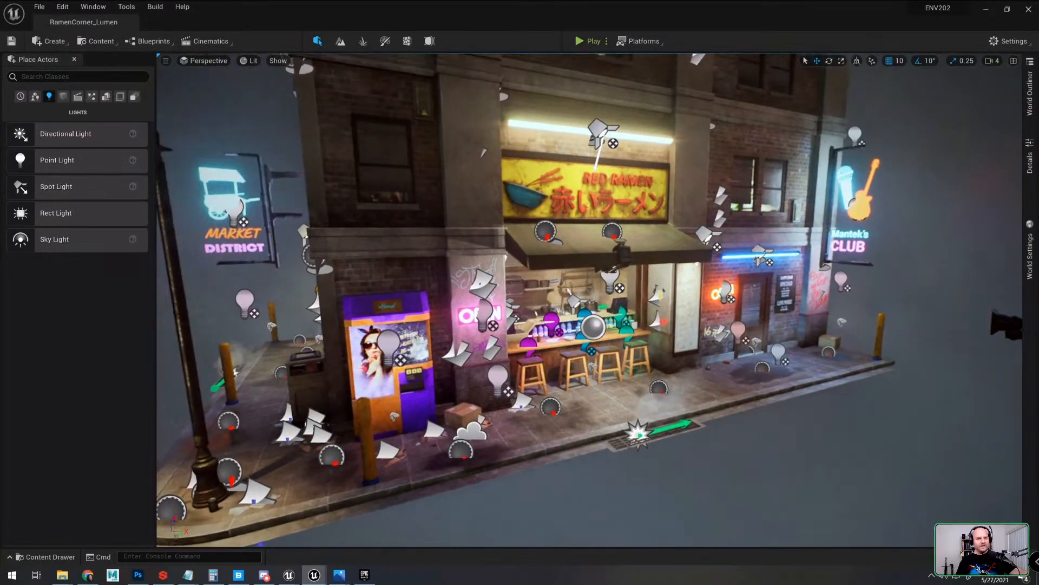
key("g")
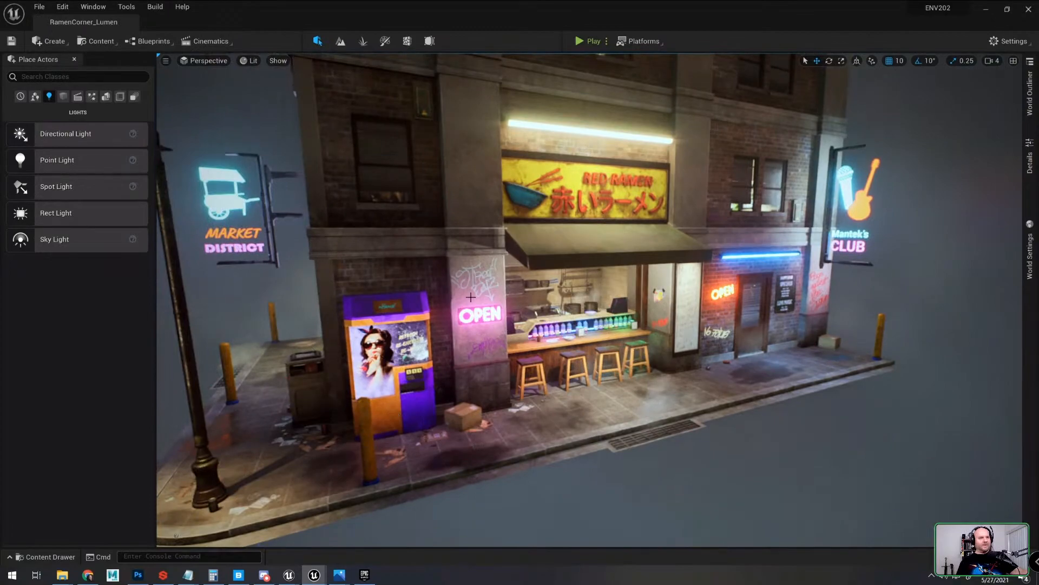
right_click_drag(719, 340, 695, 336)
key("s")
key("s")
key("s")
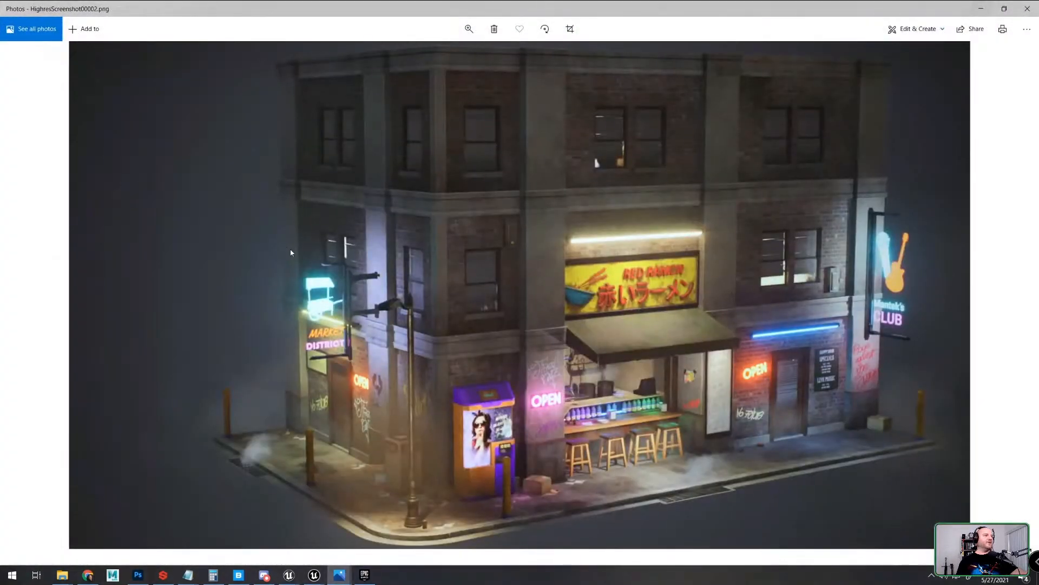
Step: Browse the ramen shop renders, including HighresScreenshot00000.png, and bring up the RamenSho_UE4vsUE5.jpg comparison
left_click(28, 295)
left_click(28, 296)
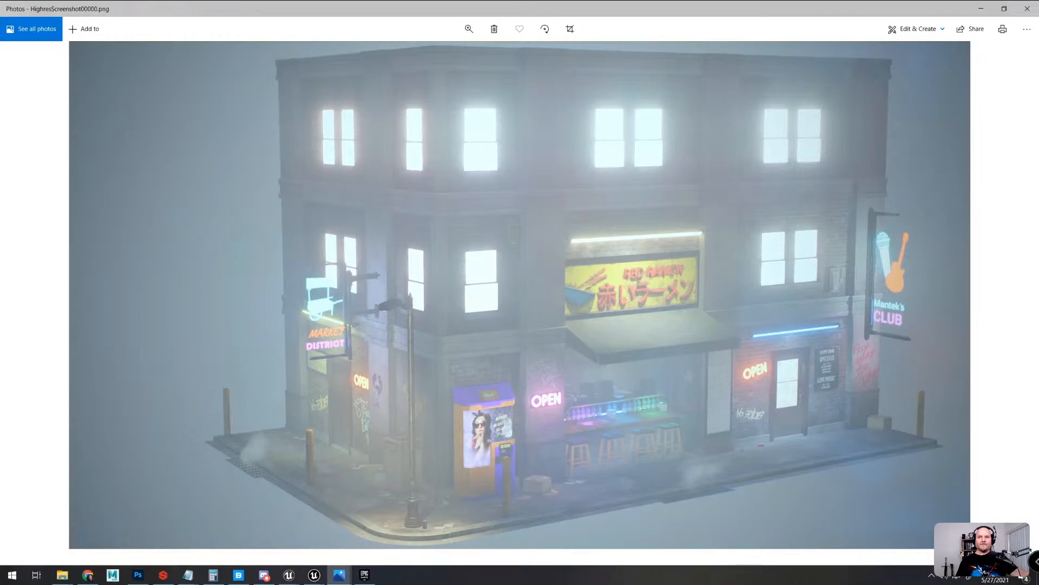
key("Right")
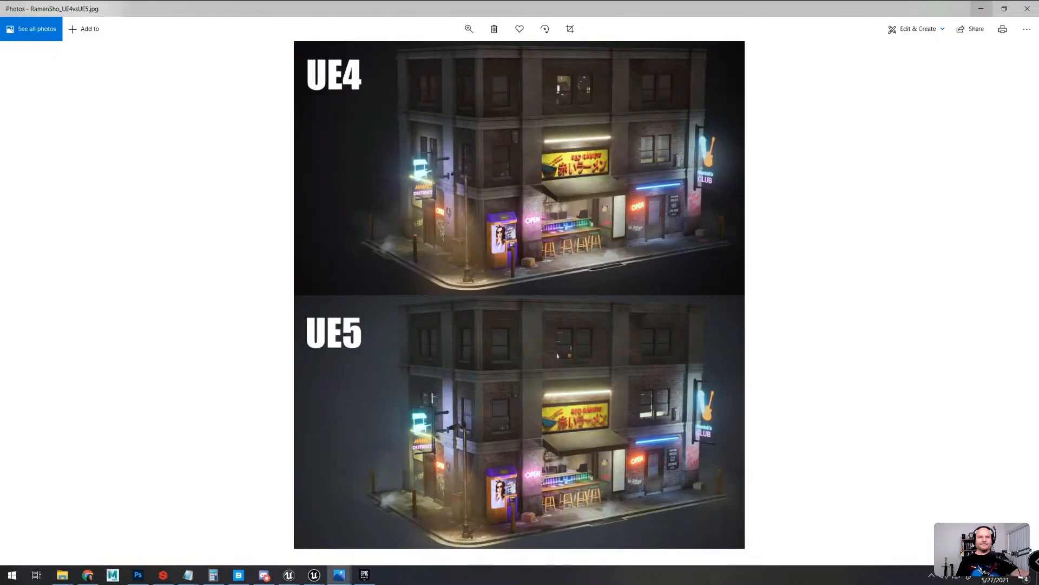